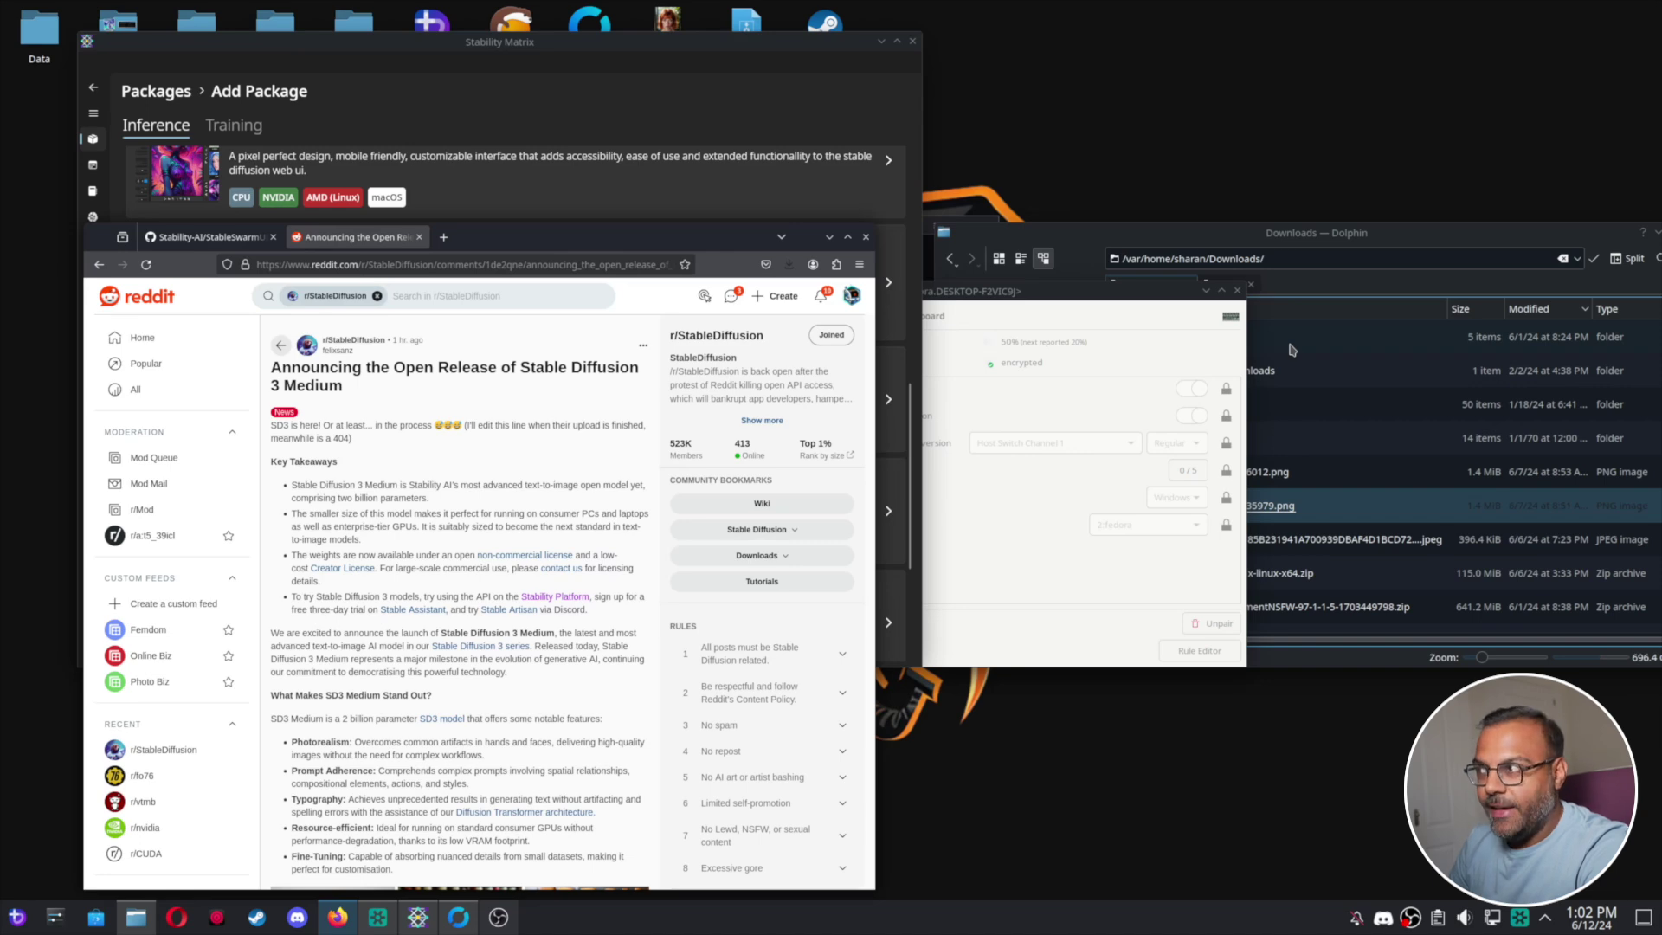
Find and open the StableSwarmUI package in Stability Matrix's Add Package list.
{"action": "left_click", "coordinate": [417, 917]}
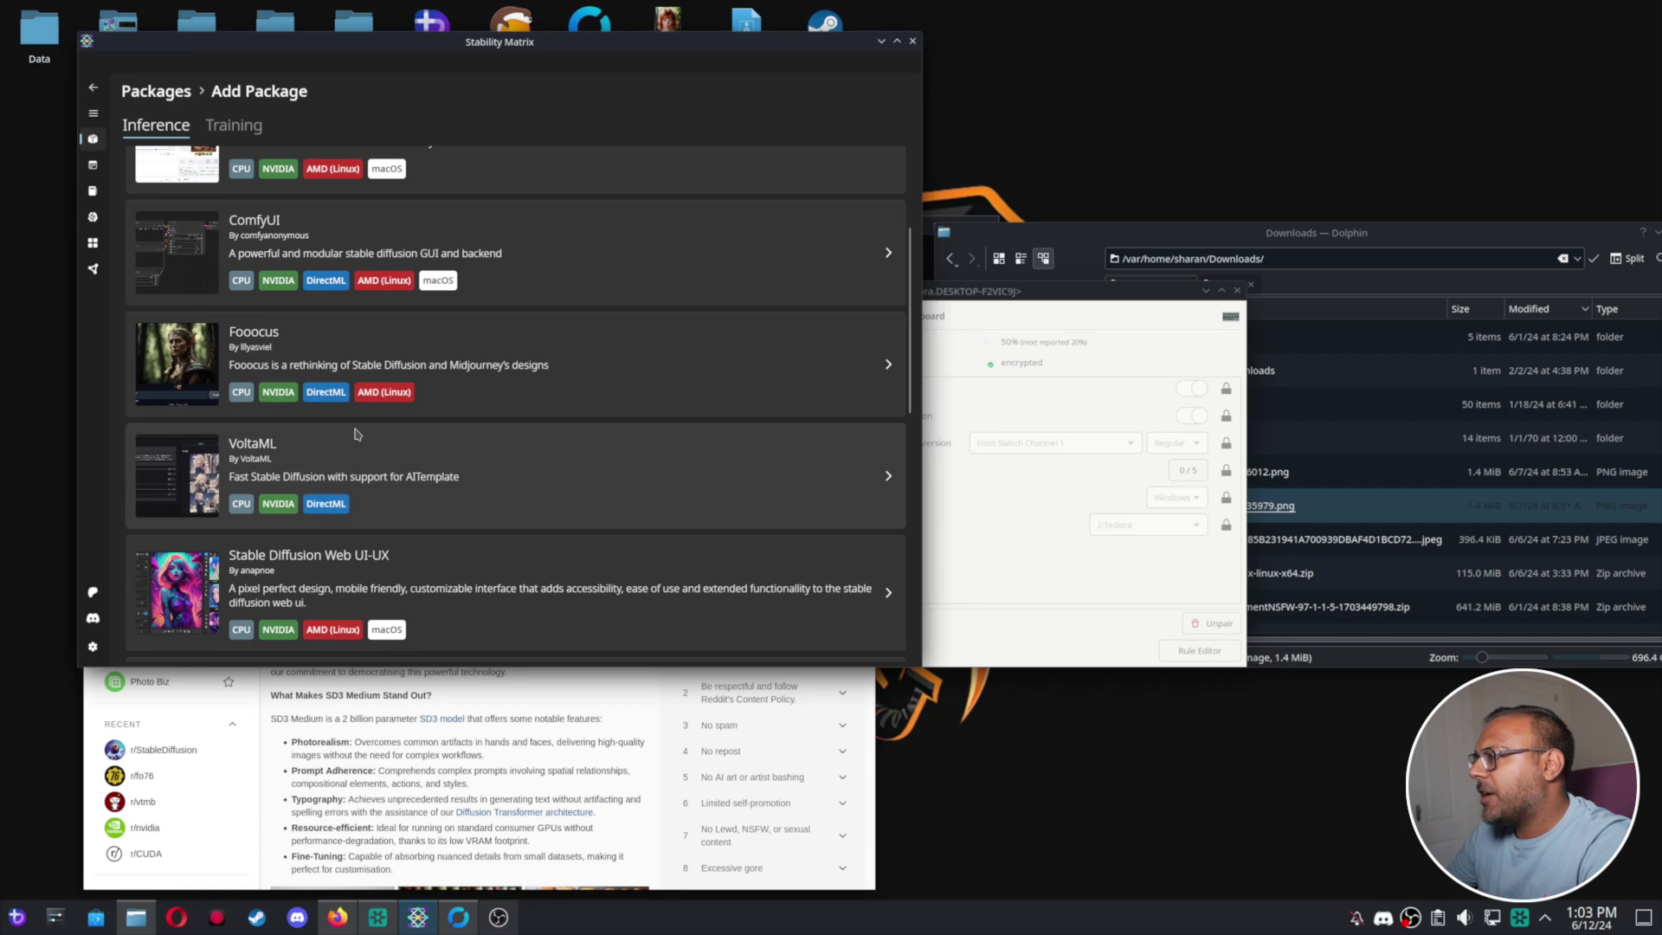
{"action": "scroll", "coordinate": [397, 381], "scroll_direction": "up", "scroll_amount": 2}
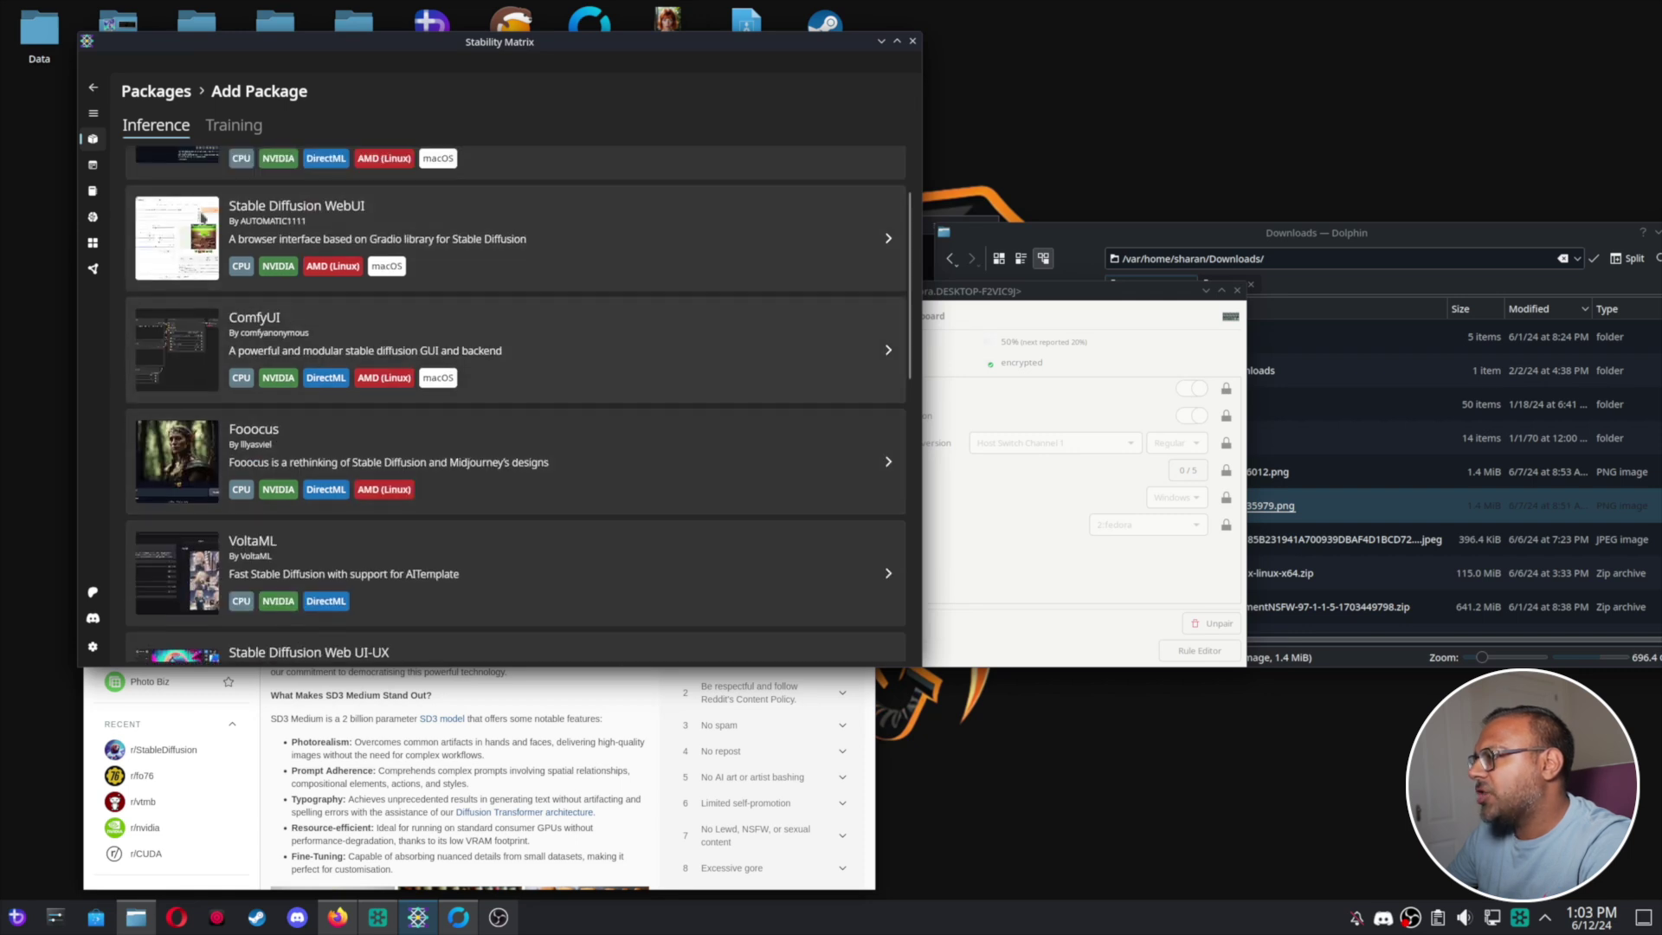
{"action": "left_click", "coordinate": [94, 114]}
{"action": "left_click", "coordinate": [130, 139]}
{"action": "left_click", "coordinate": [519, 636]}
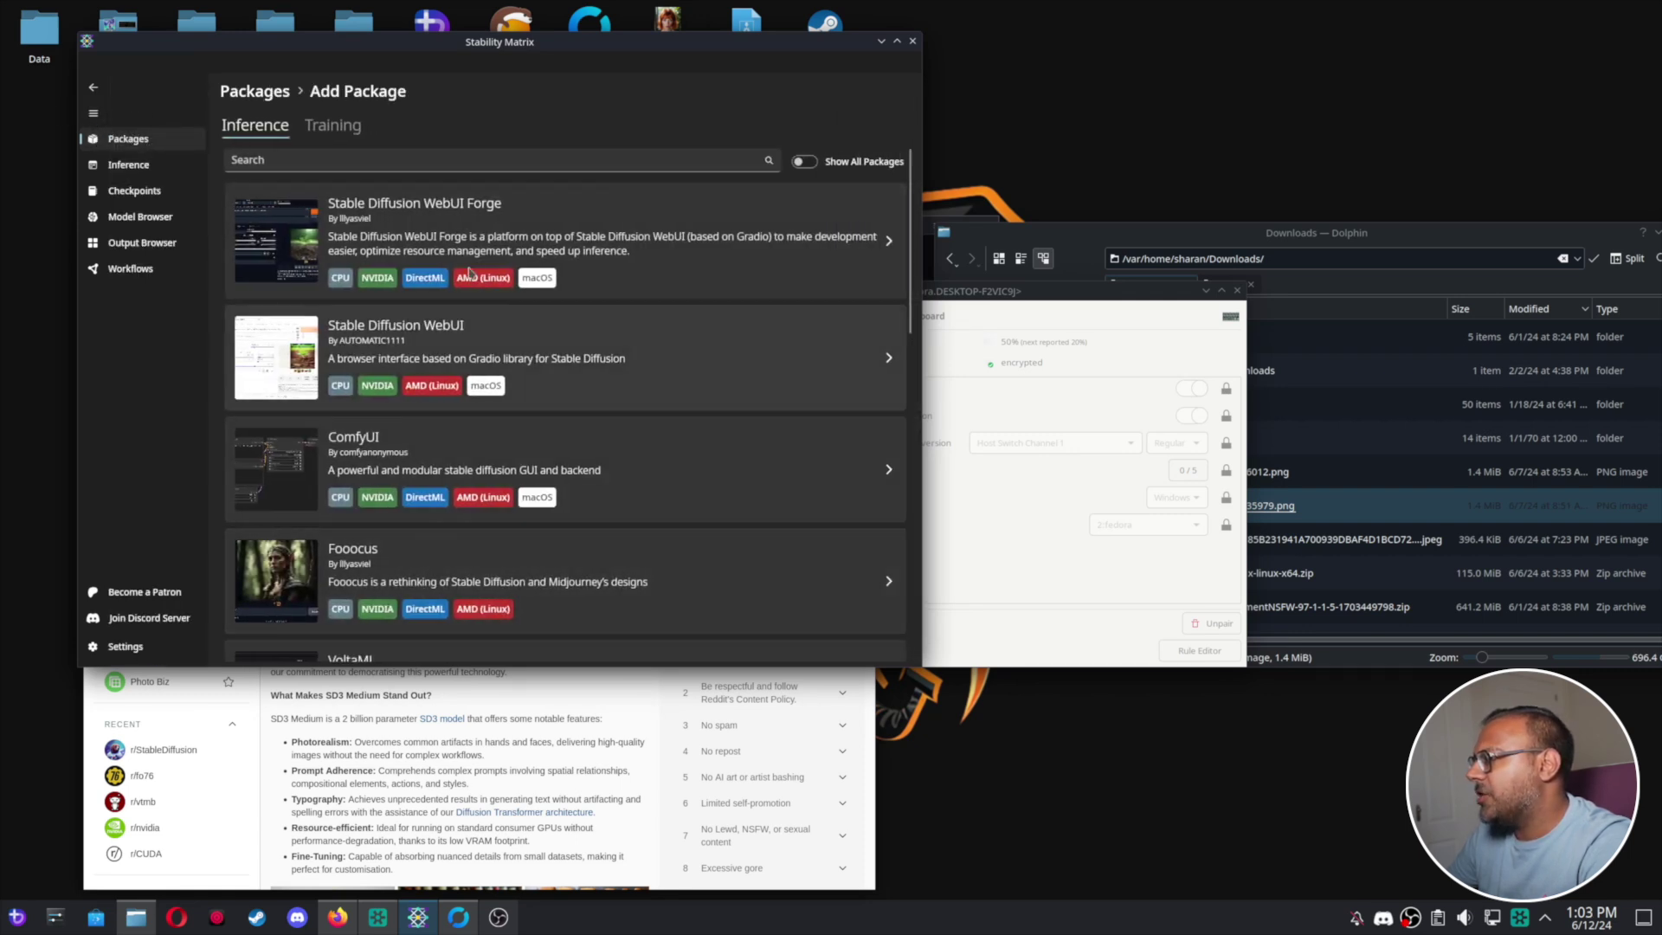
{"action": "scroll", "coordinate": [415, 484], "scroll_direction": "down", "scroll_amount": 6}
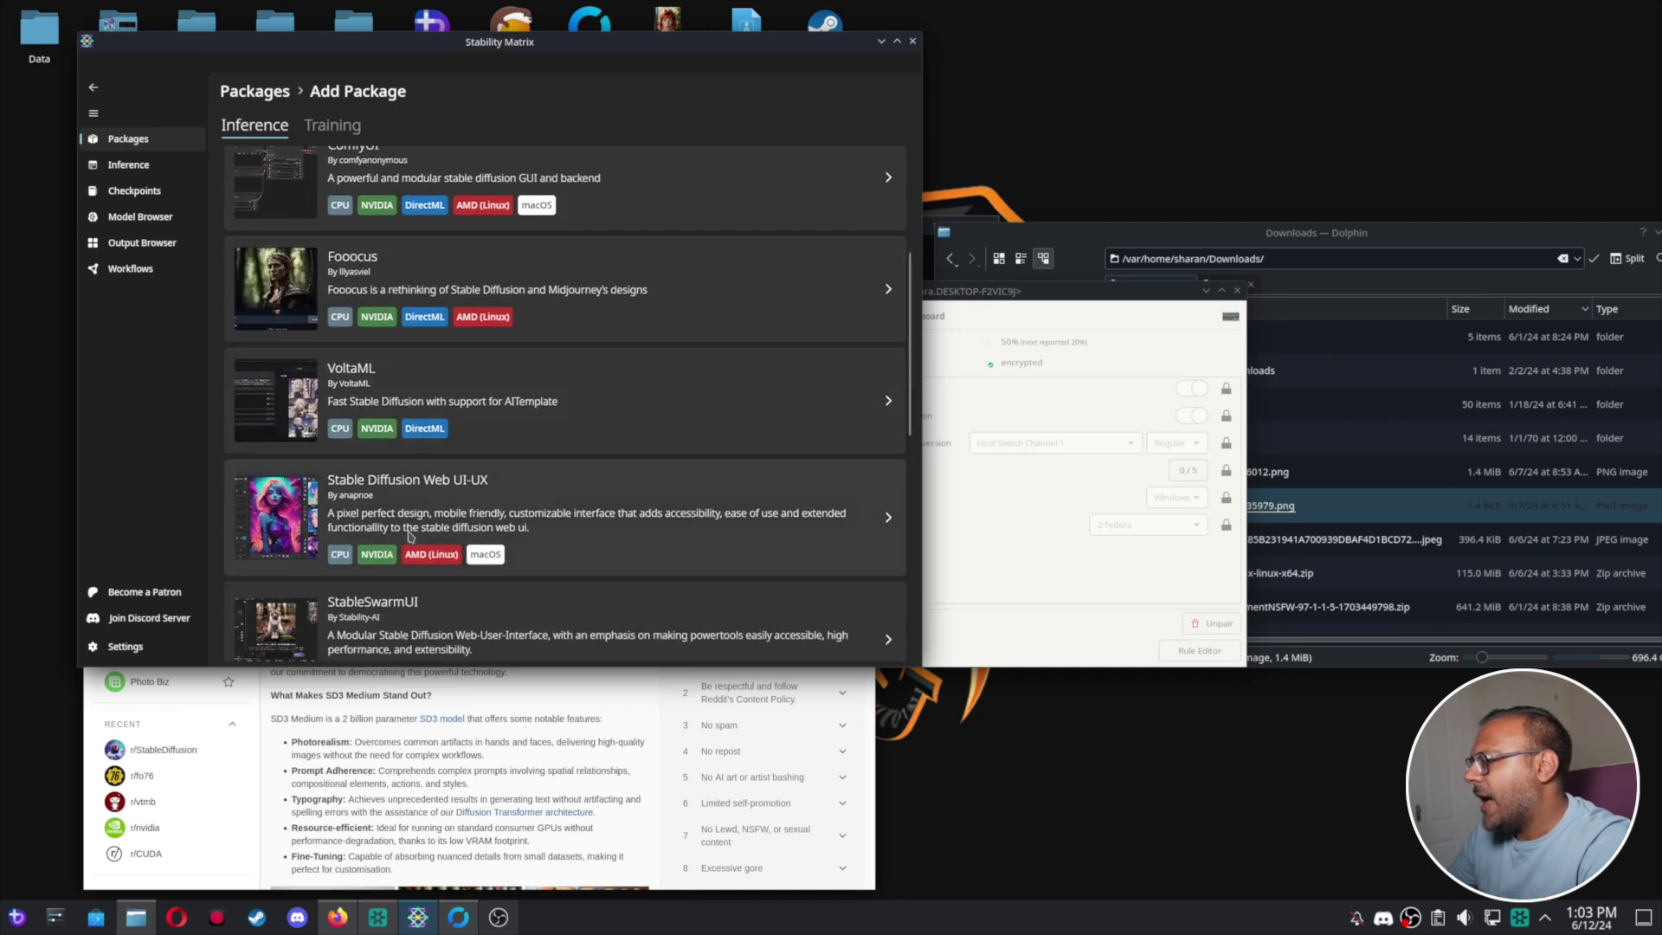
{"action": "scroll", "coordinate": [410, 535], "scroll_direction": "down", "scroll_amount": 3}
{"action": "scroll", "coordinate": [363, 437], "scroll_direction": "down", "scroll_amount": 2}
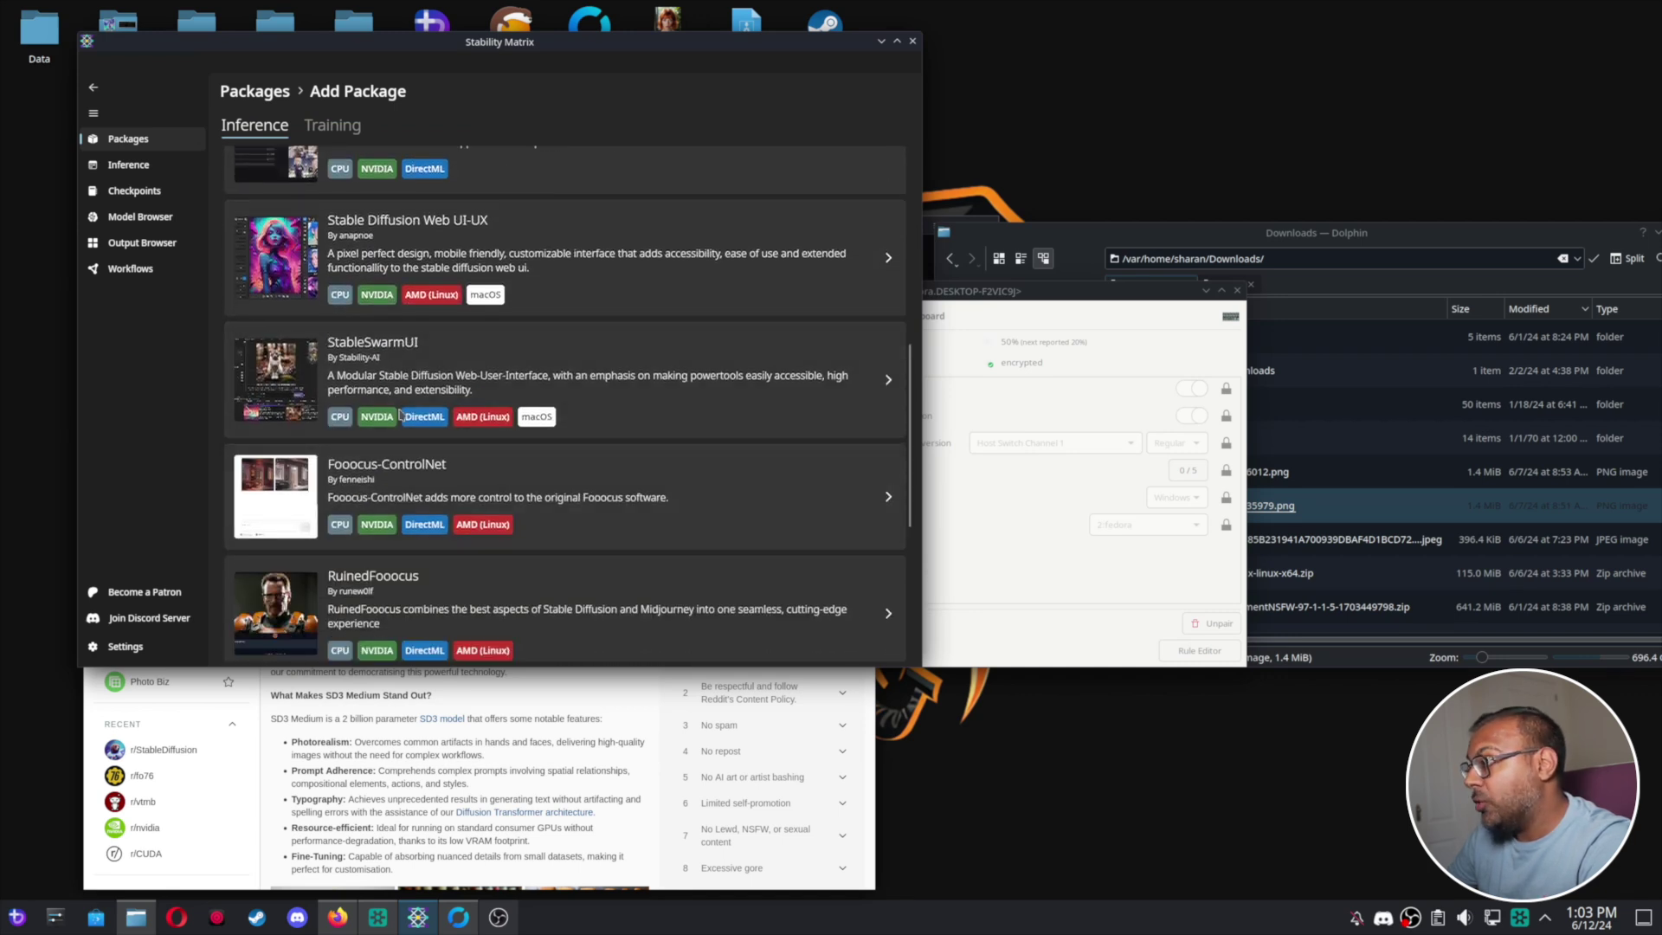
{"action": "left_click", "coordinate": [640, 388]}
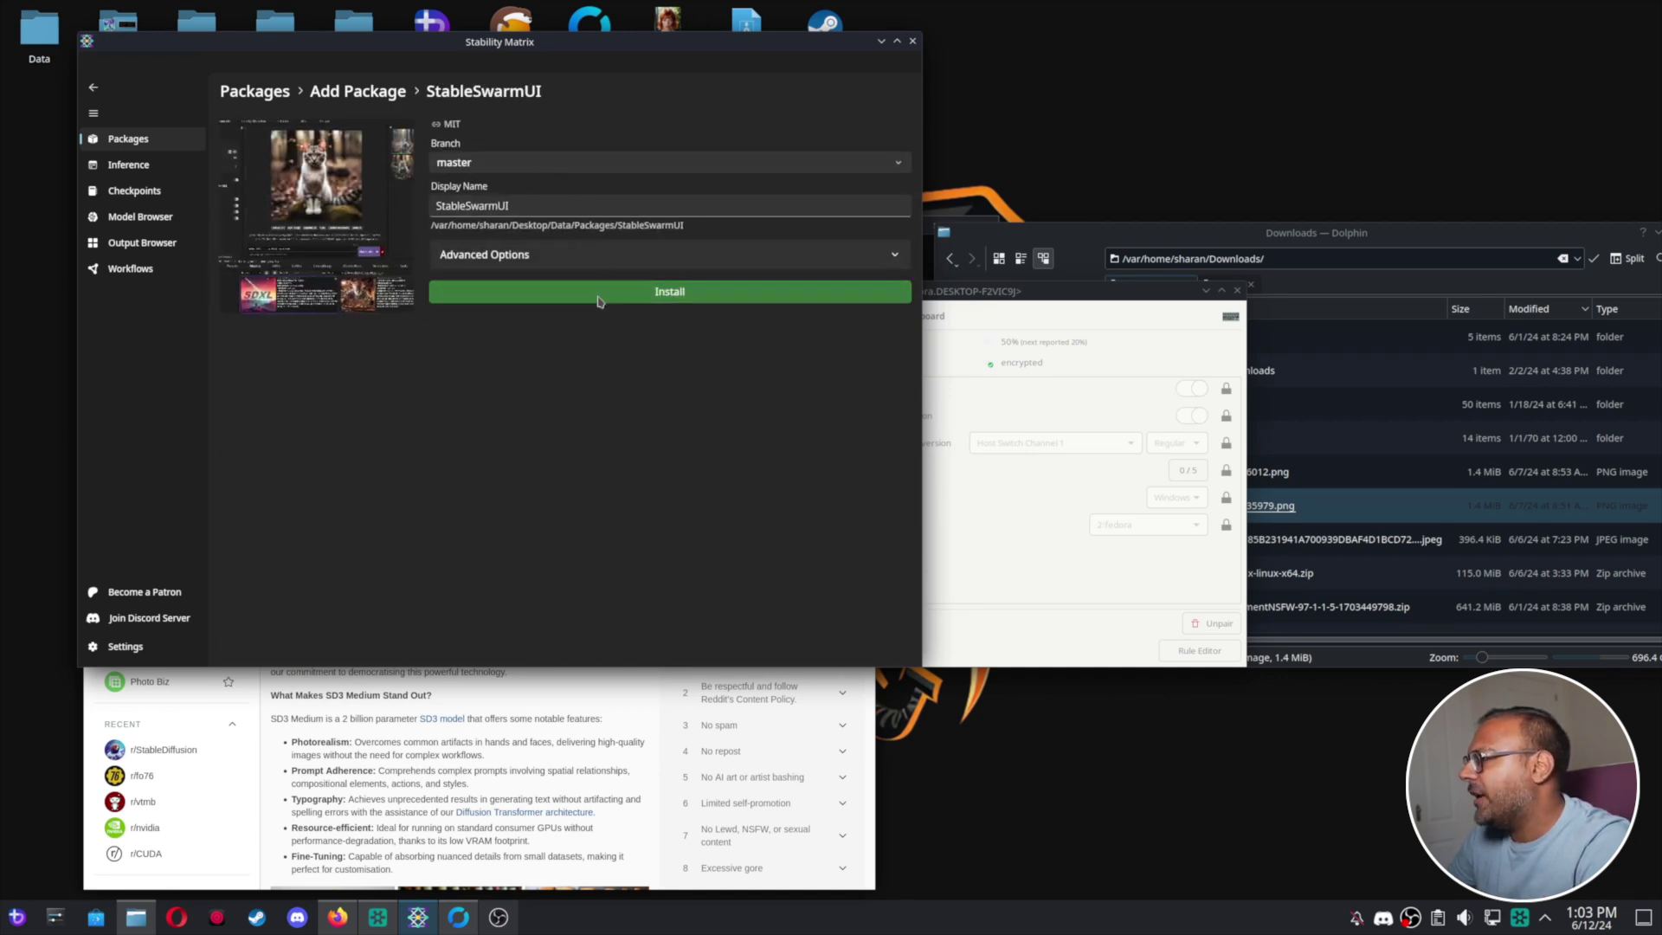
Install StableSwarmUI, accepting the required ComfyUI and starting its installation.
{"action": "left_click", "coordinate": [563, 298]}
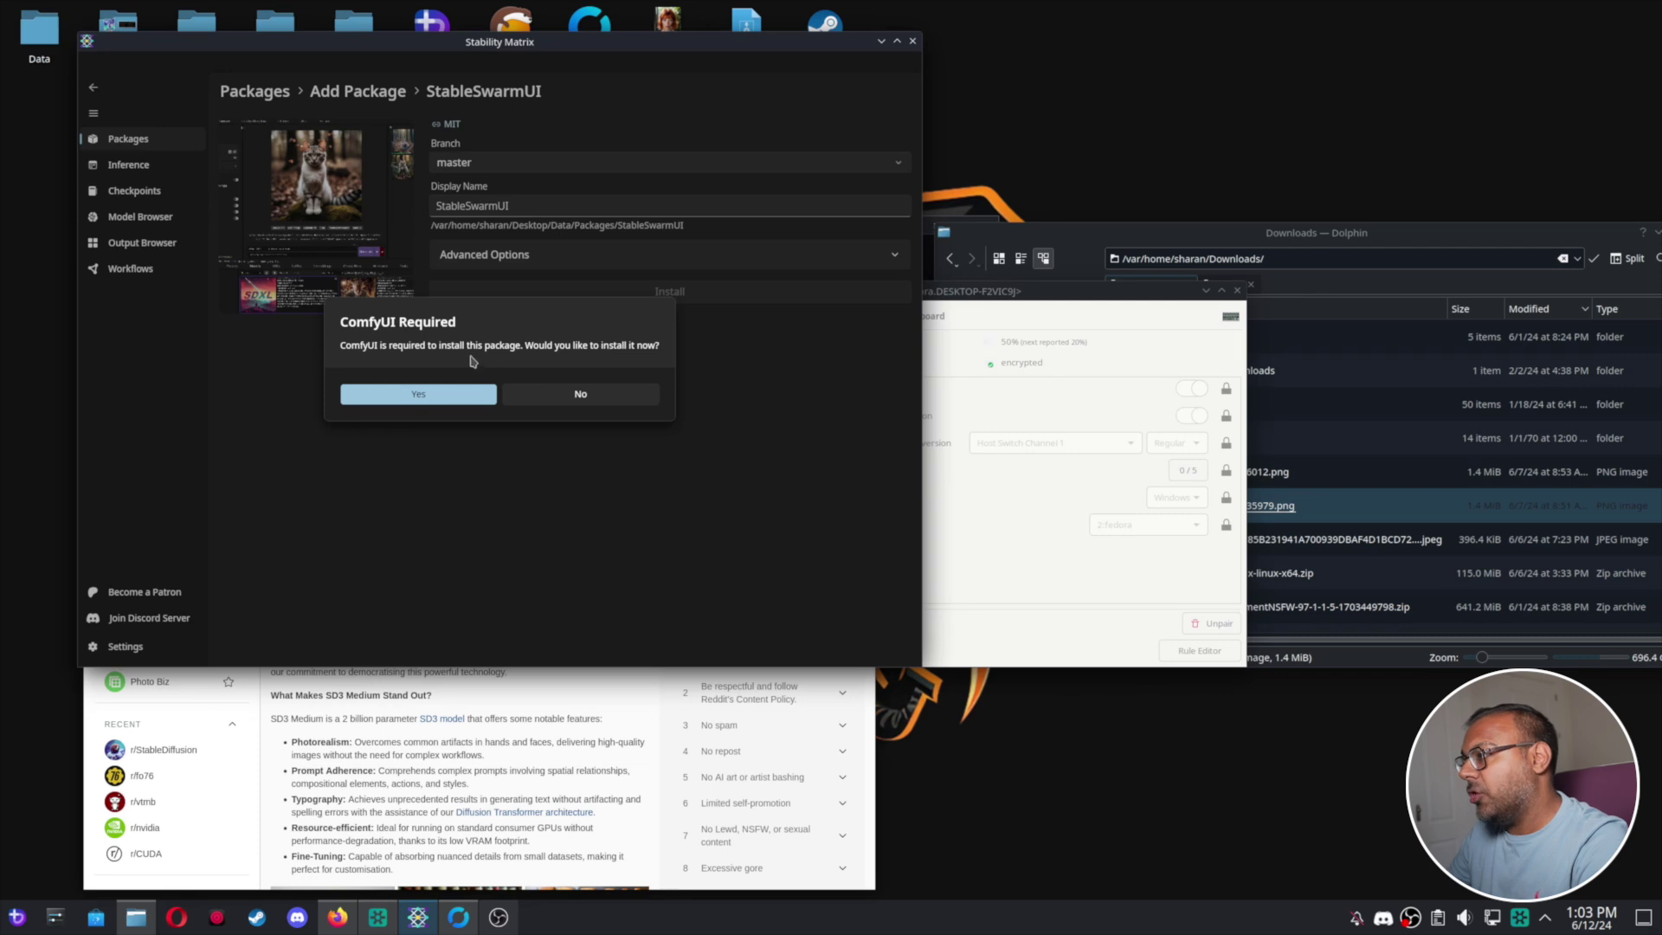
{"action": "left_click", "coordinate": [445, 404]}
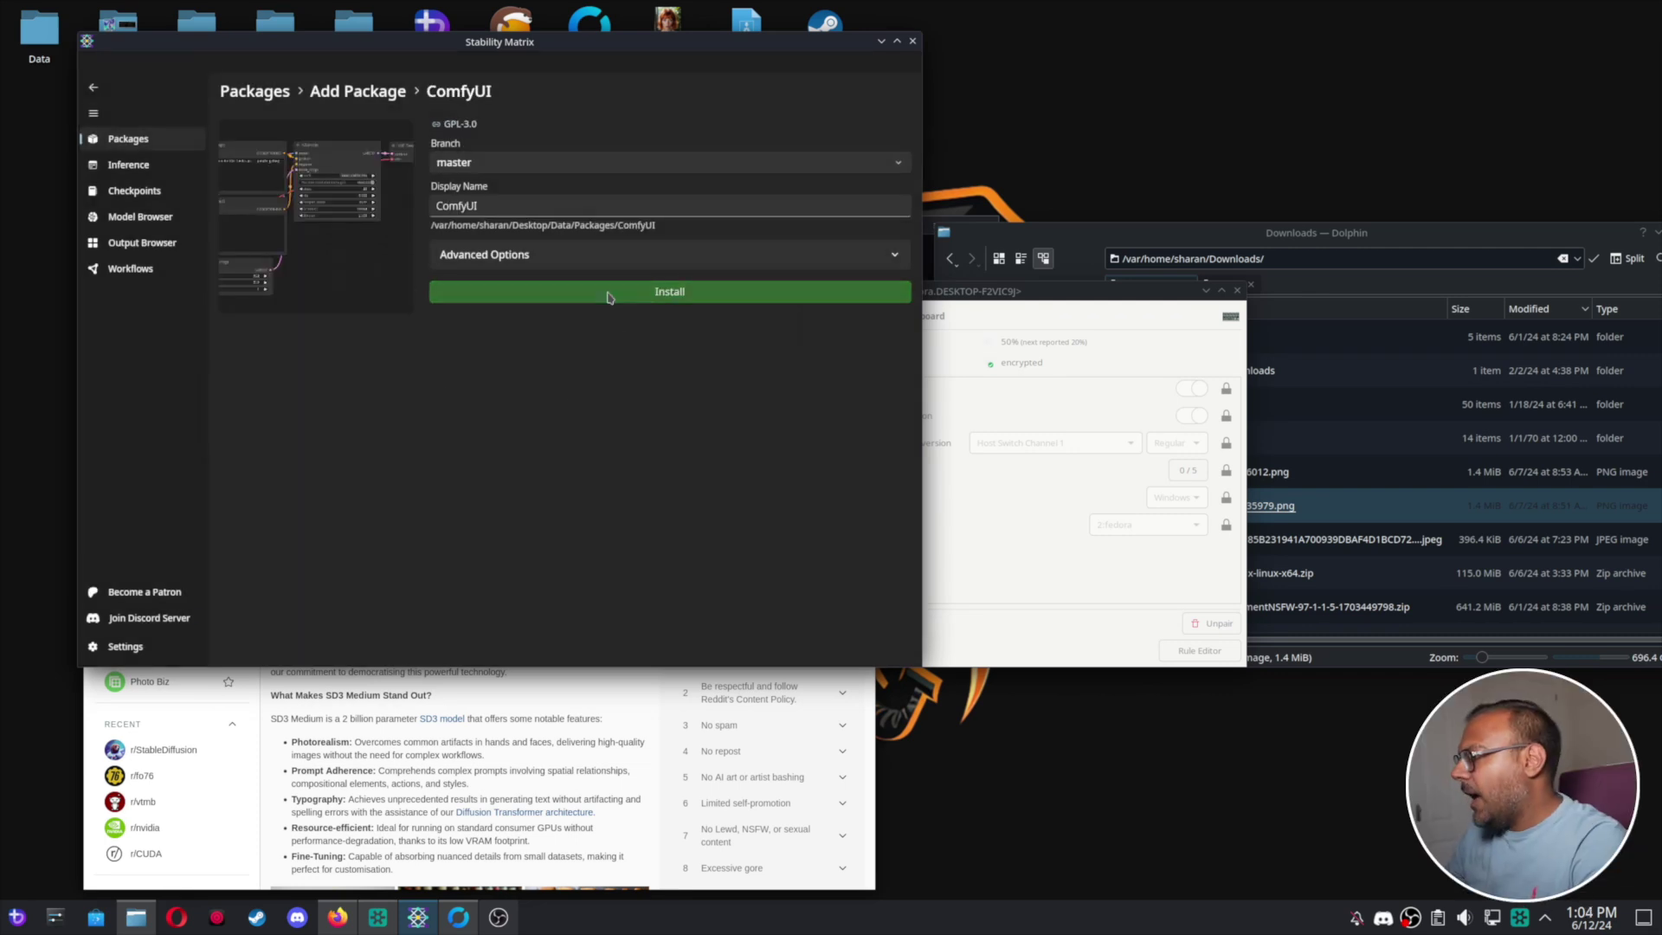
{"action": "left_click", "coordinate": [545, 292]}
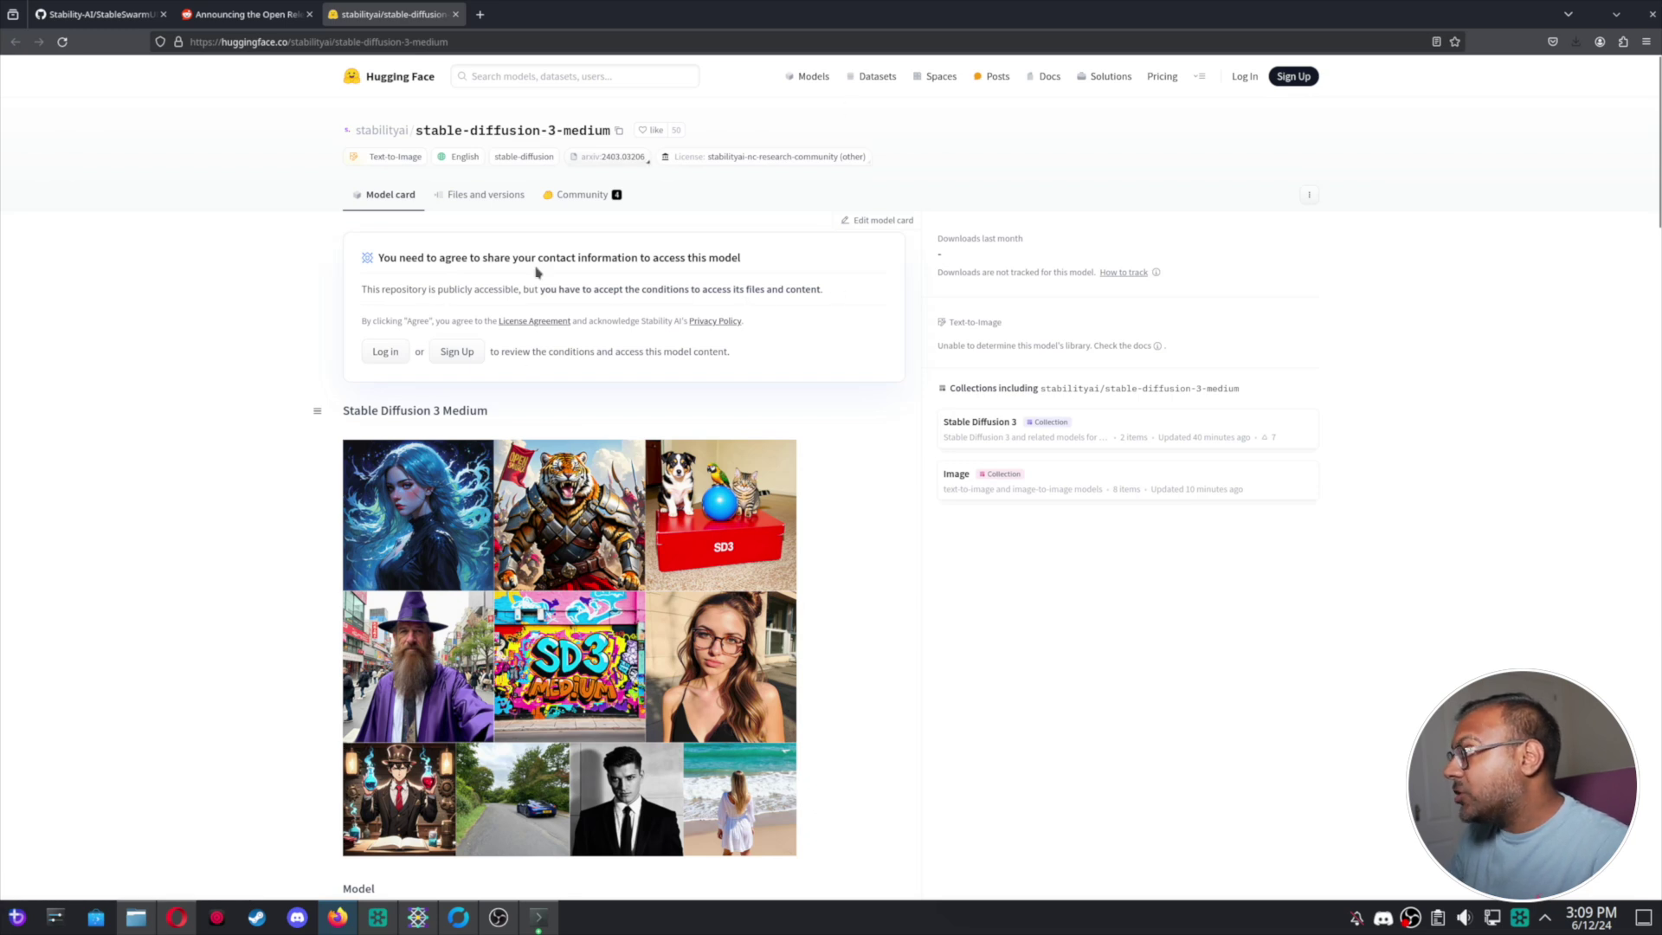
Sign in to Hugging Face with the account e-mail and password.
{"action": "left_click", "coordinate": [386, 351]}
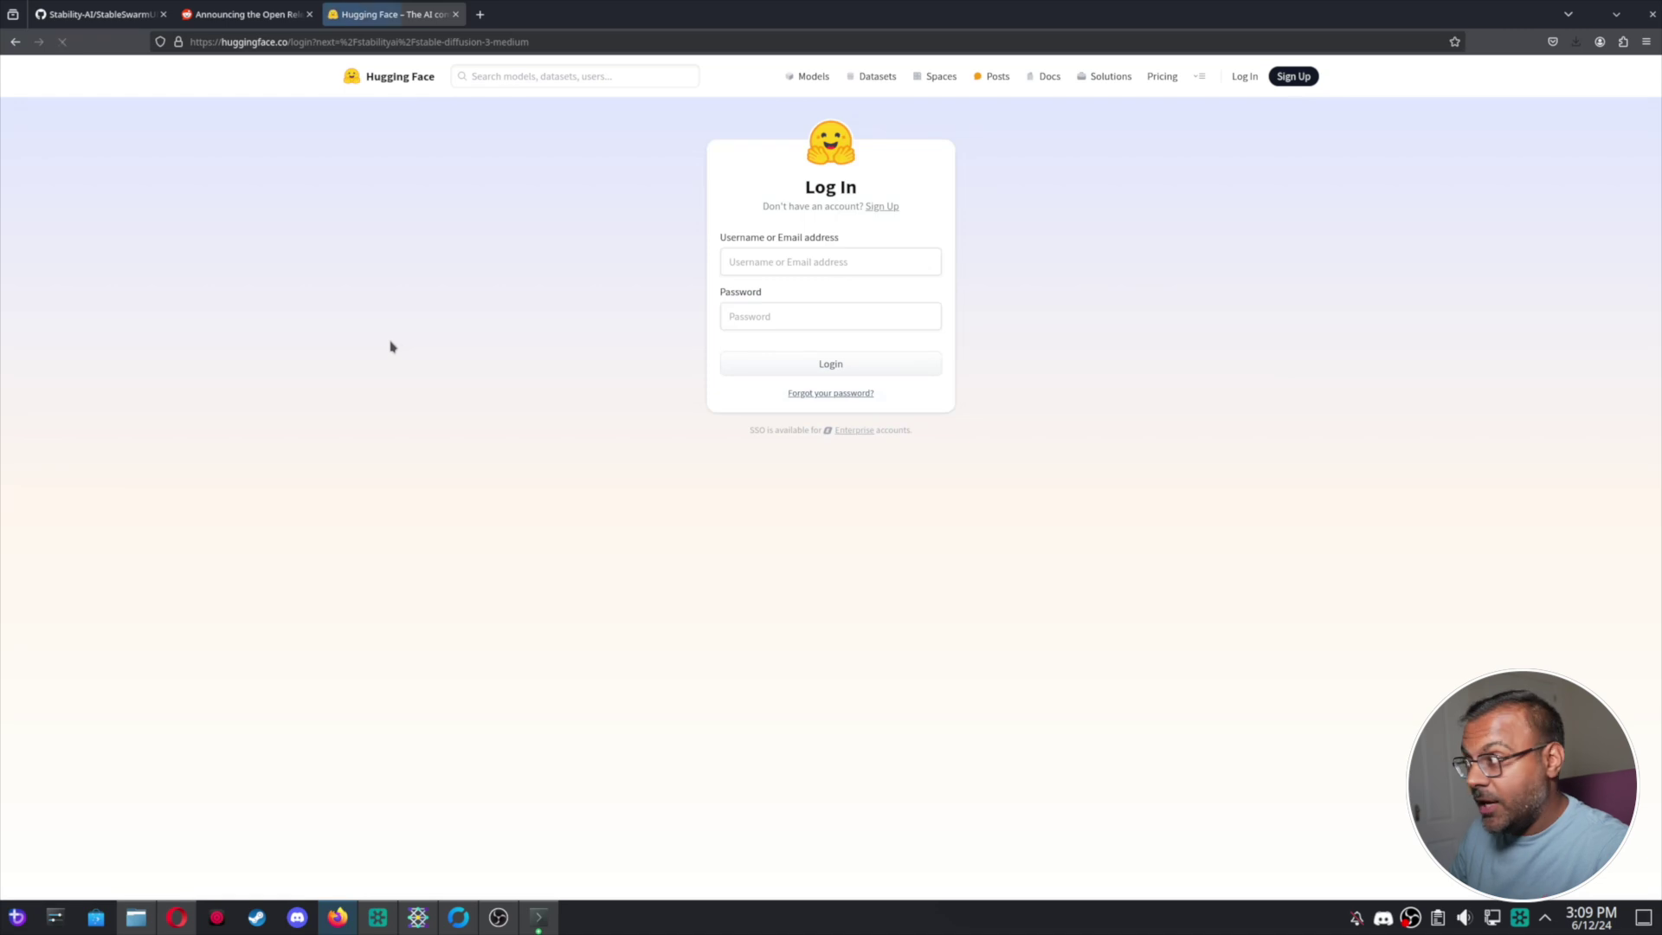
{"action": "left_click", "coordinate": [793, 271]}
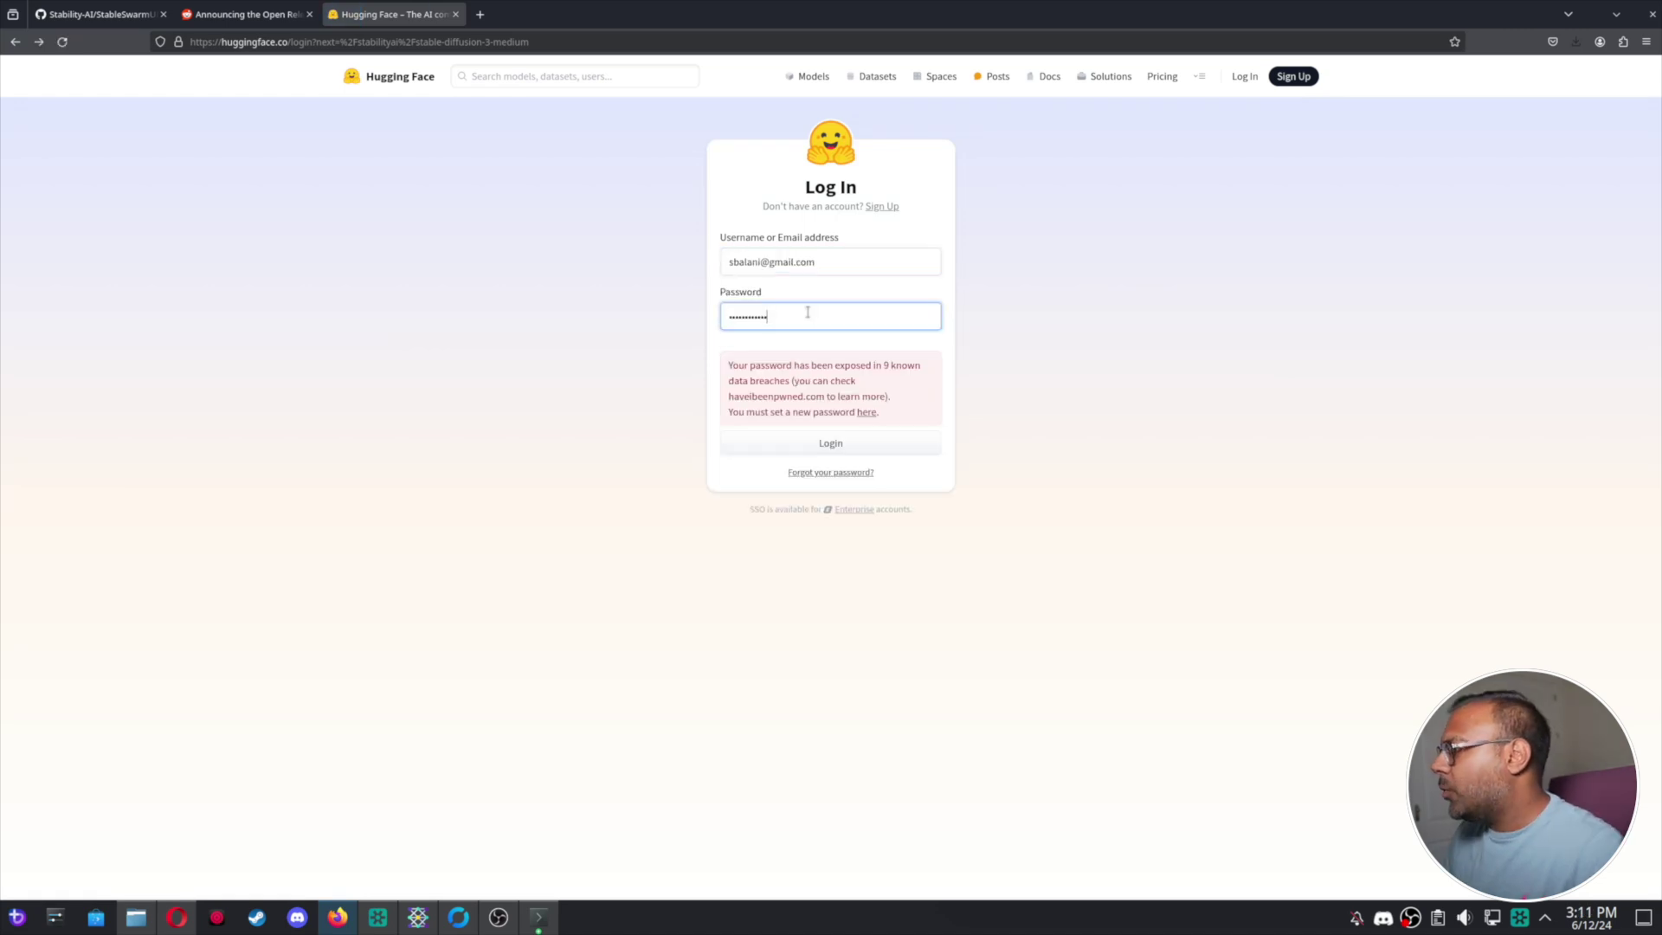
{"action": "double_click", "coordinate": [807, 310]}
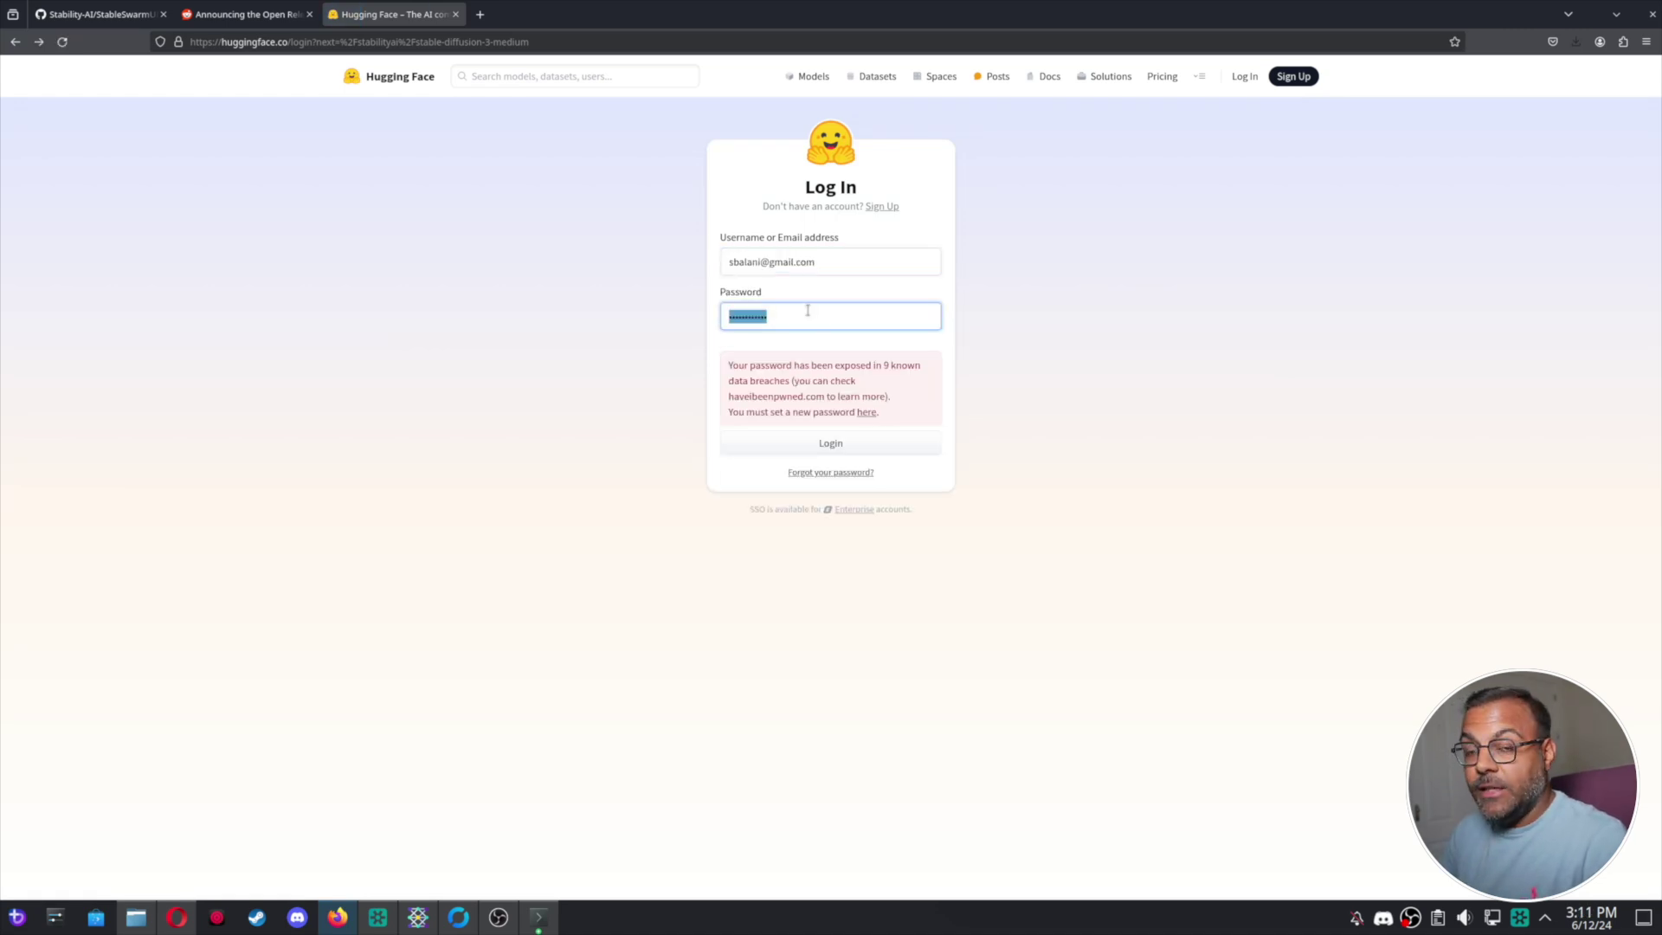
{"action": "type", "text": "••"}
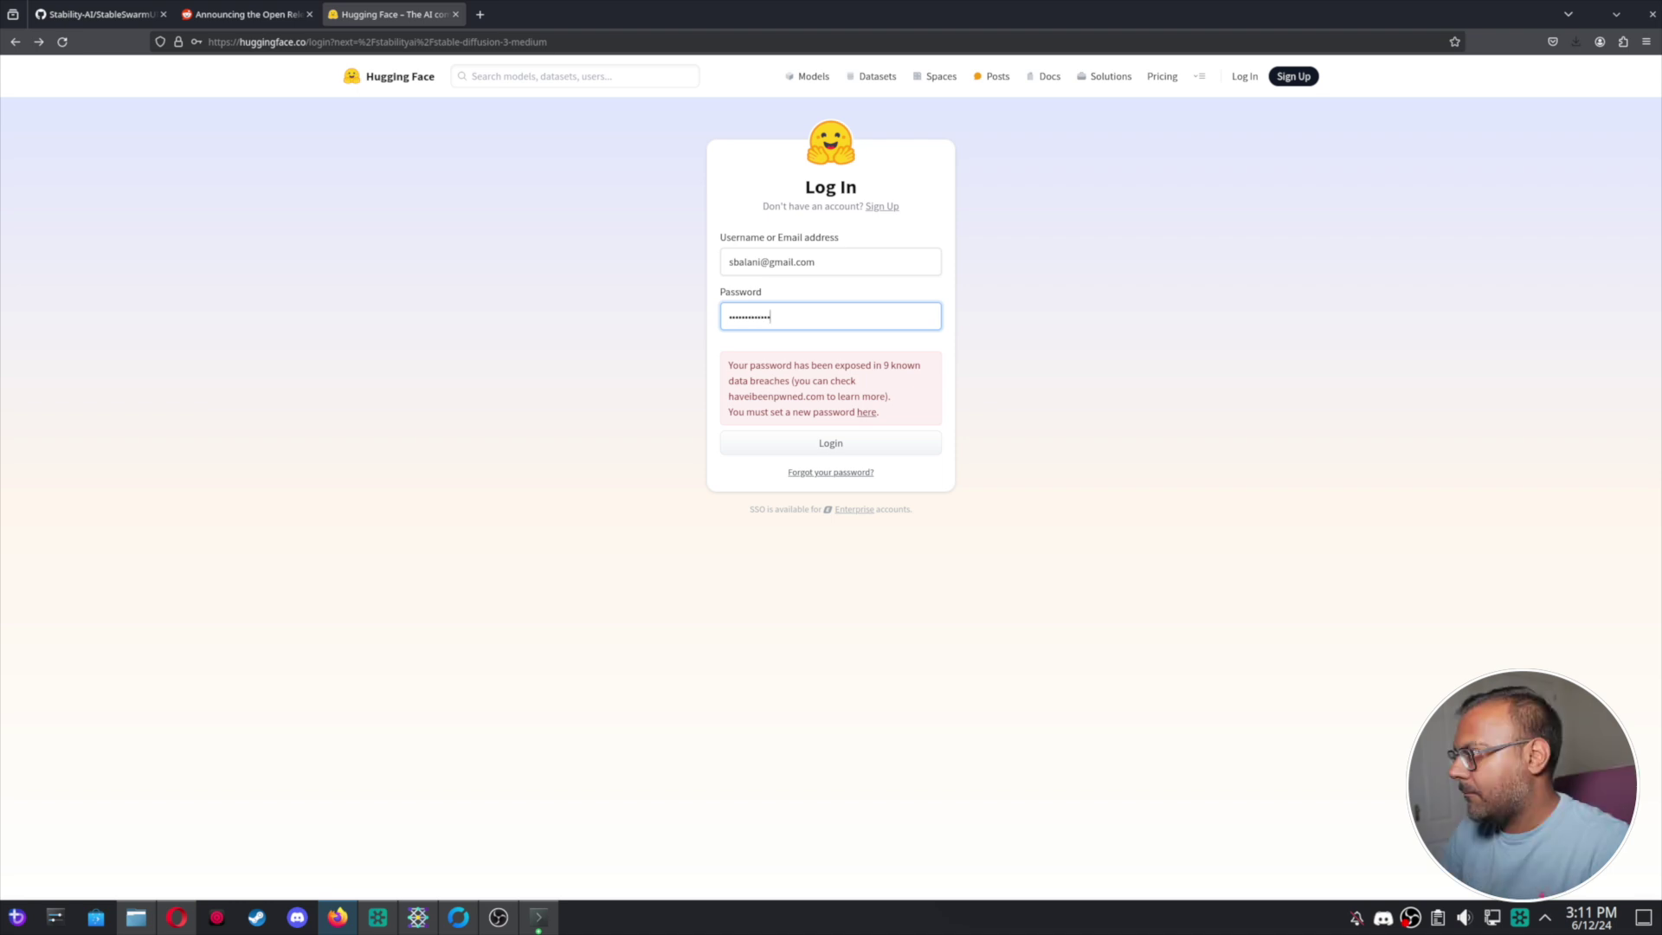
{"action": "key", "text": "Return"}
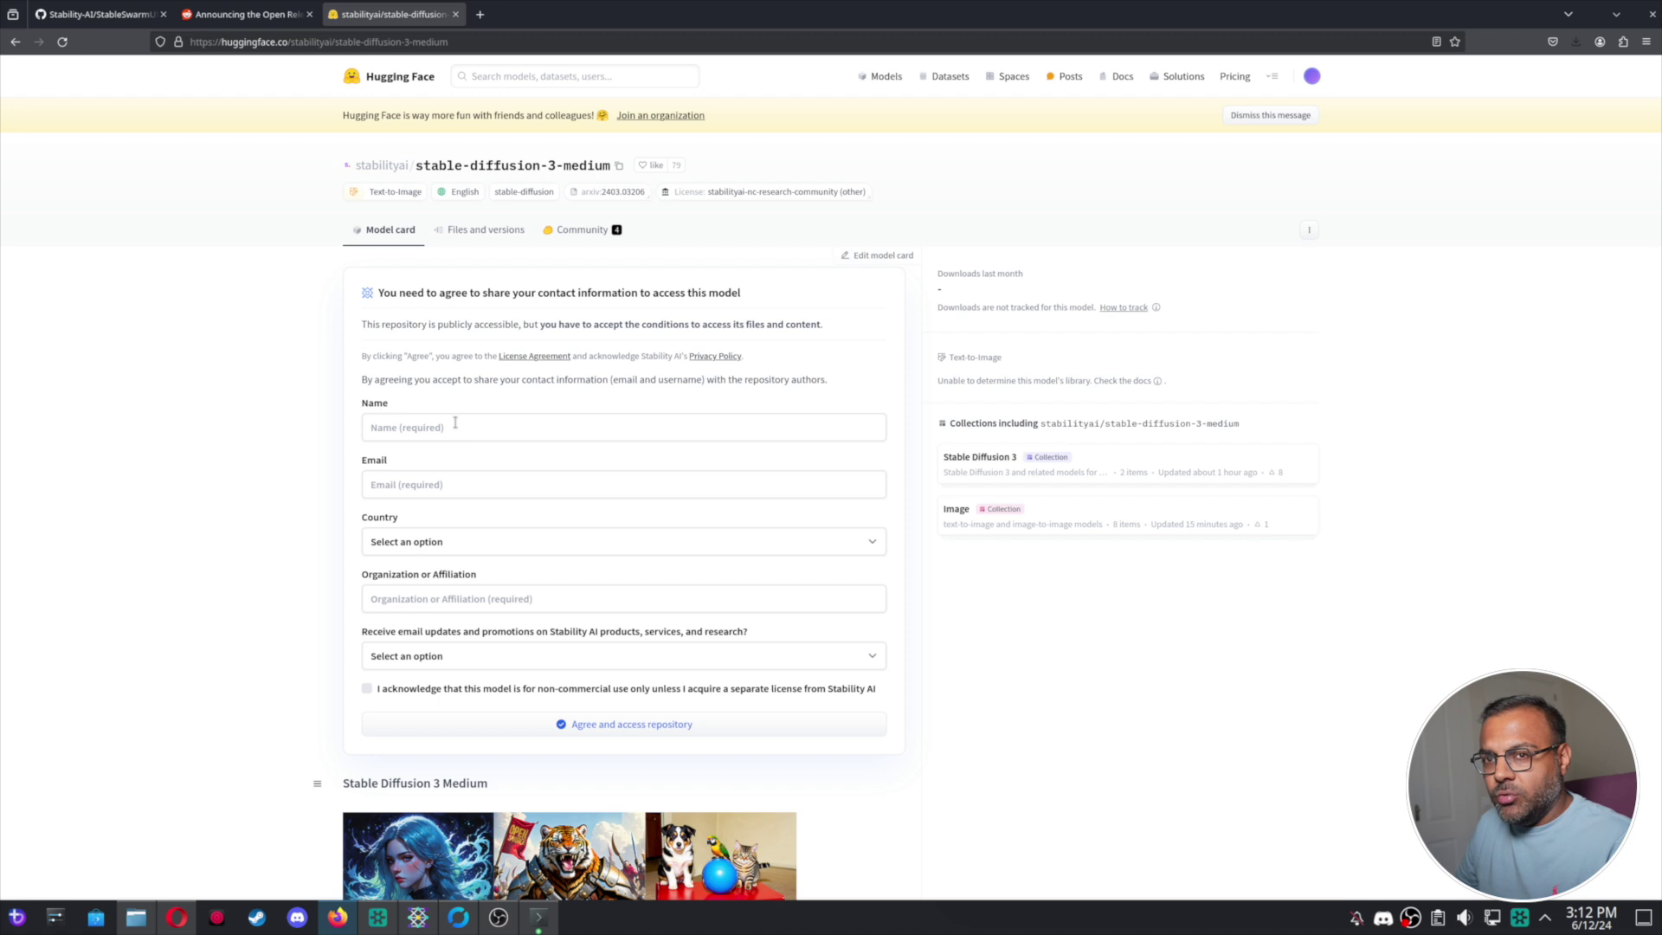
Fill in the requester's full name and e-mail, then agree to request repository access.
{"action": "left_click", "coordinate": [456, 424]}
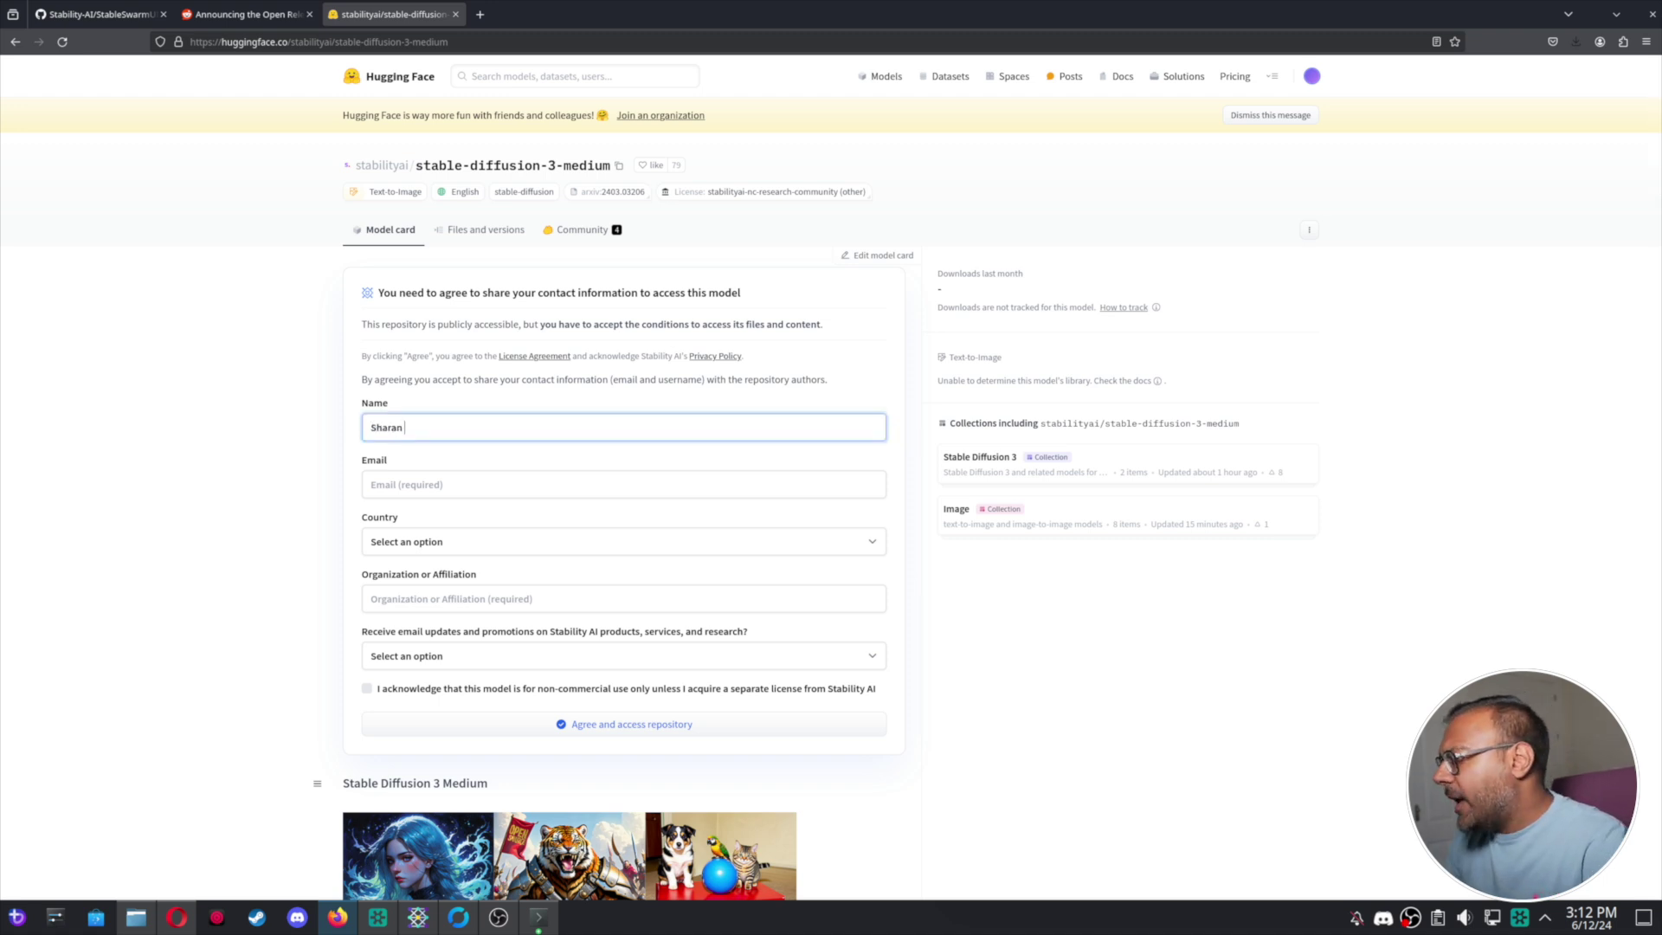
{"action": "left_click", "coordinate": [370, 484]}
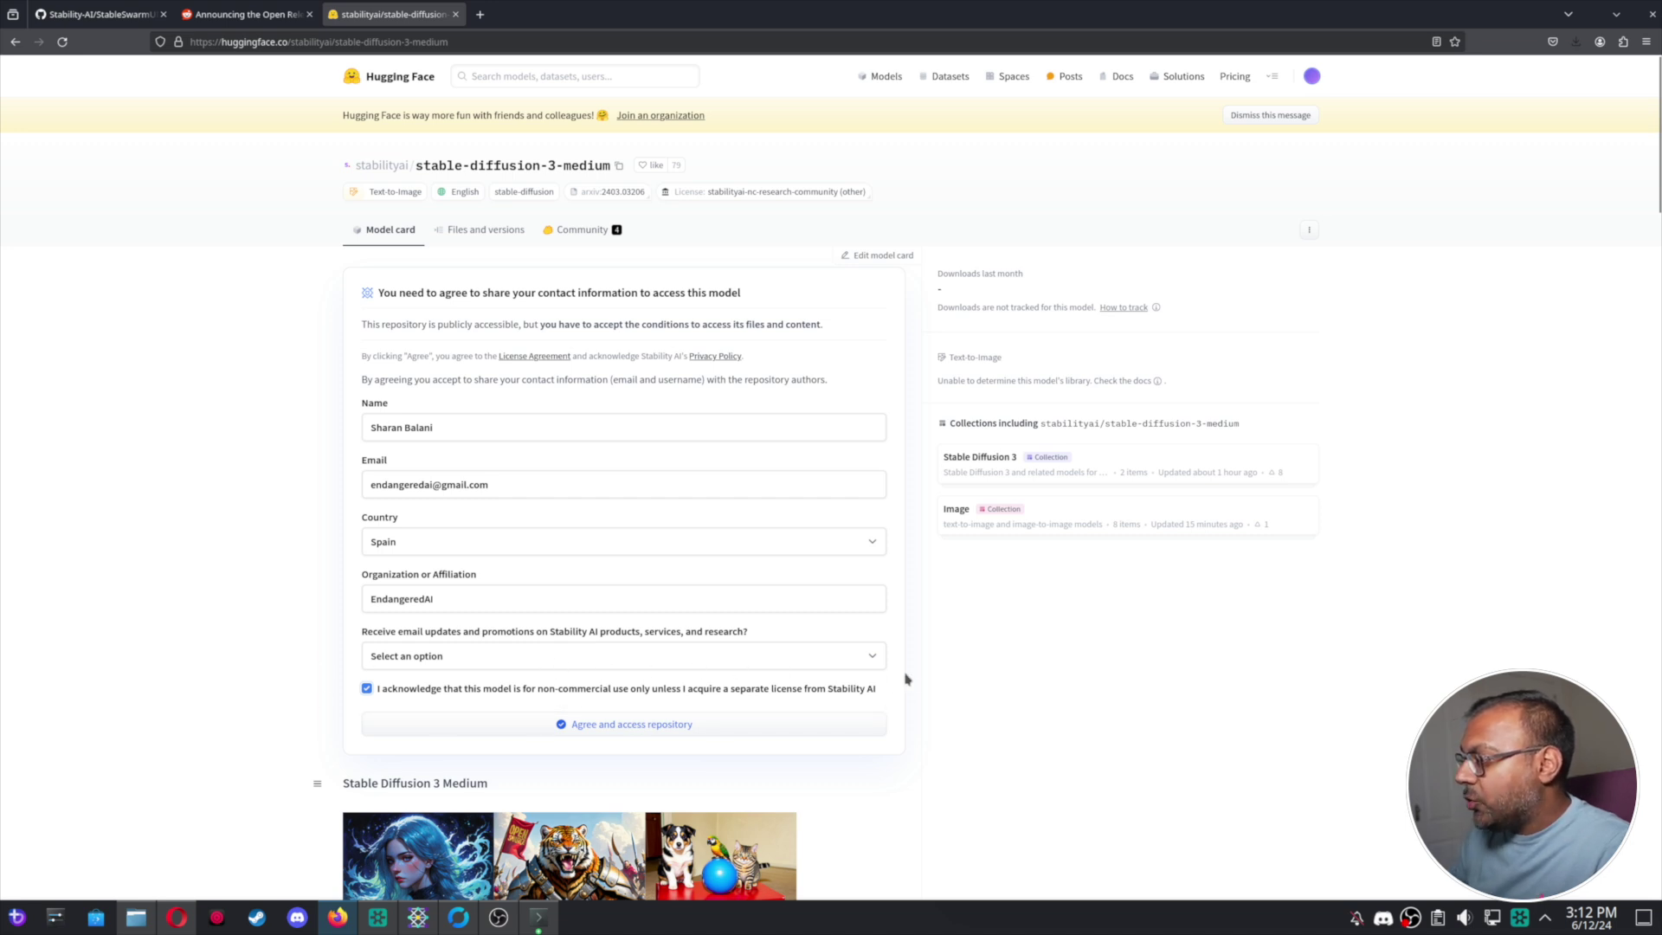
{"action": "left_click", "coordinate": [686, 724]}
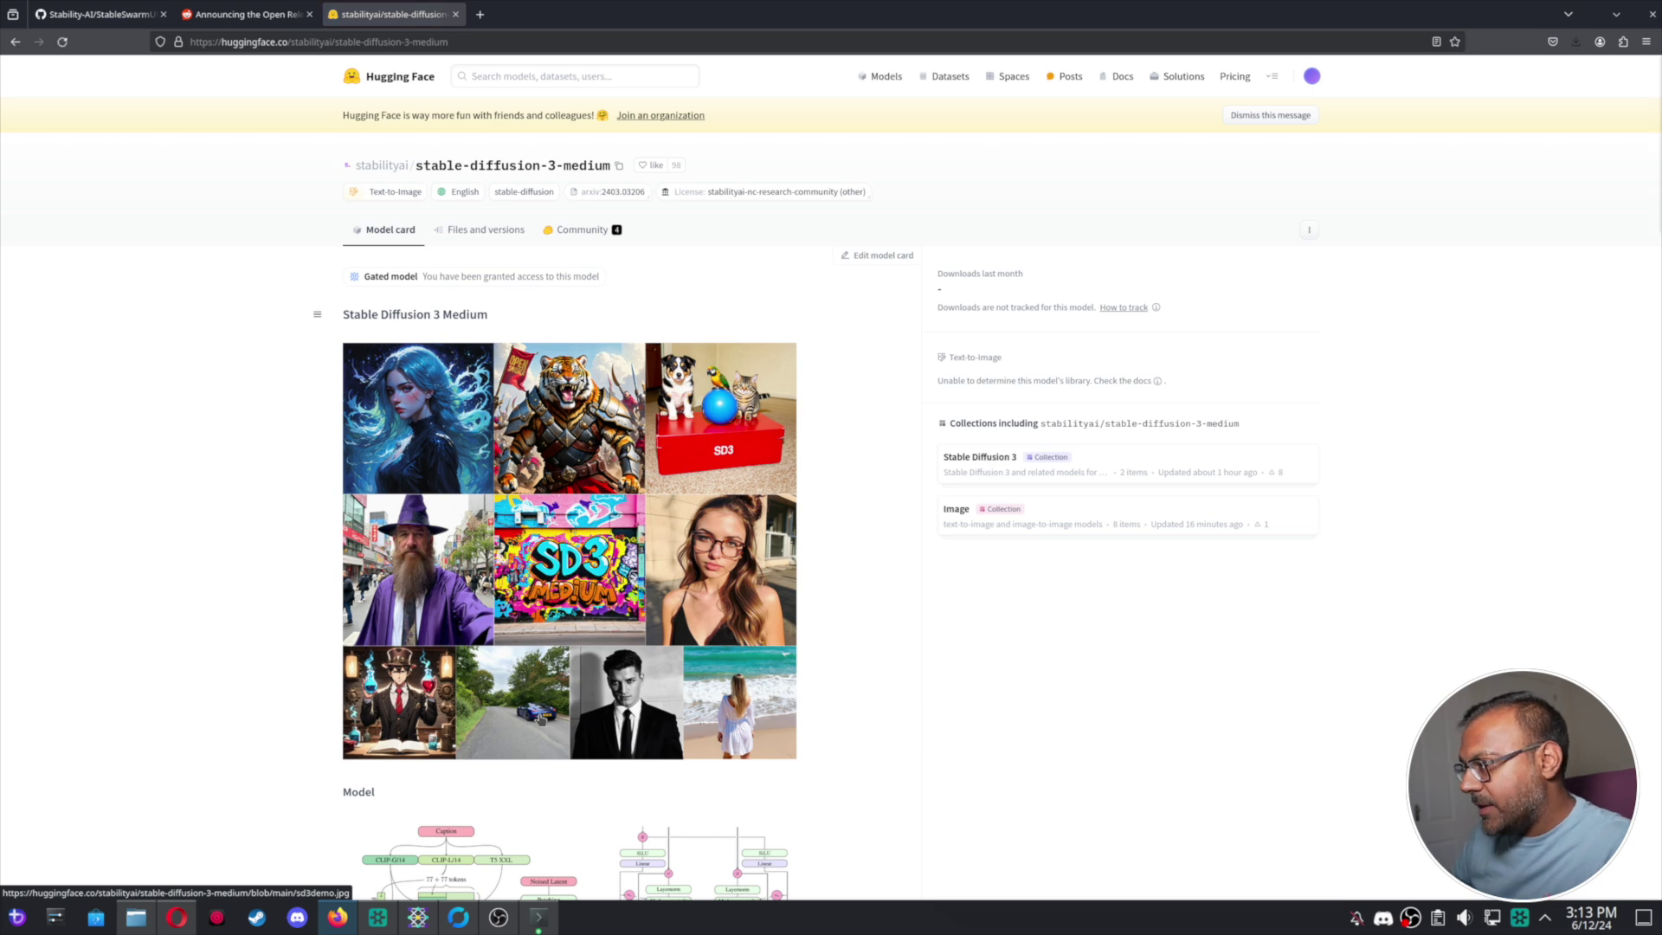
Open the stable-diffusion-3-medium repository's Files and versions list.
{"action": "scroll", "coordinate": [594, 734], "scroll_direction": "down", "scroll_amount": 4}
{"action": "scroll", "coordinate": [484, 432], "scroll_direction": "up", "scroll_amount": 4}
{"action": "left_click", "coordinate": [485, 229]}
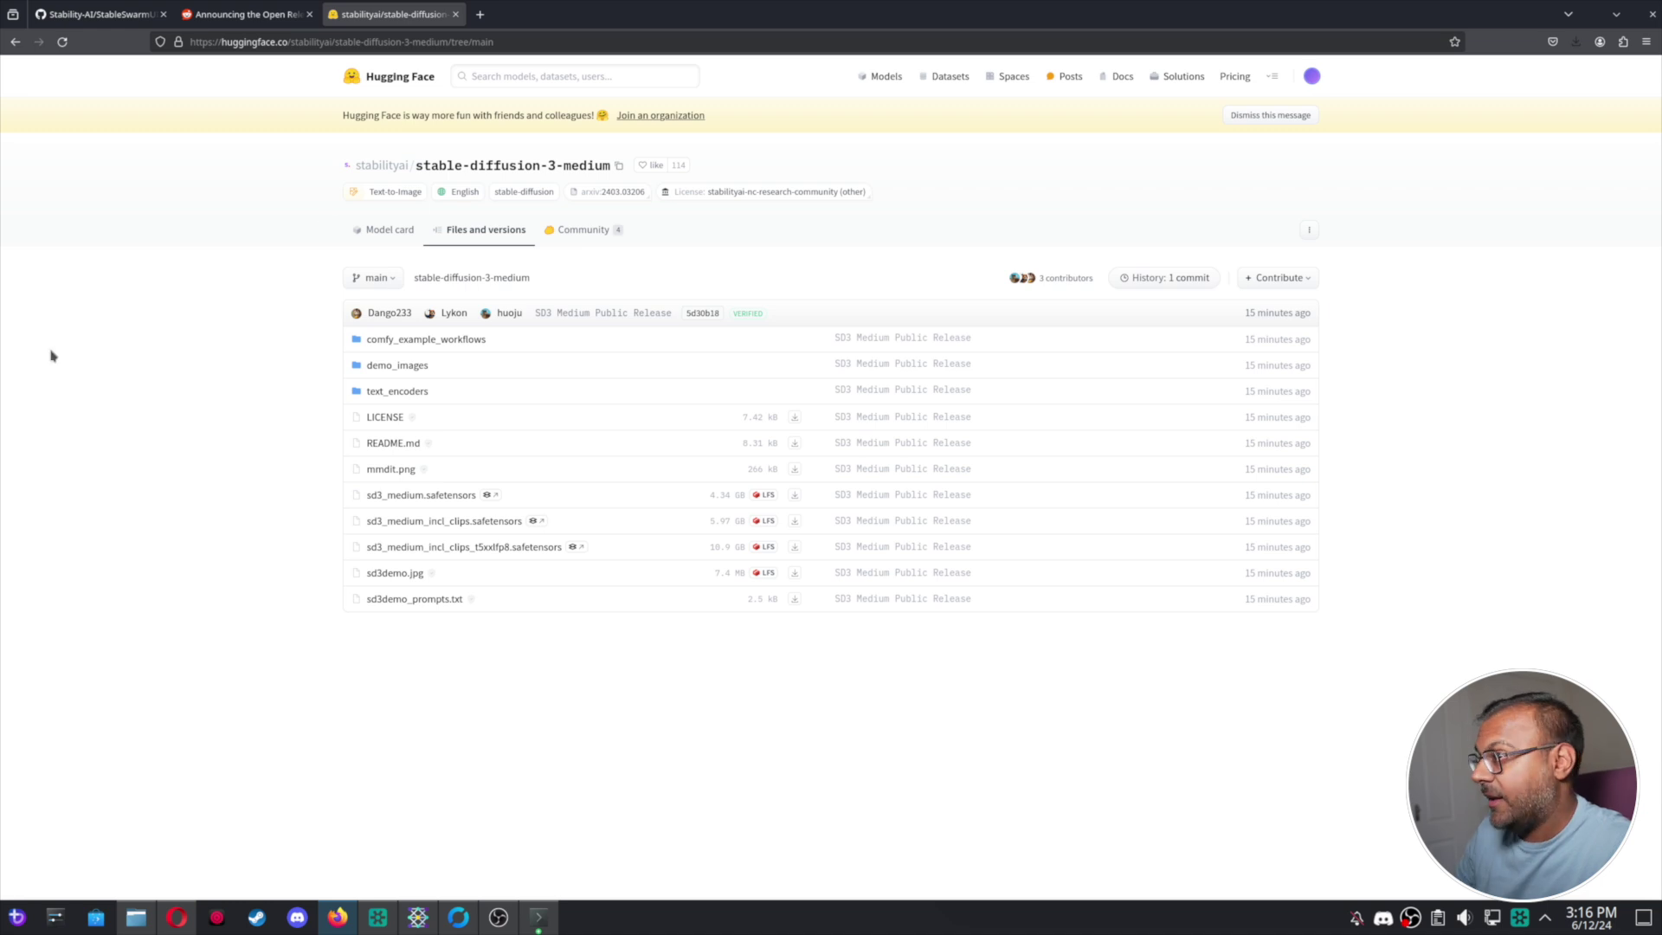
Browse text_encoders, then return to the root files to download sd3_medium_incl_clips_t5xxlfp8.safetensors.
{"action": "left_click", "coordinate": [400, 391]}
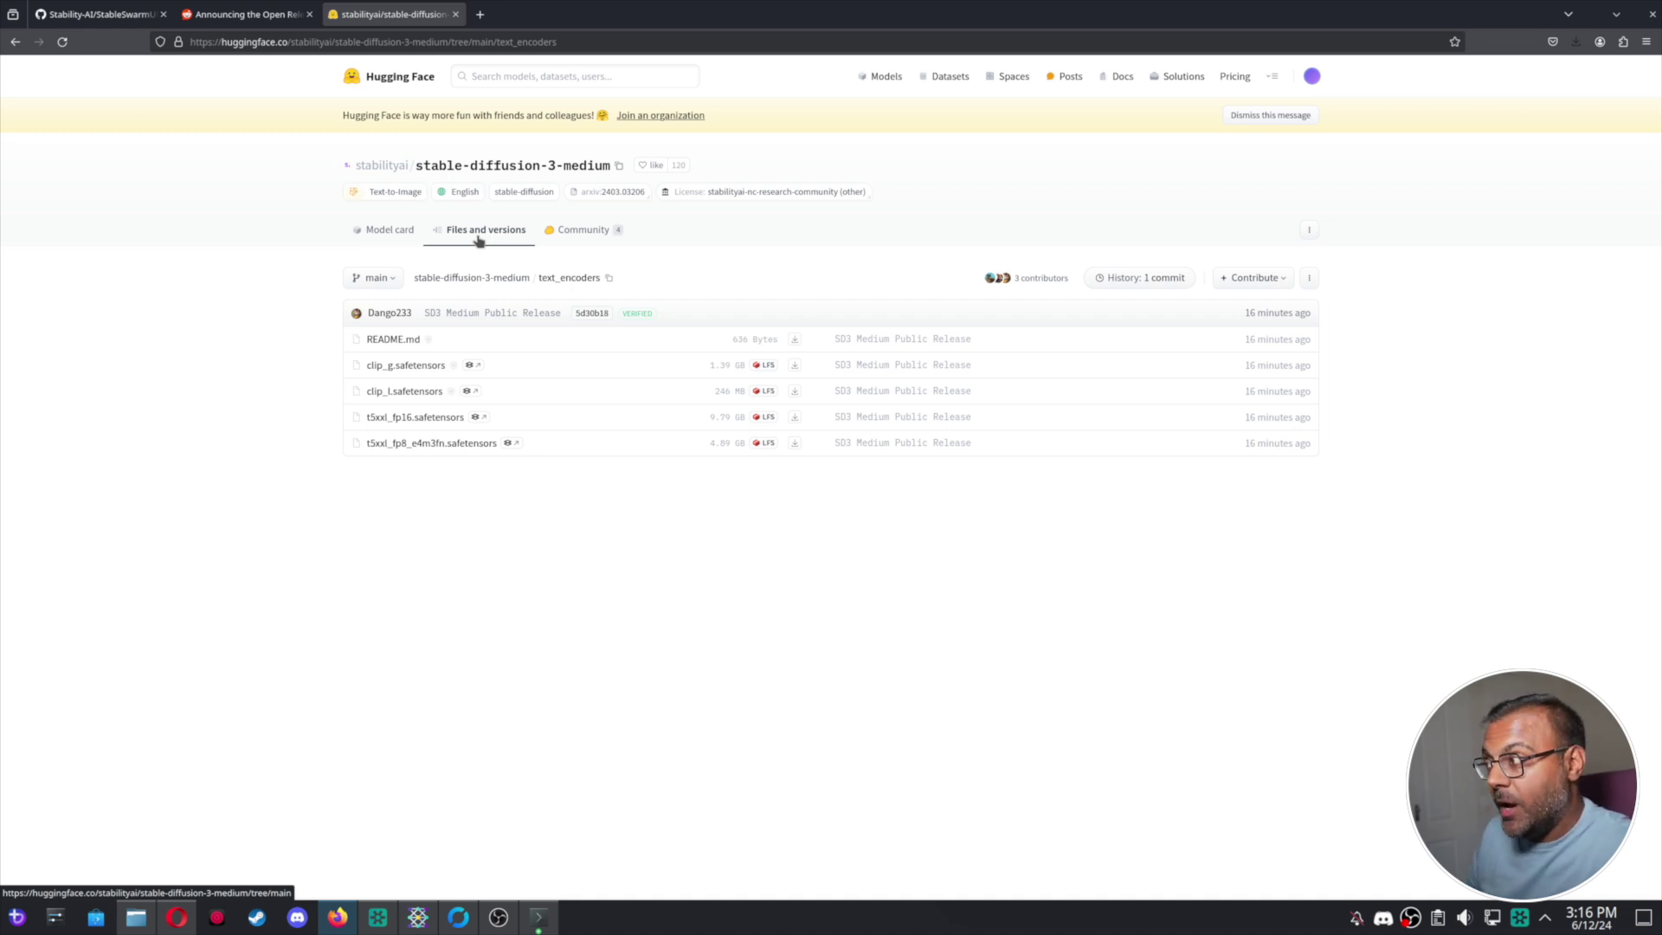
{"action": "left_click", "coordinate": [478, 239]}
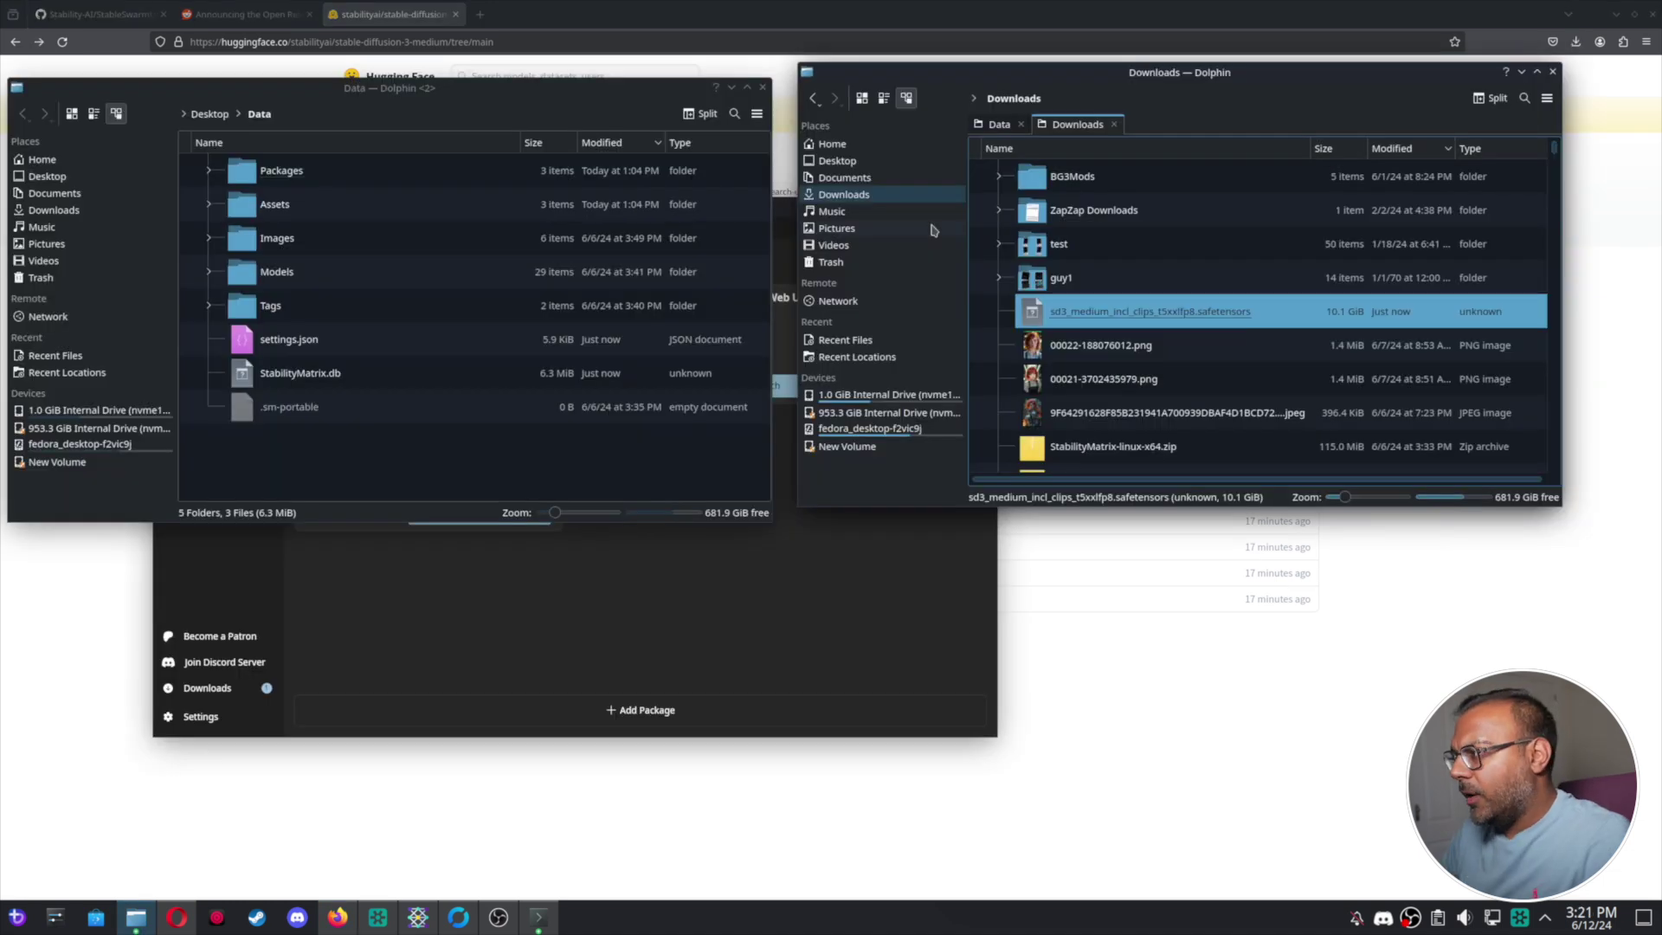
{"action": "mouse_move", "coordinate": [449, 85]}
{"action": "left_mouse_down"}
{"action": "mouse_move", "coordinate": [460, 65]}
{"action": "mouse_move", "coordinate": [460, 84]}
{"action": "left_mouse_up"}
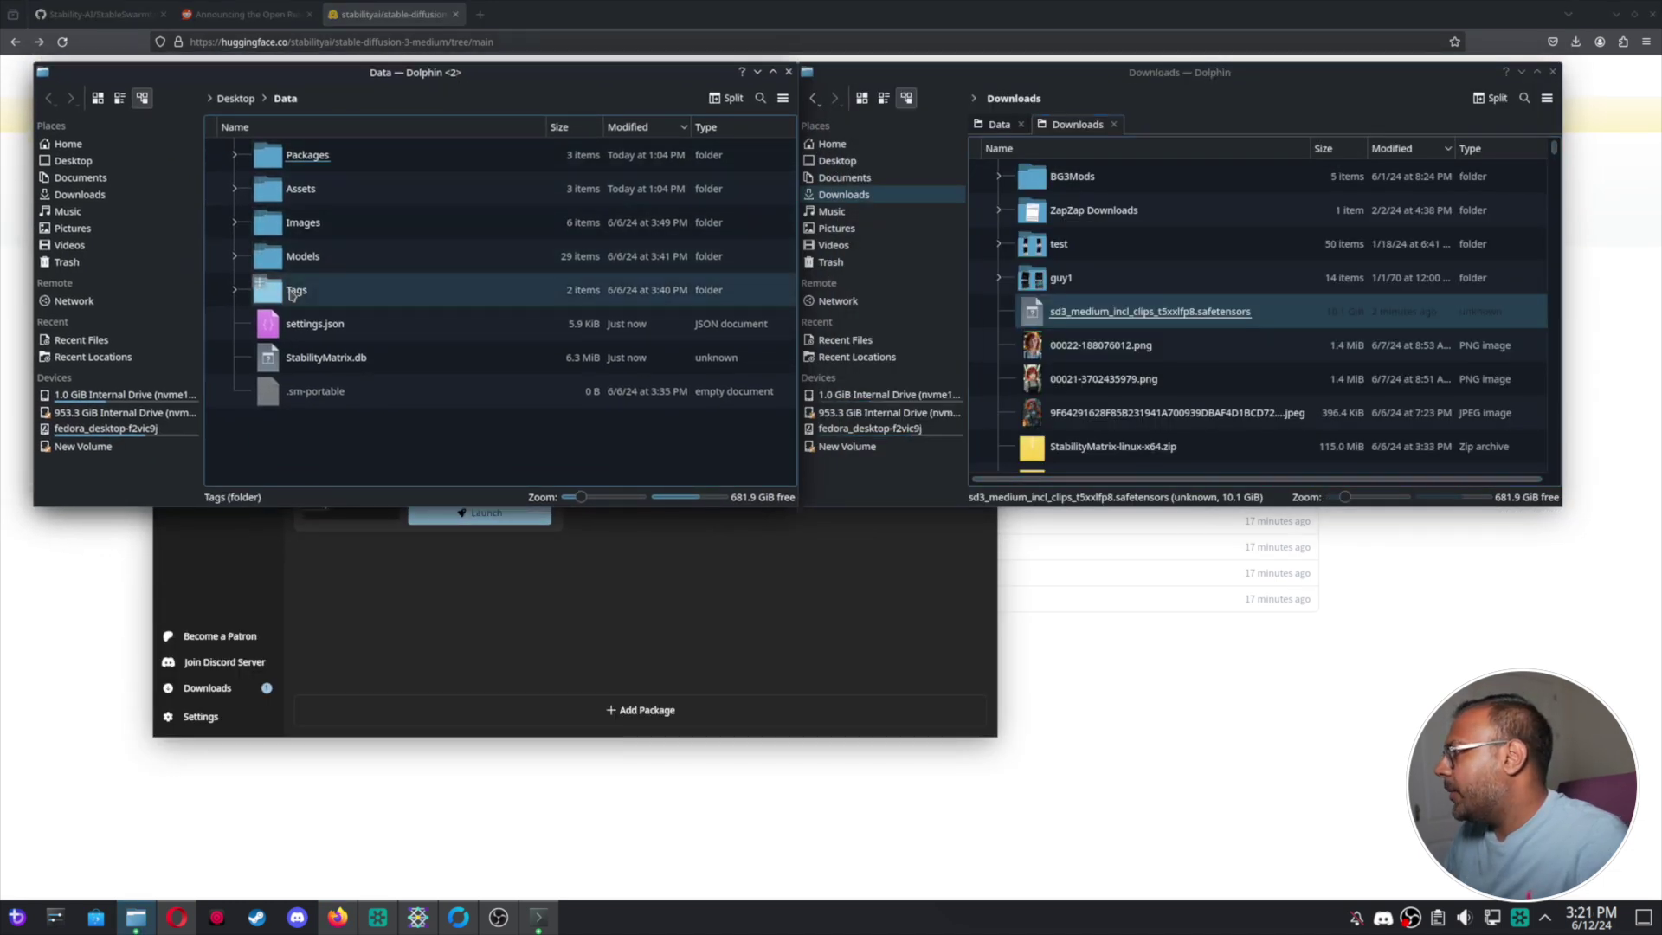
Move sd3_medium_incl_clips_t5xxlfp8.safetensors from Downloads into Data/Models/StableDiffusion.
{"action": "double_click", "coordinate": [360, 258]}
{"action": "key", "text": "BackSpace"}
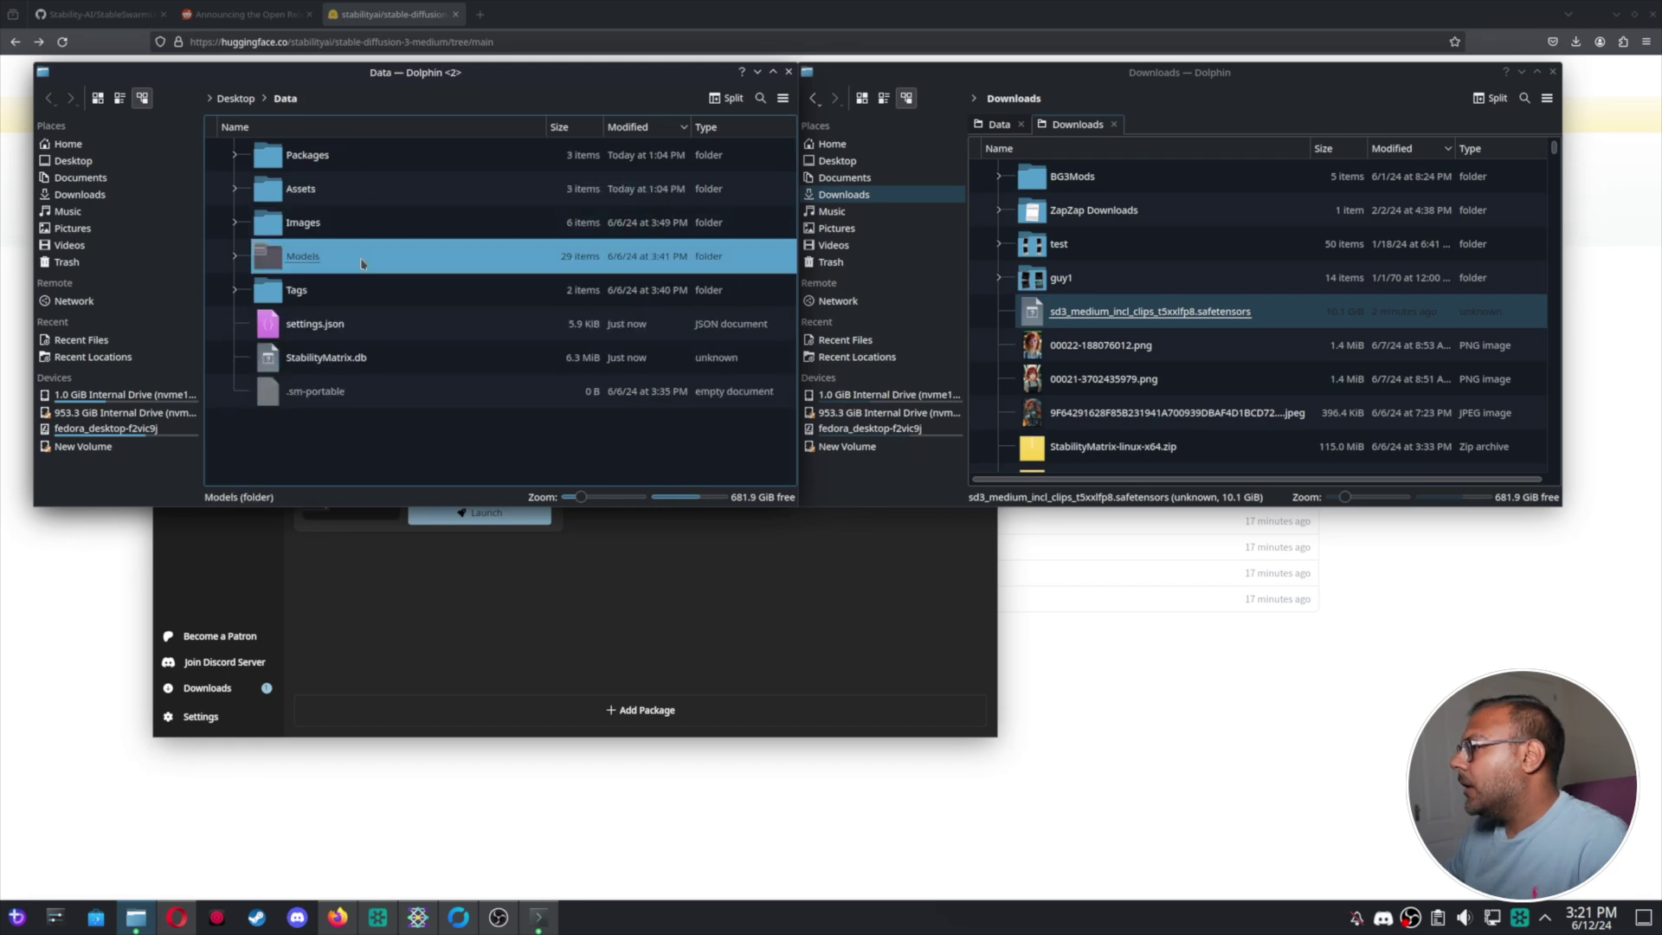
{"action": "double_click", "coordinate": [358, 256]}
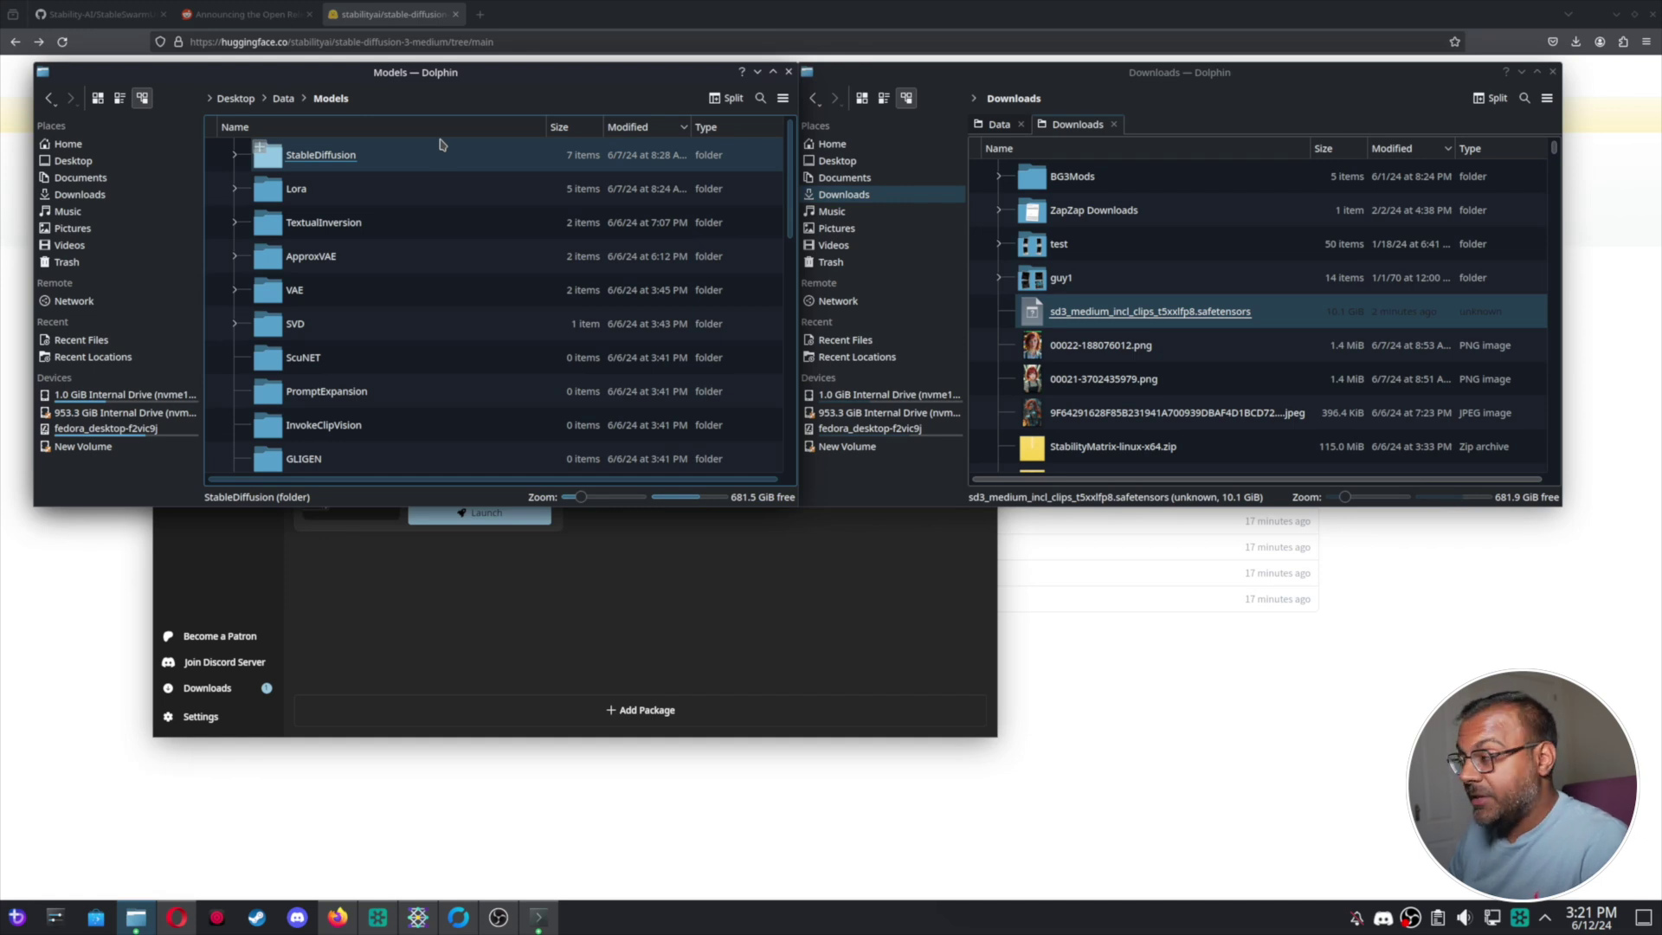
{"action": "left_click", "coordinate": [442, 145]}
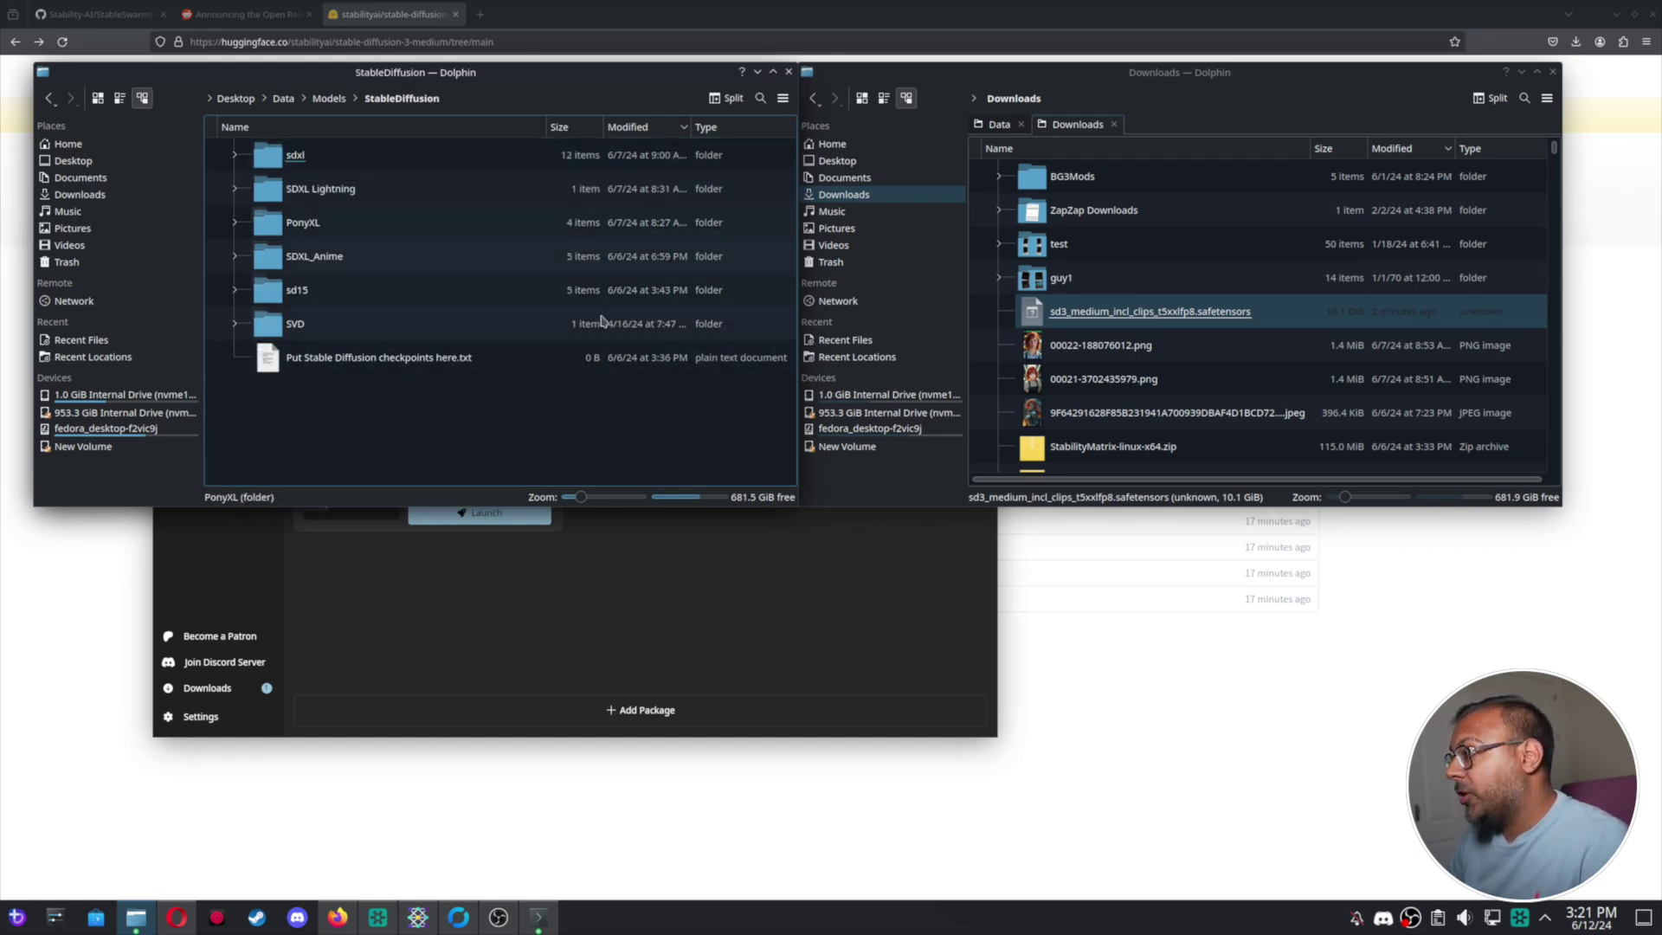
{"action": "left_click_drag", "start_coordinate": [1134, 302], "coordinate": [415, 401]}
{"action": "left_click", "coordinate": [439, 404]}
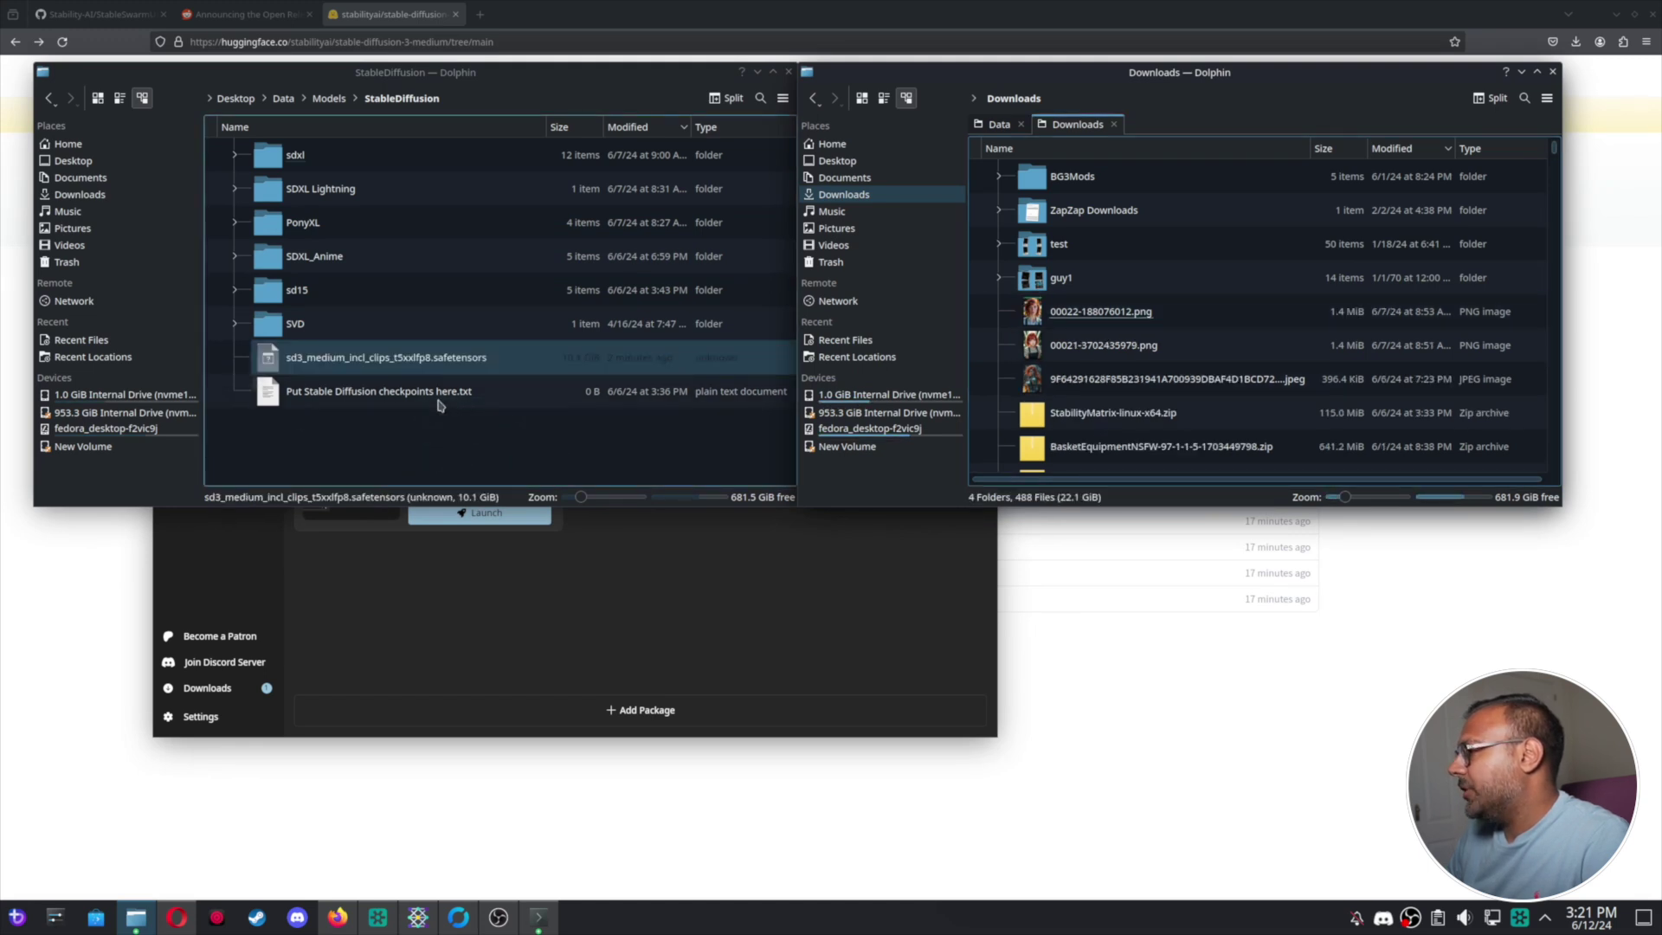
{"action": "left_click", "coordinate": [732, 598]}
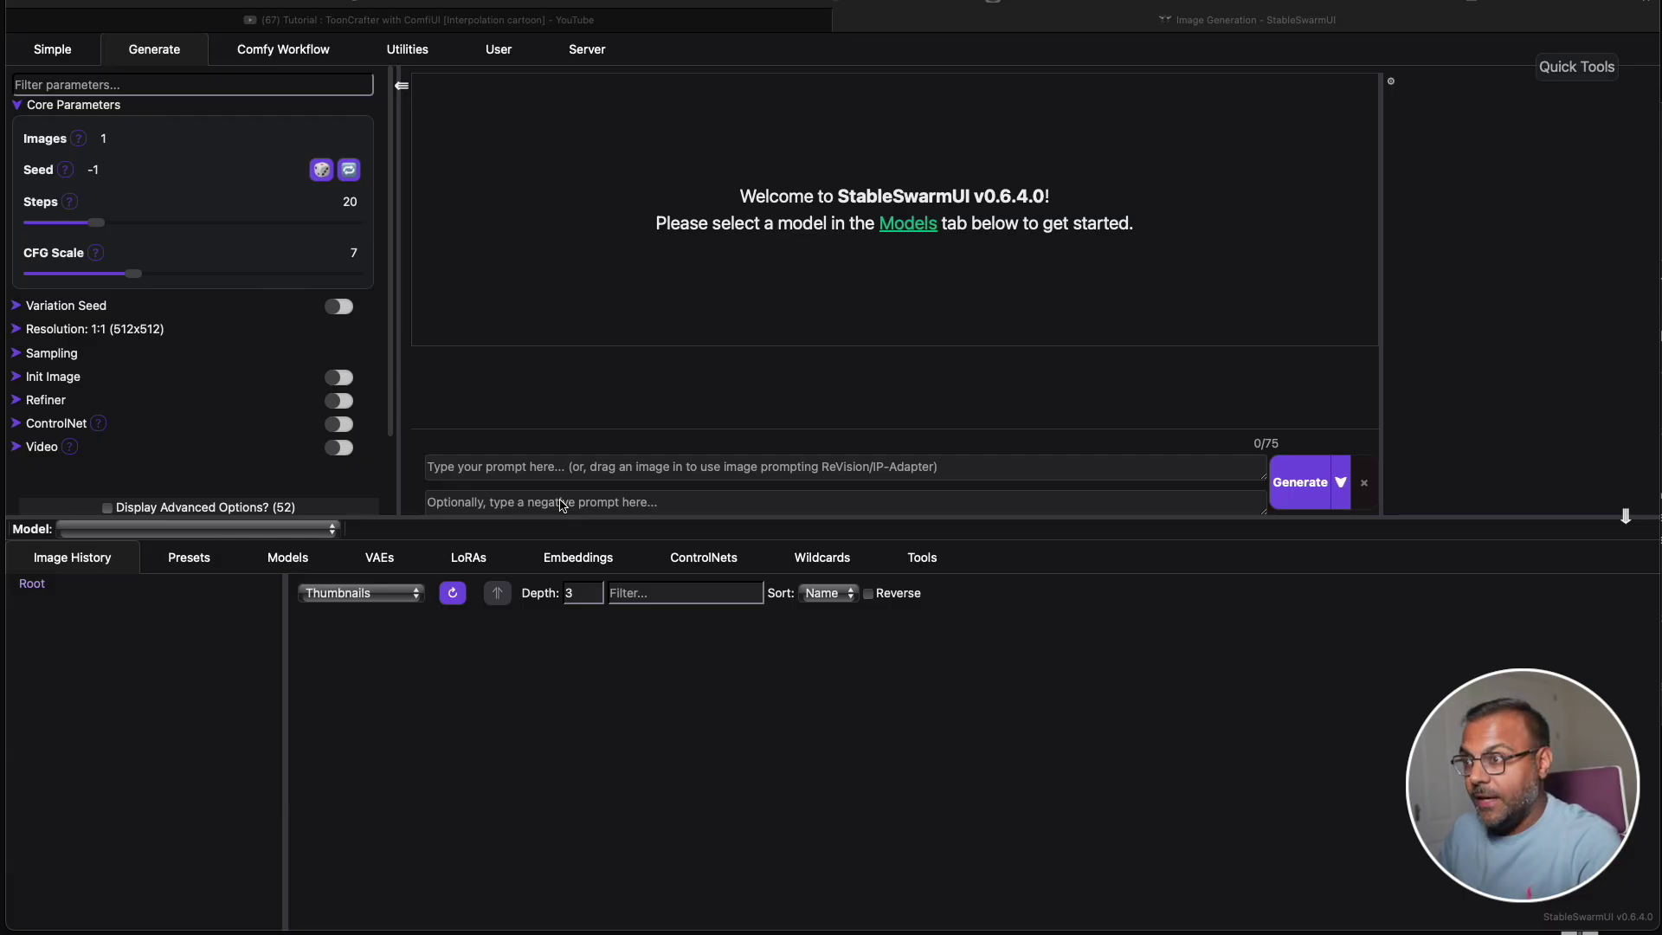
Select the sd3_medium_incl_clips_t5xxlfp8 model card, switching resolution to 1024x1024.
{"action": "left_click", "coordinate": [290, 563]}
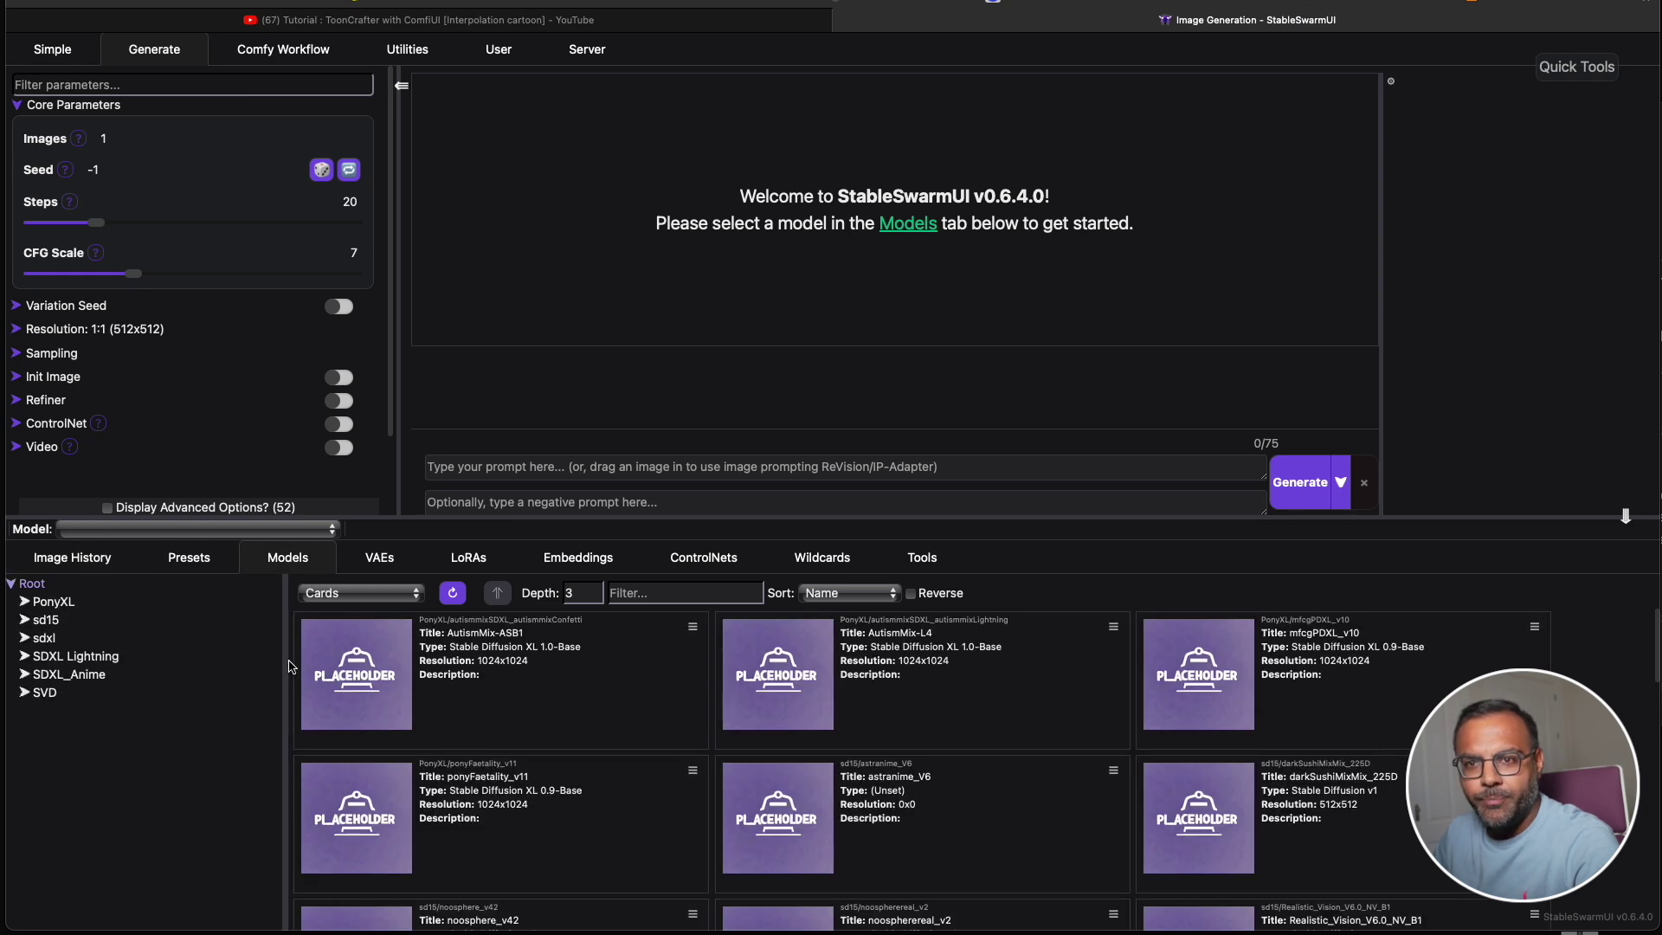
{"action": "scroll", "coordinate": [545, 769], "scroll_direction": "down", "scroll_amount": 1}
{"action": "scroll", "coordinate": [545, 768], "scroll_direction": "down", "scroll_amount": 2}
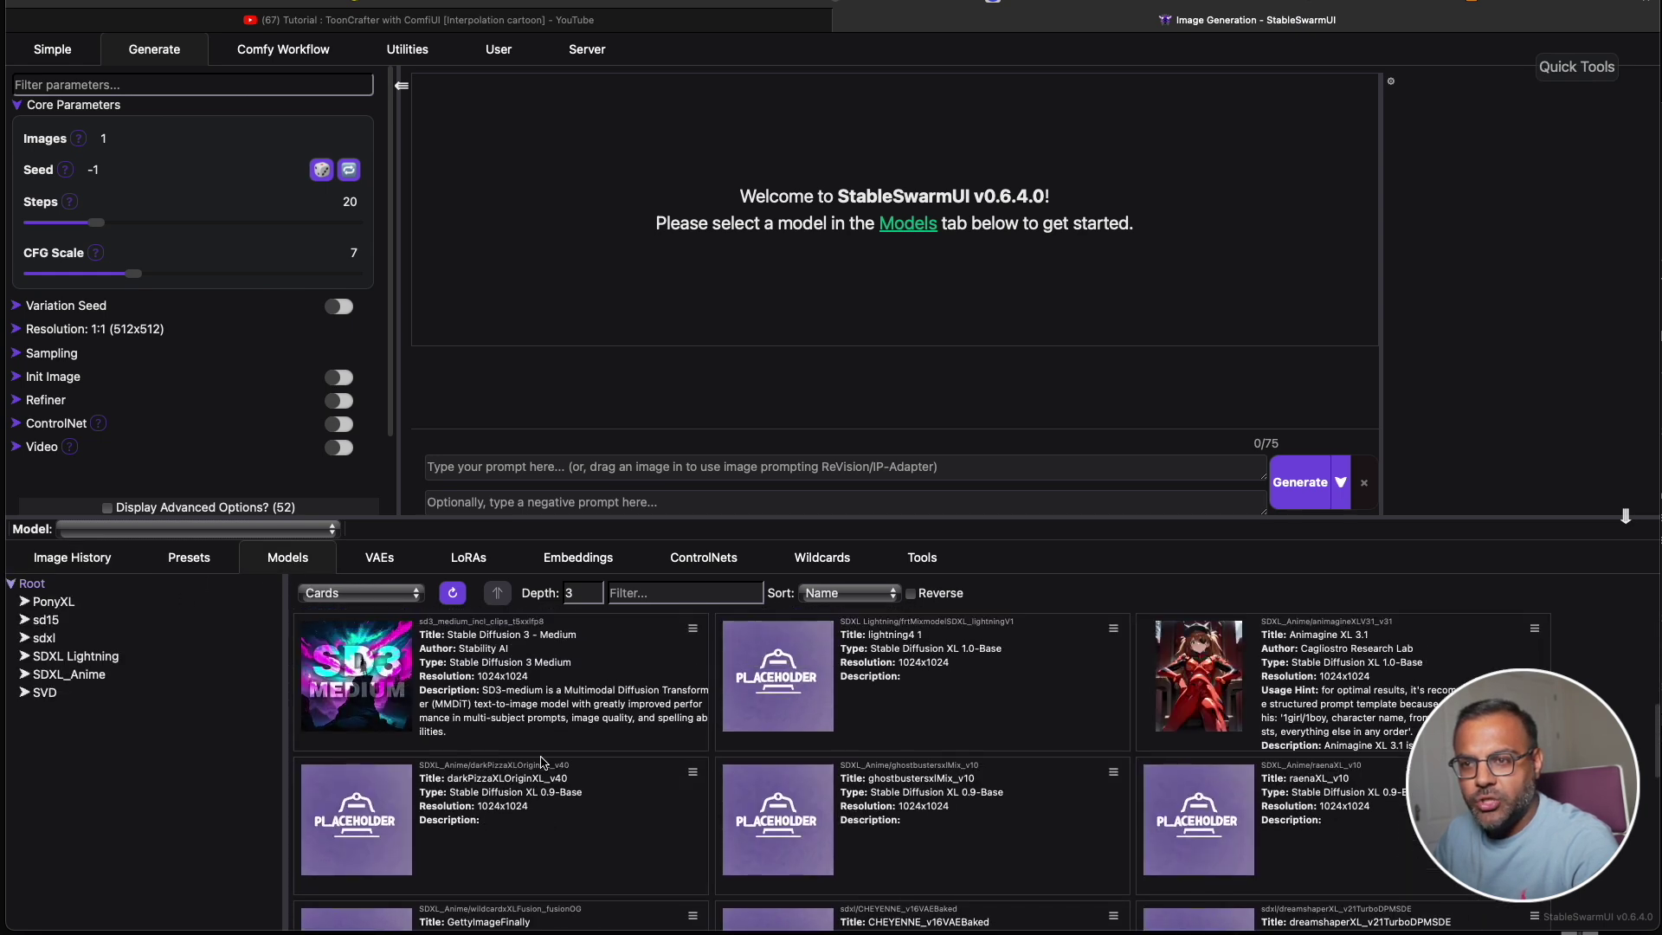
{"action": "scroll", "coordinate": [542, 762], "scroll_direction": "down", "scroll_amount": 1}
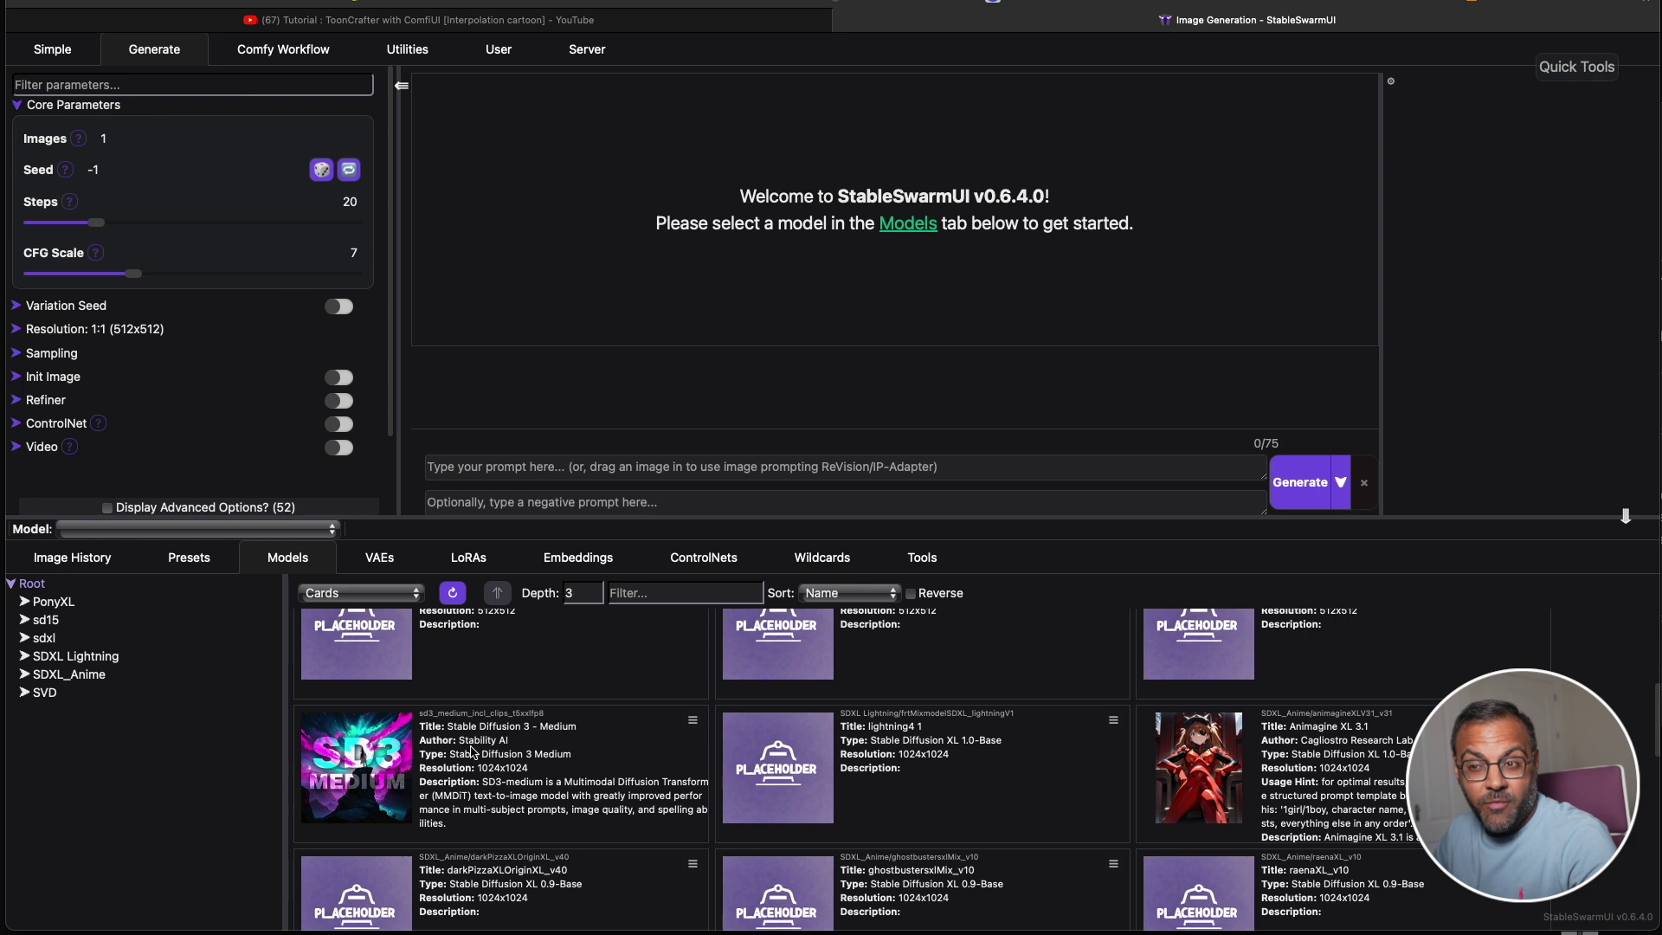
{"action": "left_click", "coordinate": [382, 761]}
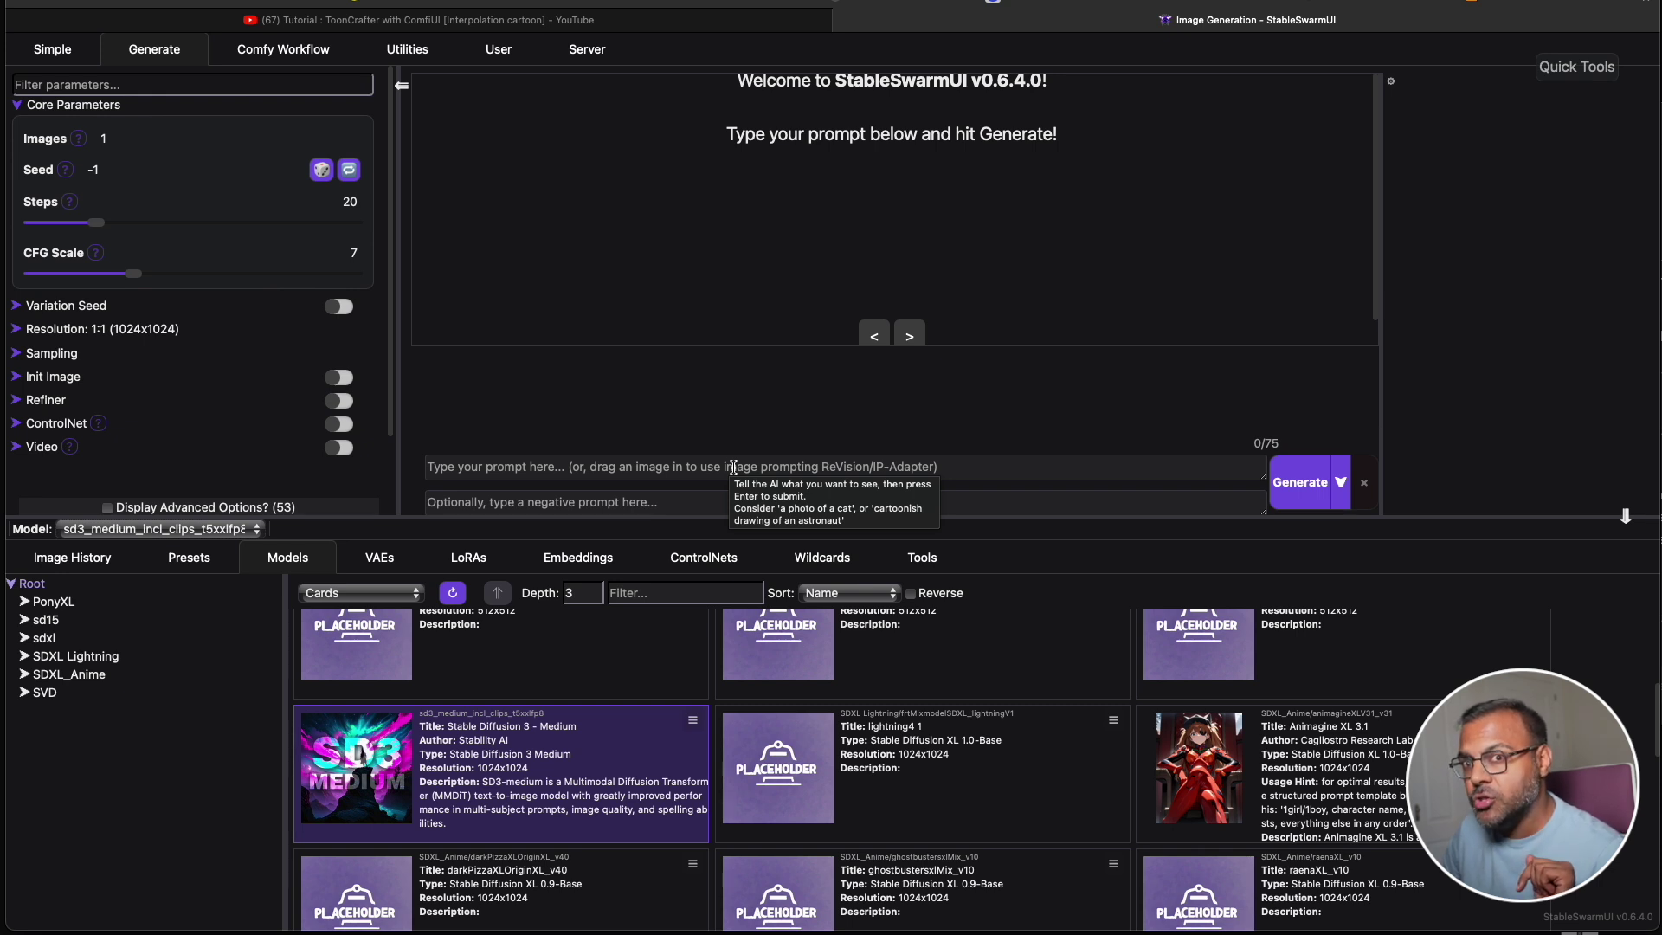
Paste the pink-and-gold-hair face-painting portrait prompt and generate the image.
{"action": "left_click", "coordinate": [621, 477]}
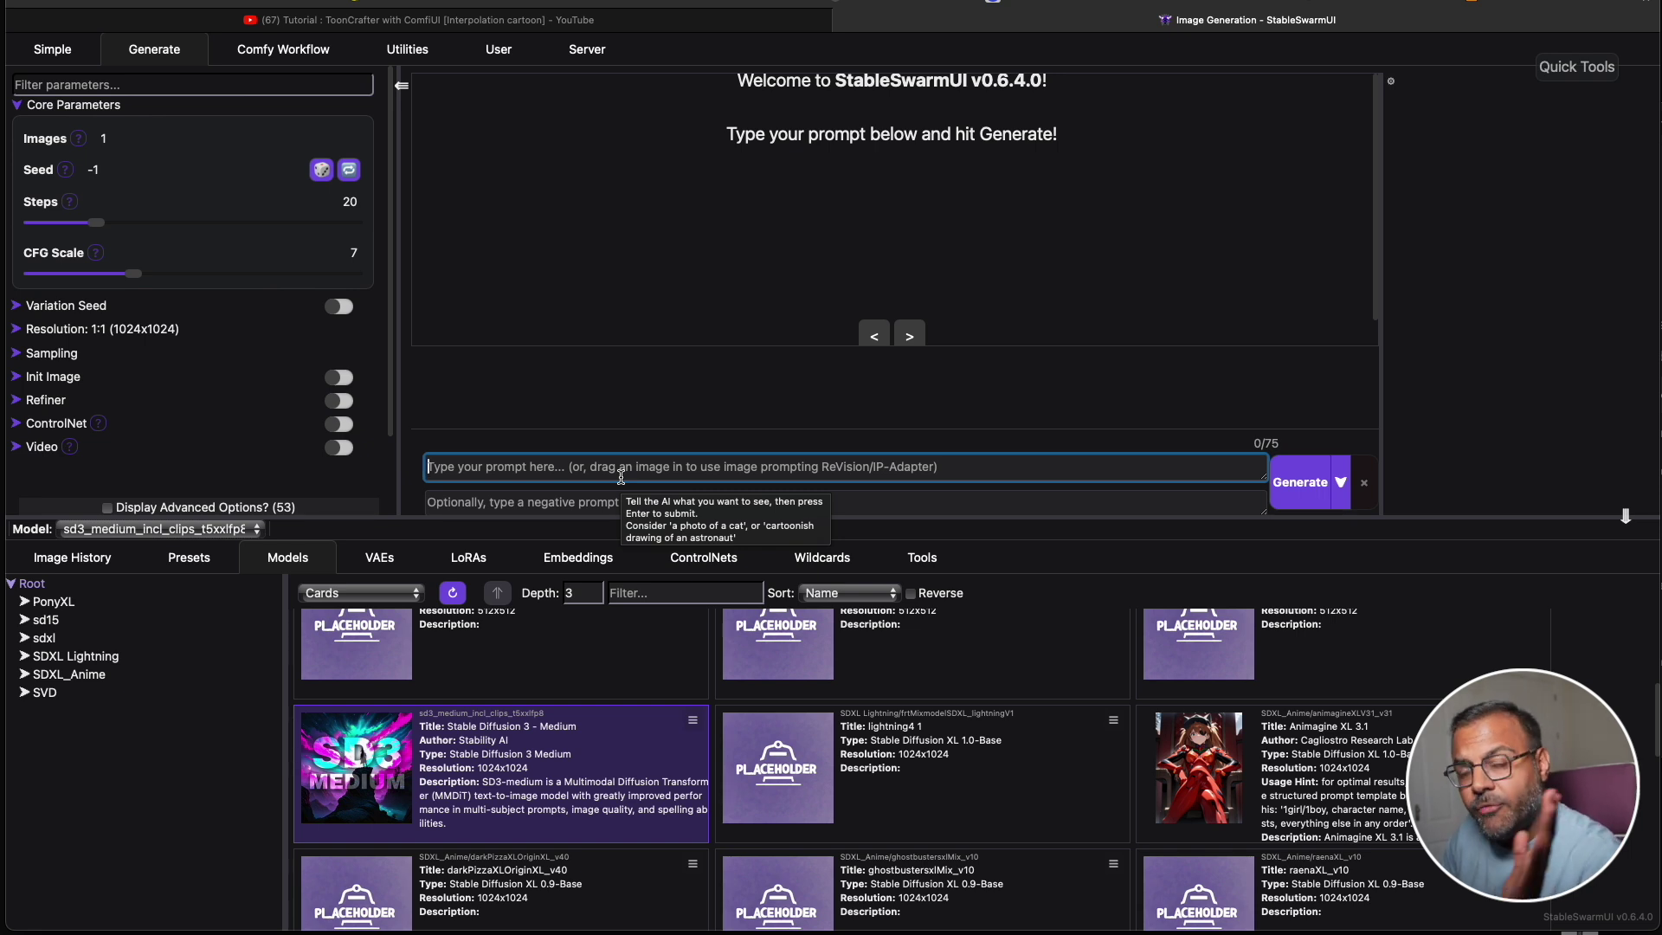
{"action": "type", "text": "A woman with her pink and gold hair and face painting, in the style of ethereal light effects, animated gifs, light amber and azure, photorealistic detail, made of insects, confetti-like dots, blink-and-you-miss-it detail,"}
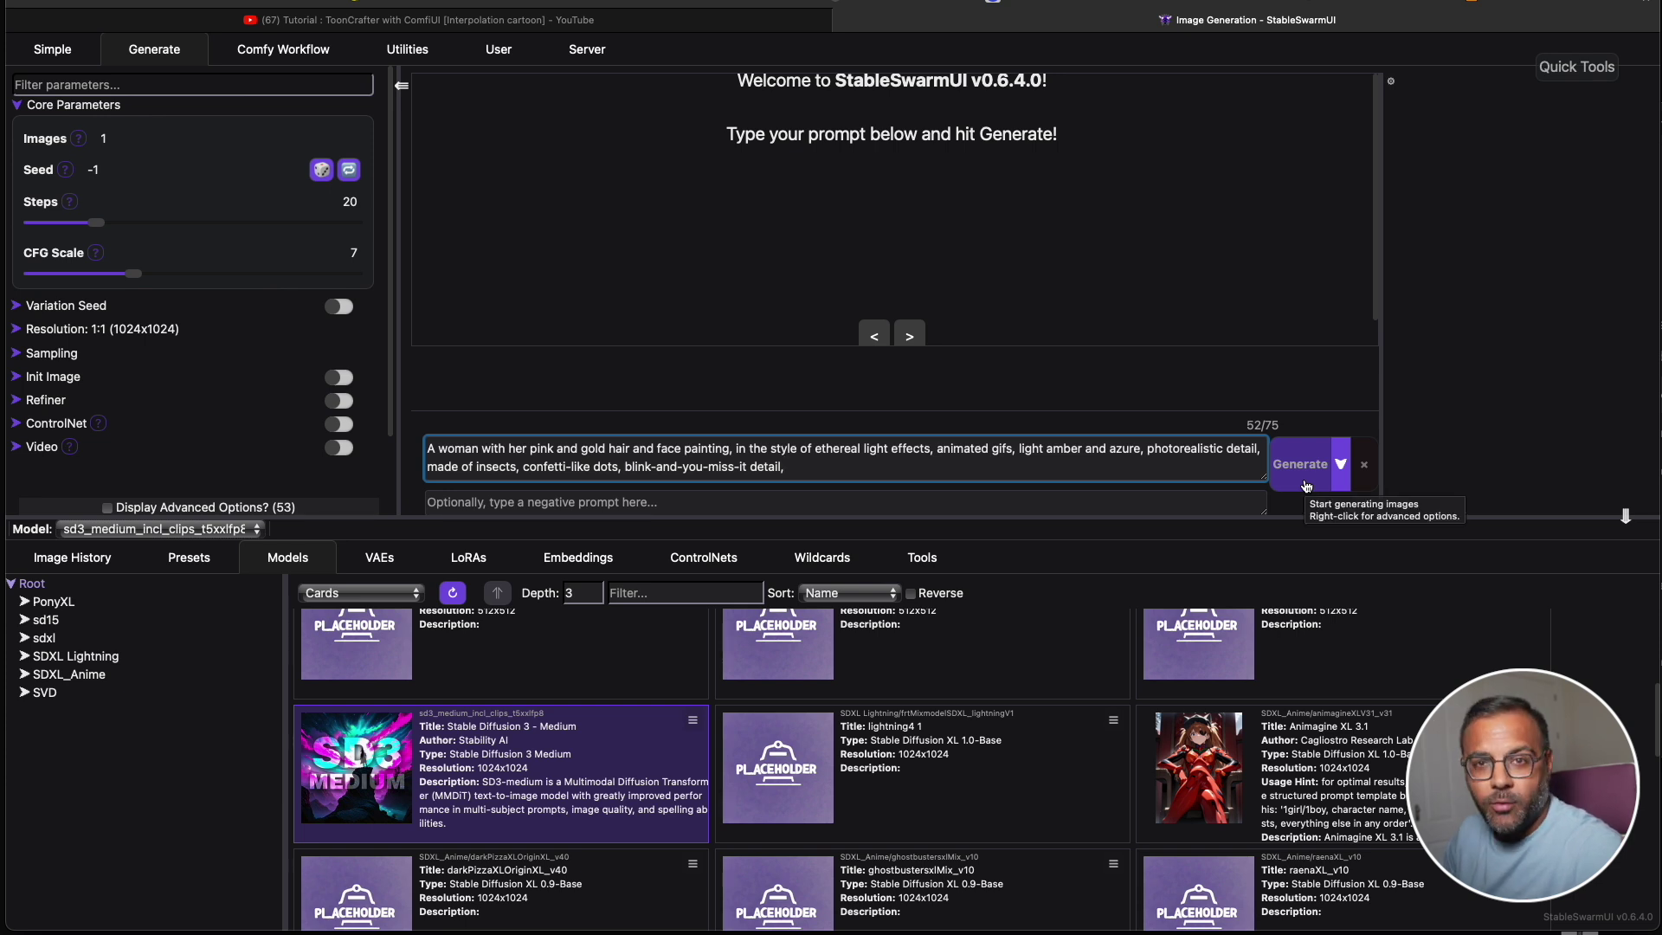
{"action": "left_click", "coordinate": [1306, 483]}
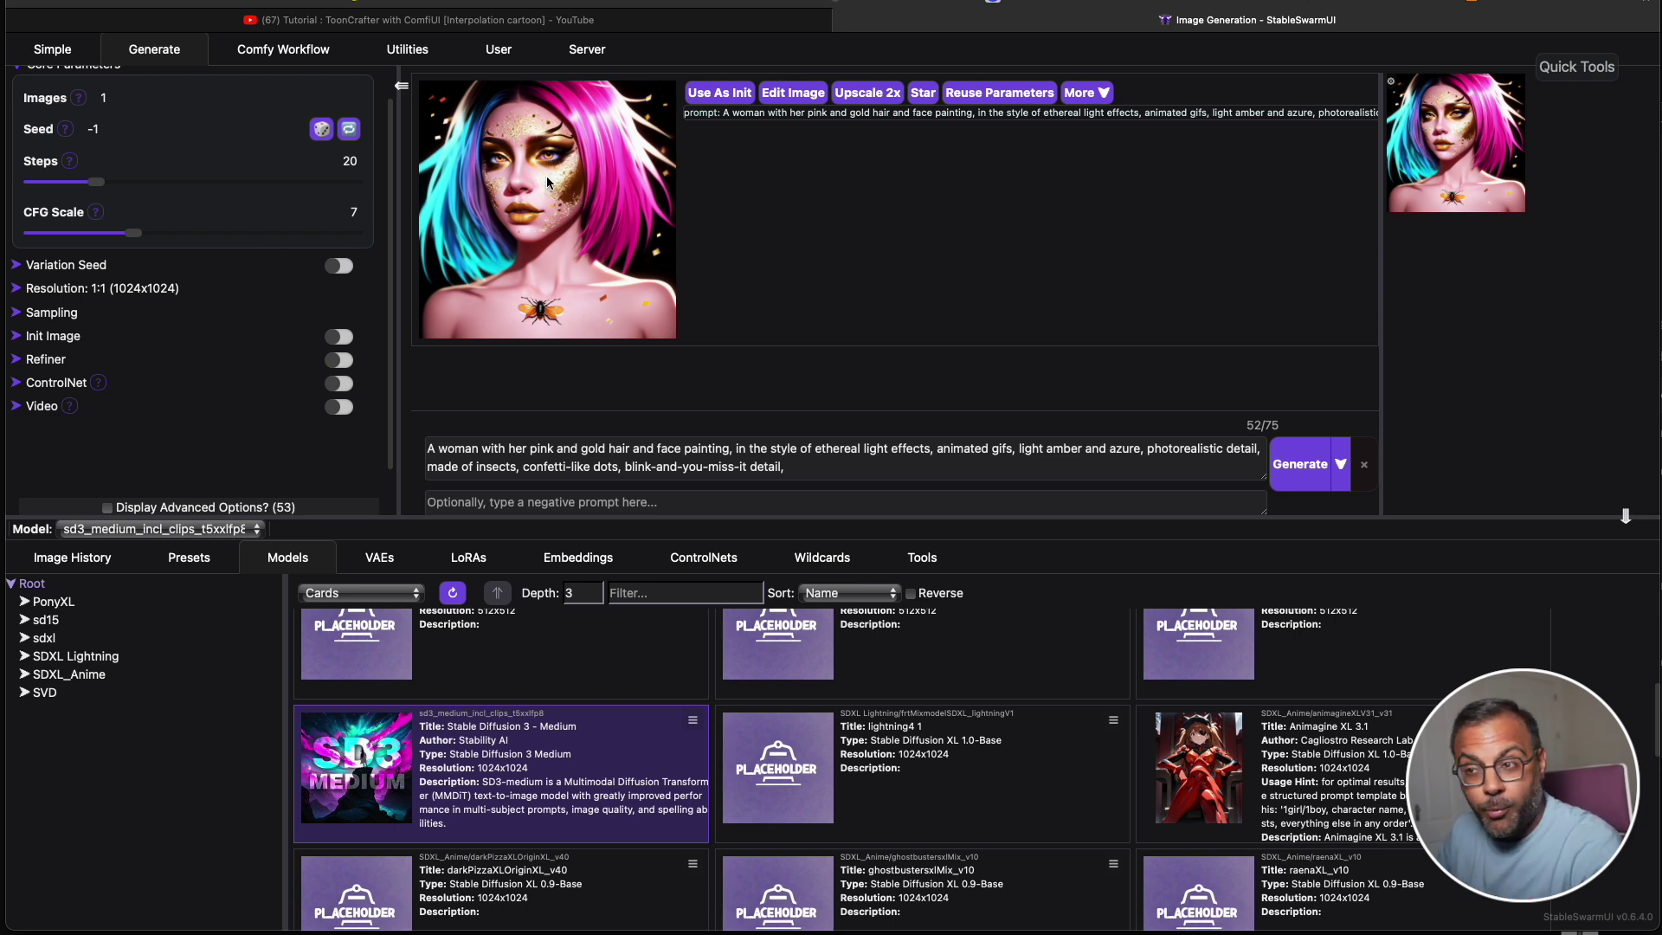
Replace the prompt with the glitter-face portrait prompt and generate it.
{"action": "left_click", "coordinate": [909, 467]}
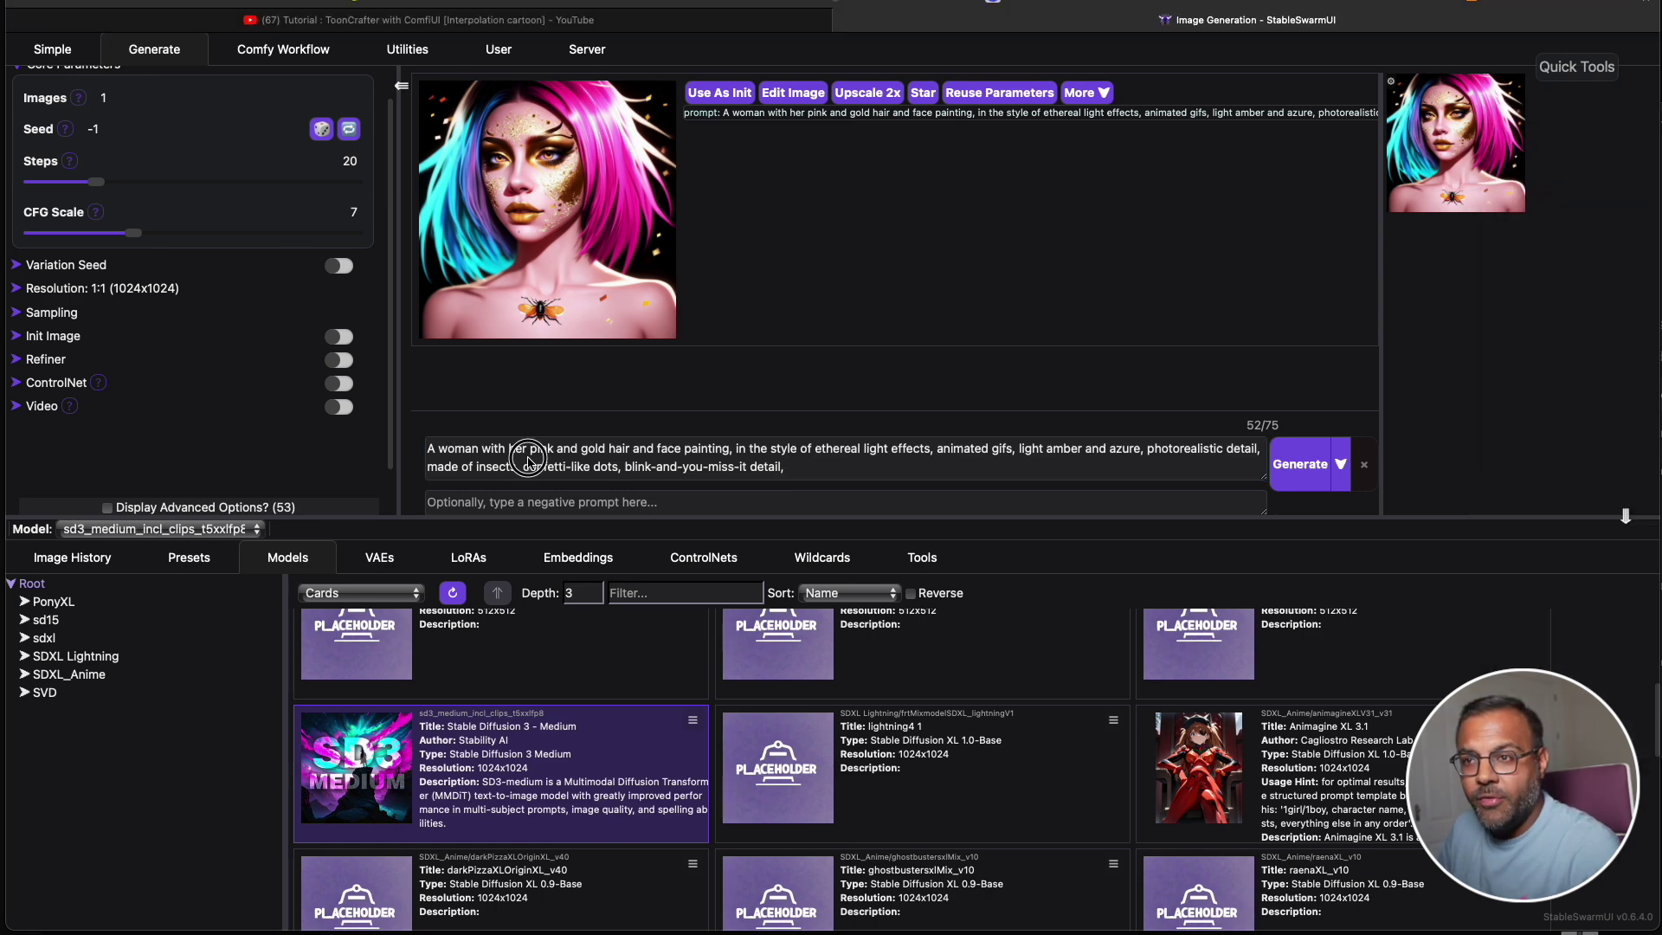
{"action": "key", "text": "super+a"}
{"action": "type", "text": "The young woman's face is covered in glitter and sparkles, in the style of dreamlike fantasy creatures, animated gifs, realistic hyper-detail, light sky-blue and amber, figurative art with a dreamy quality, vibrant, neon colors, photo taken with provia, 8k"}
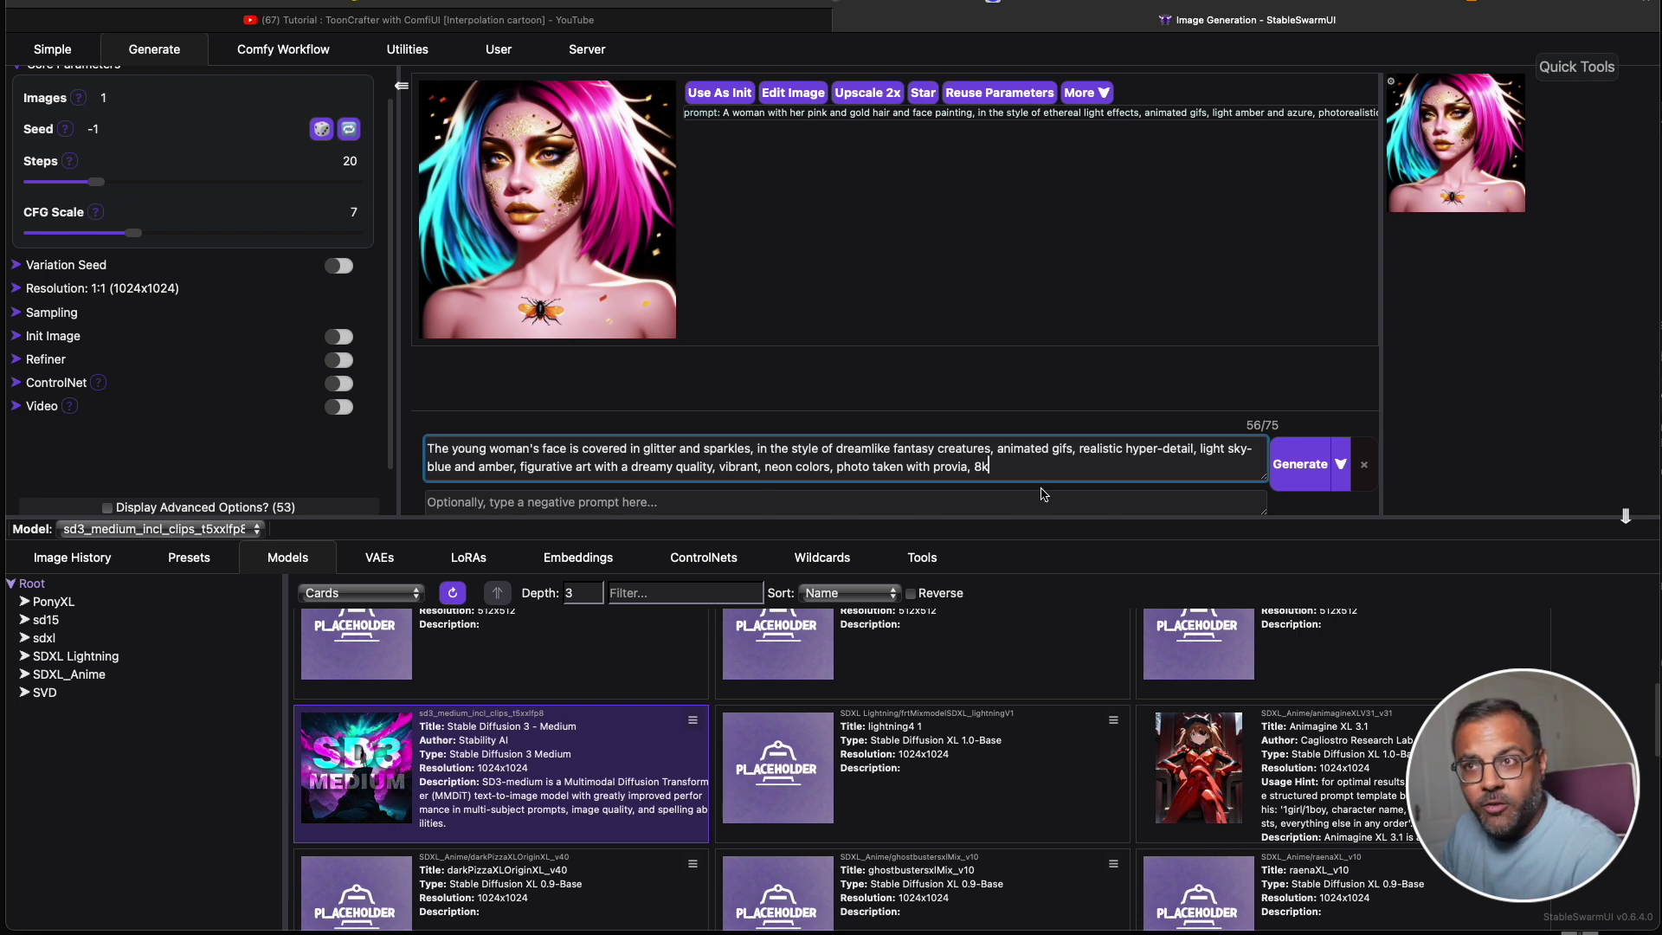
{"action": "left_click", "coordinate": [1299, 464]}
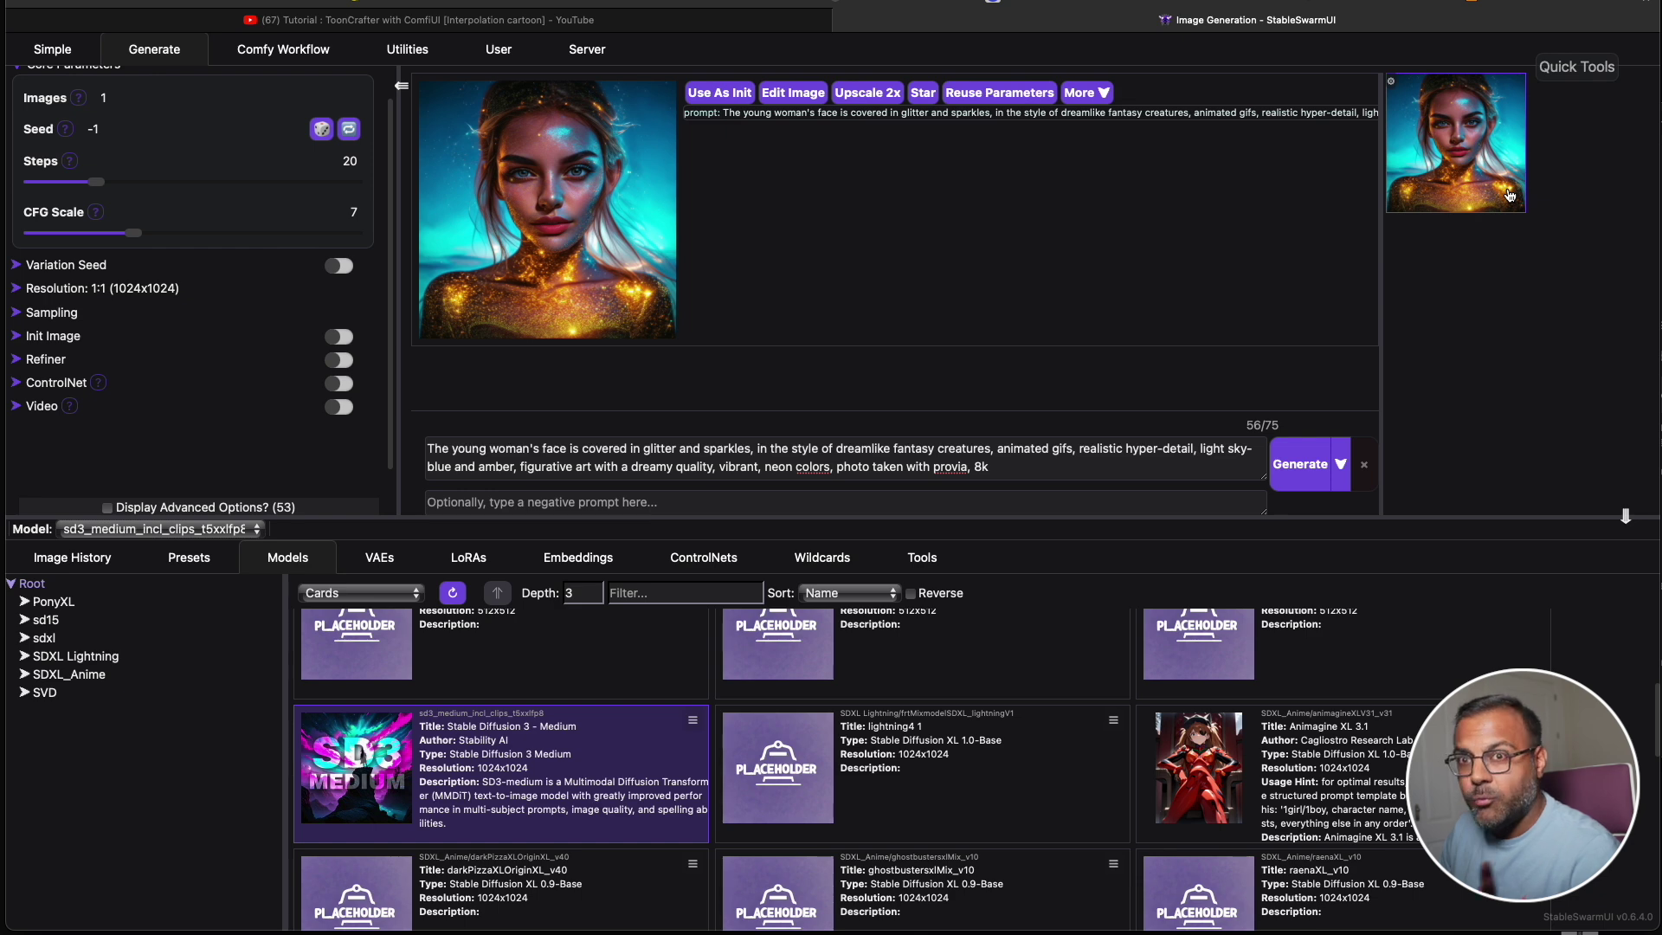
View the glitter portrait full size, then return to the prompt's end to add 'SD3 rocks' sign text.
{"action": "left_click", "coordinate": [637, 246]}
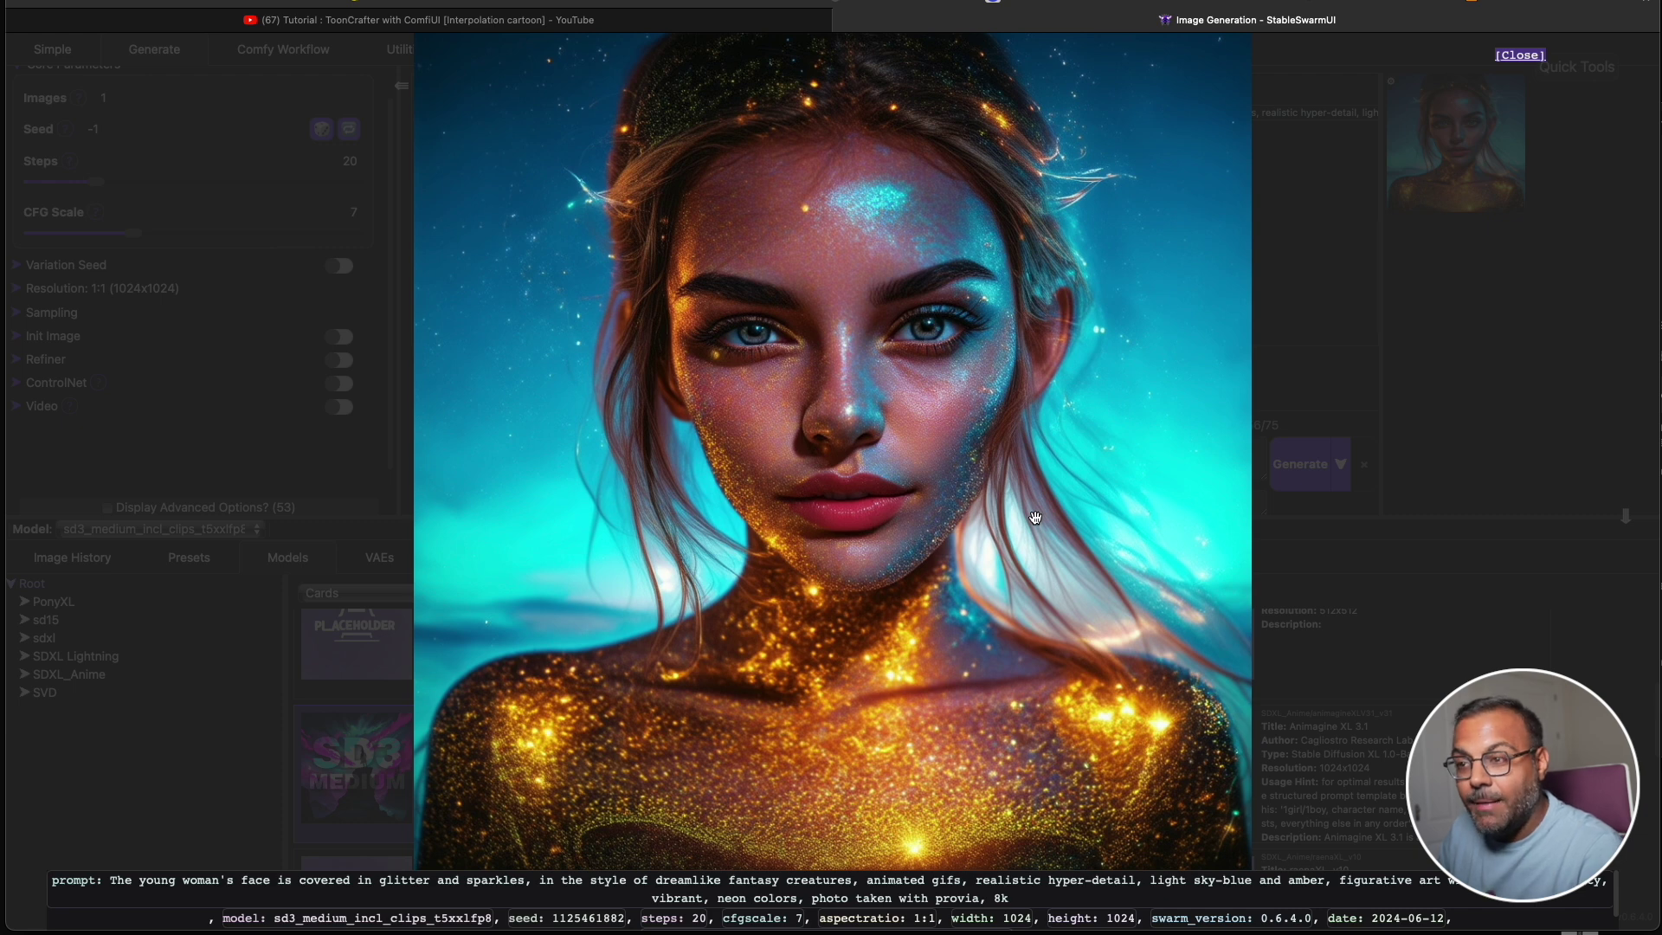
{"action": "left_click", "coordinate": [1371, 357]}
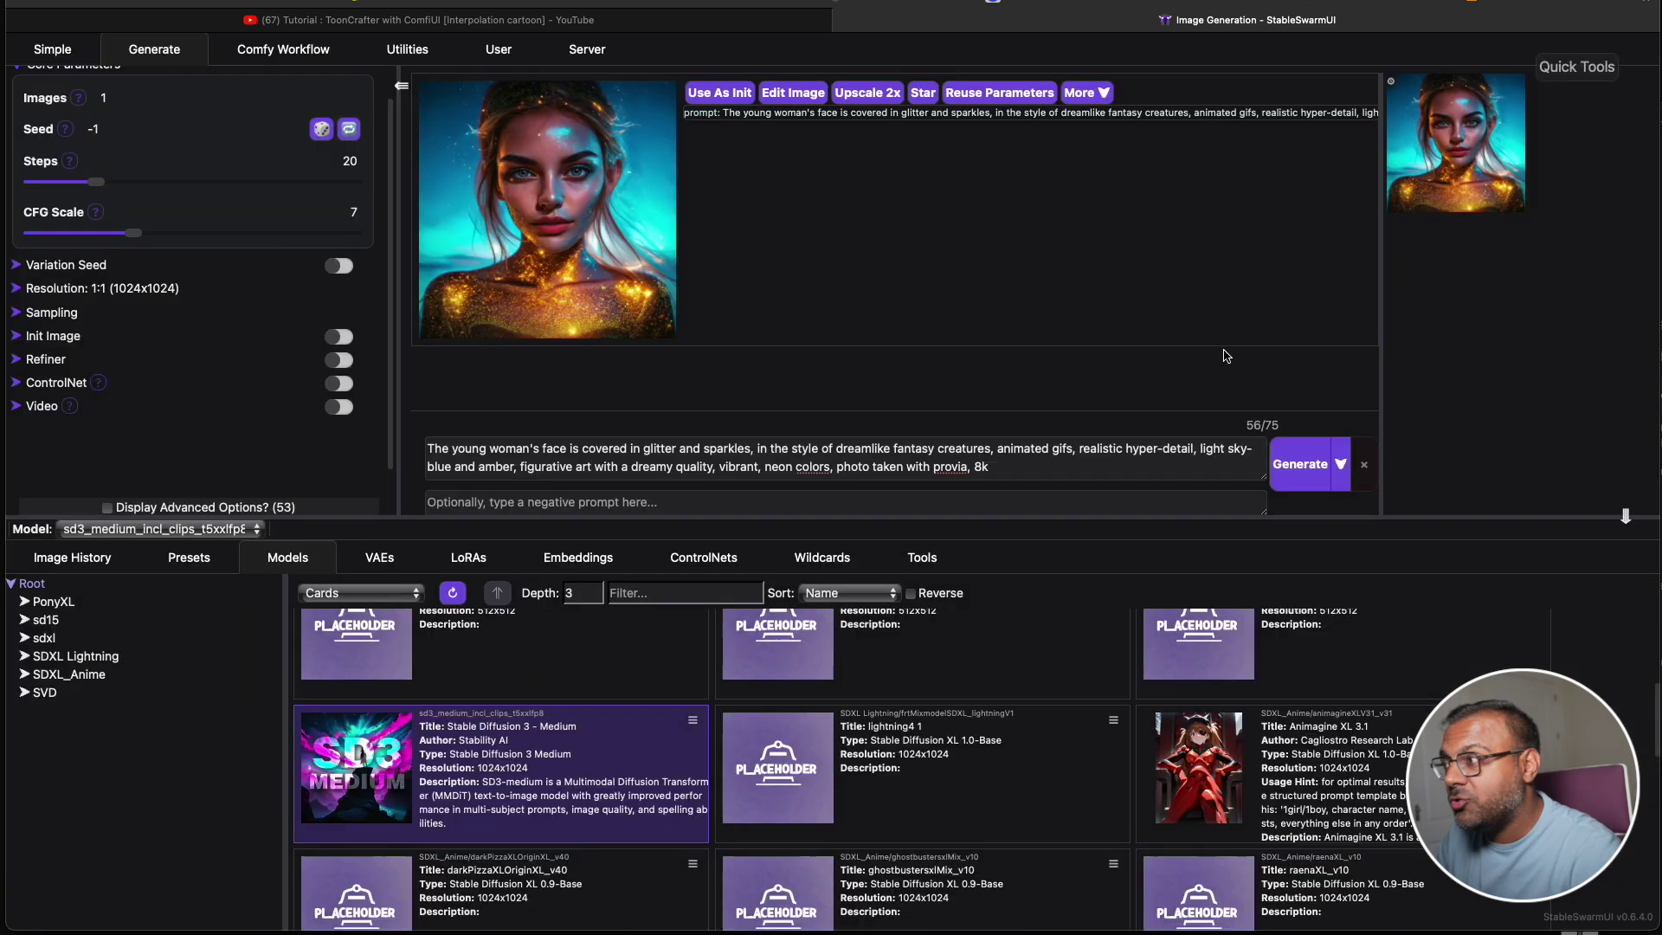
{"action": "left_click", "coordinate": [1041, 473]}
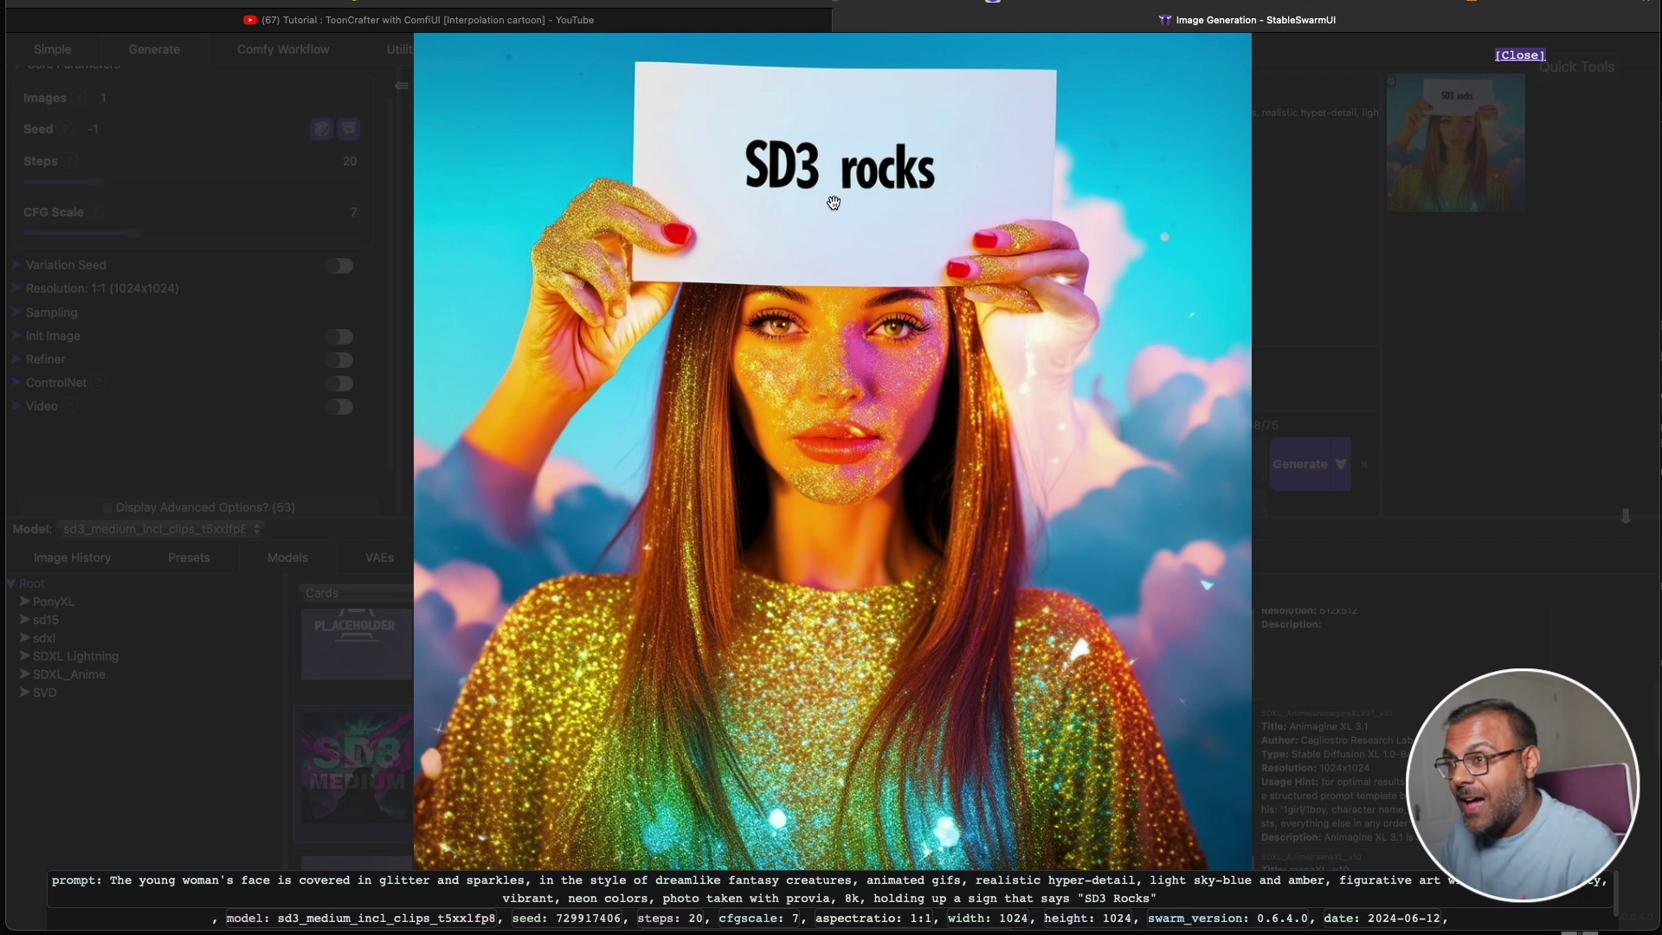
Close the 'SD3 rocks' image, then view the Anubis girl 'like and subscribe' image full size.
{"action": "left_click", "coordinate": [1284, 210]}
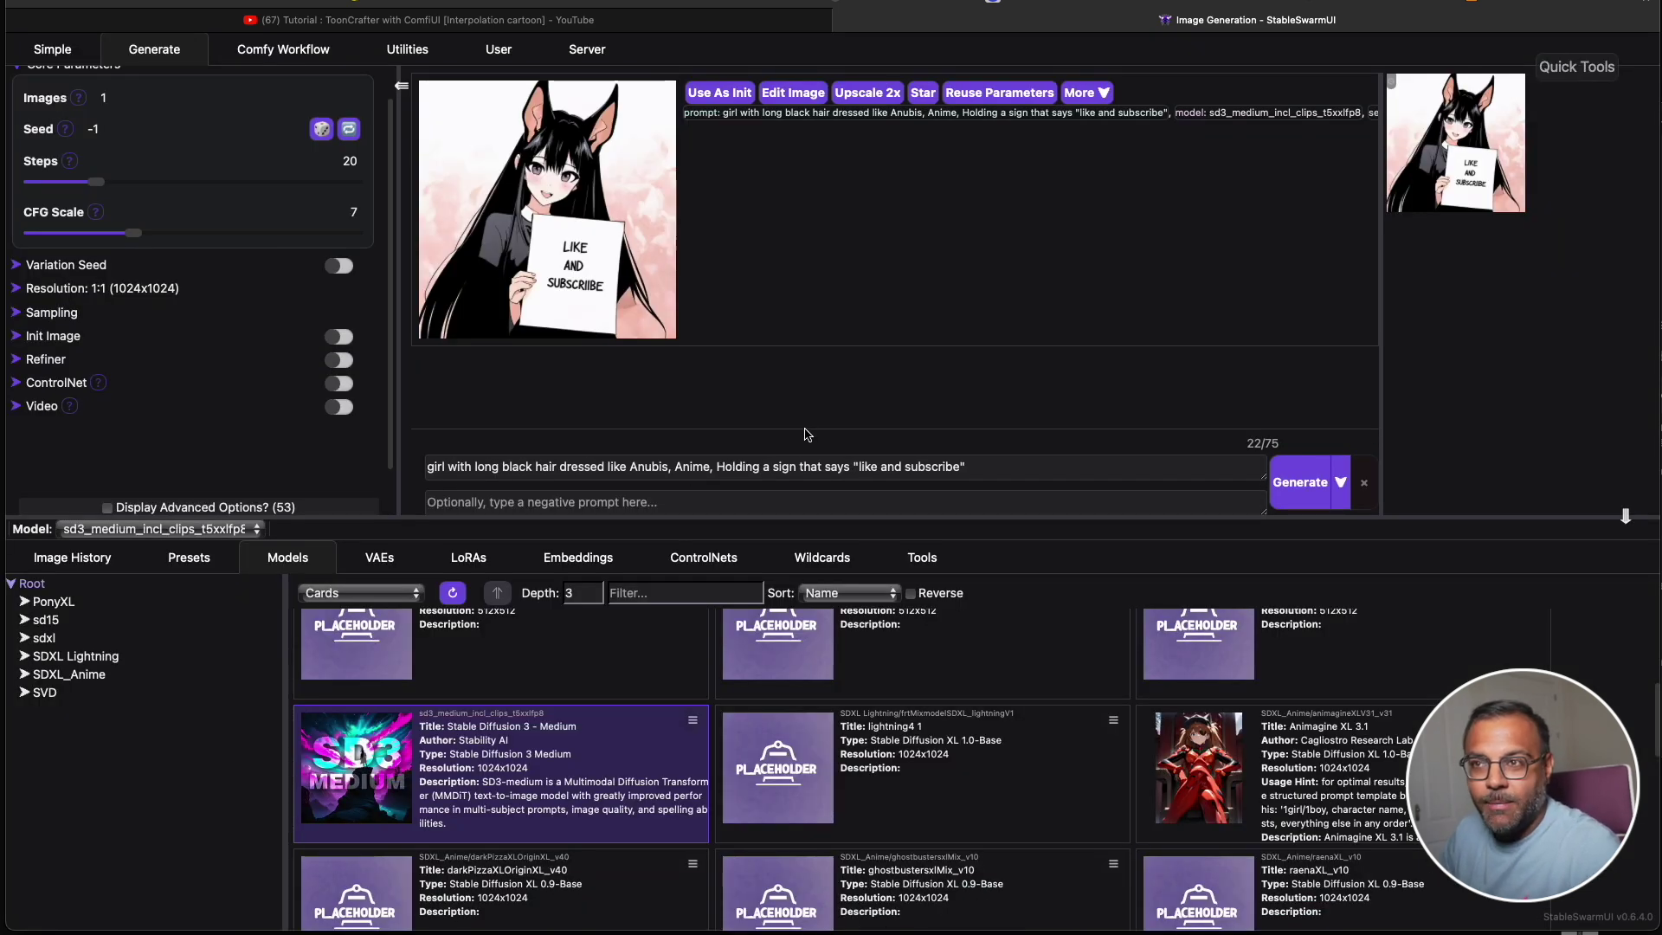
{"action": "left_click", "coordinate": [571, 278]}
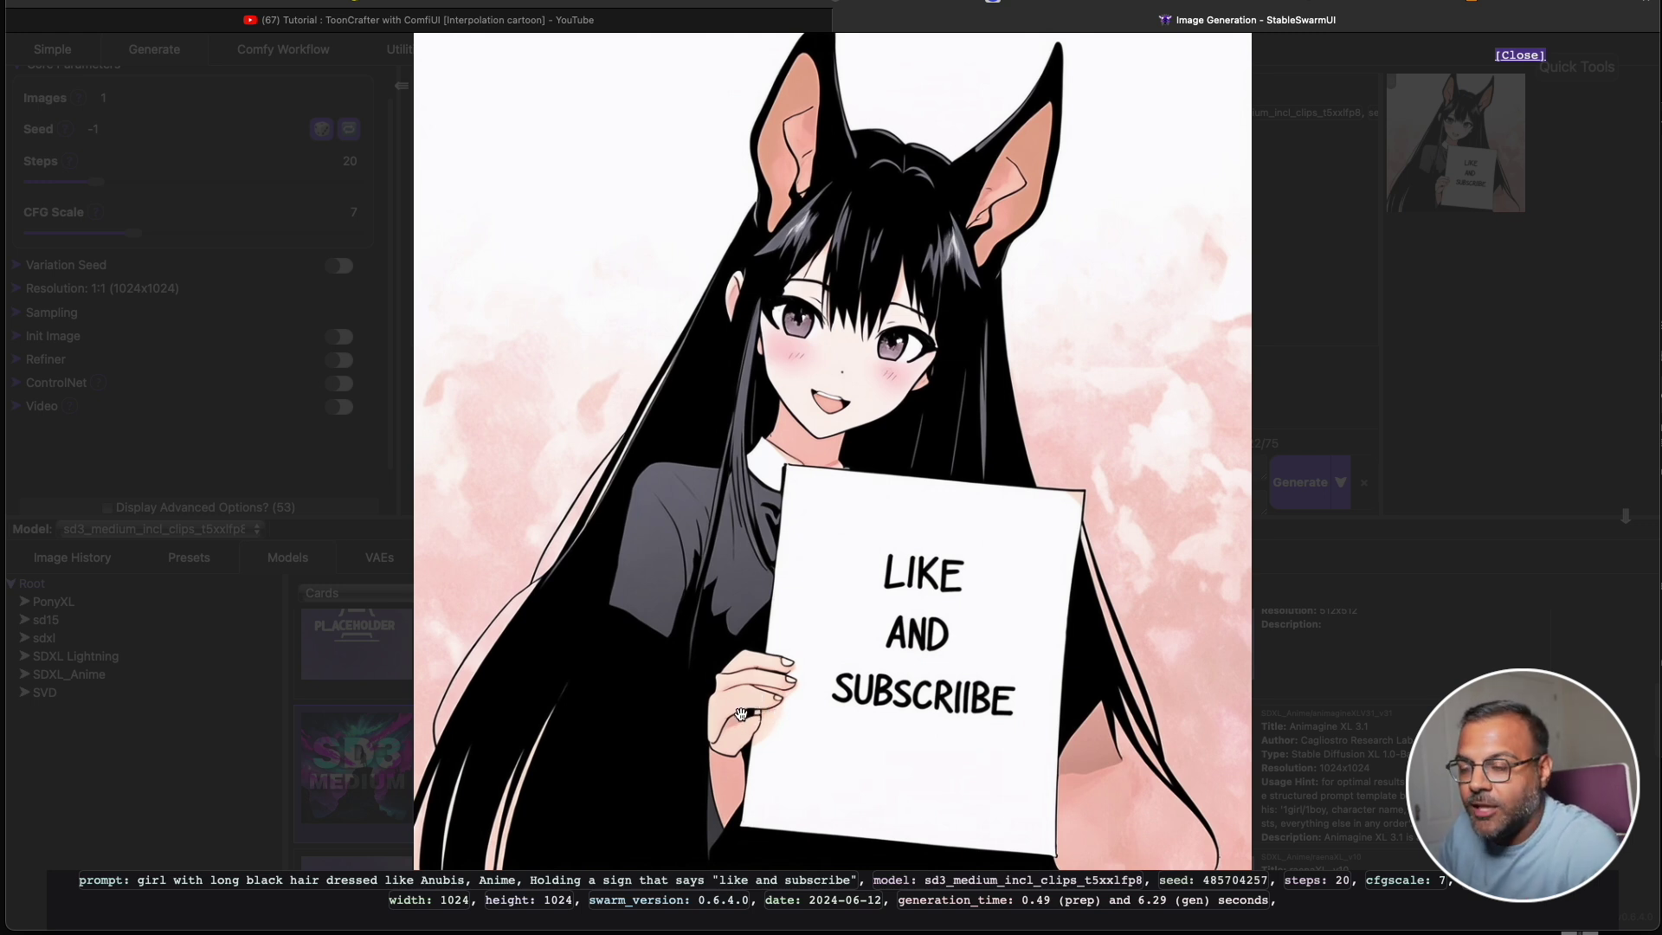
{"action": "left_click", "coordinate": [1385, 428]}
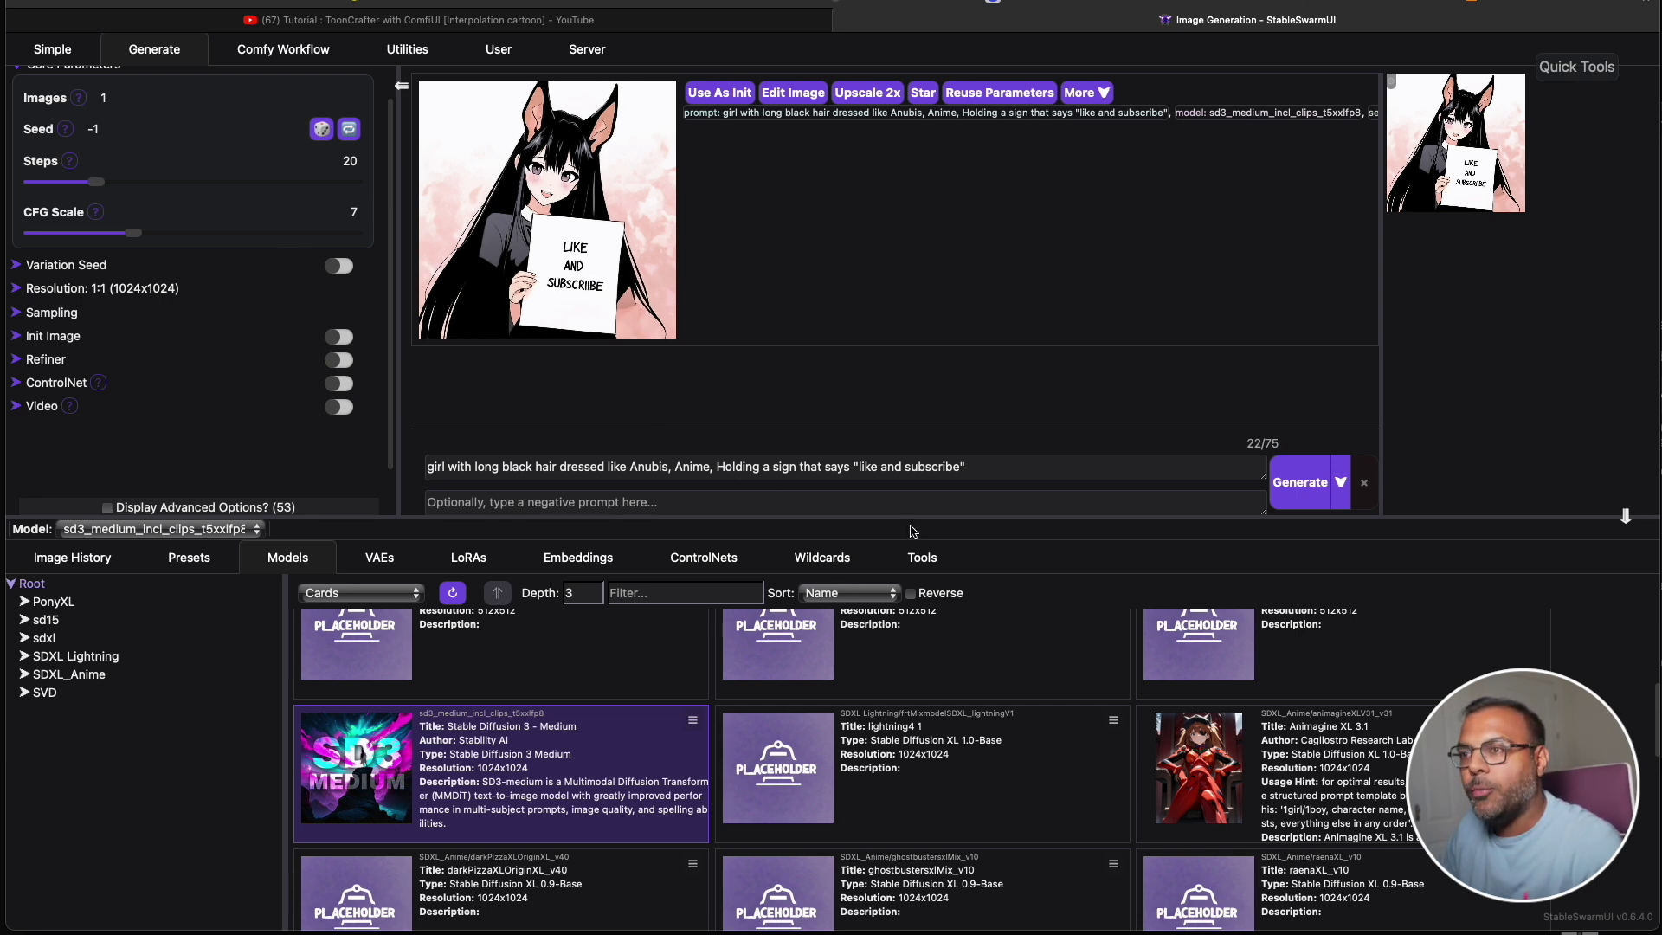
Append 'High Quality, Linear, High Definition, Ultra Detailed' to the prompt, regenerate, and view the result.
{"action": "left_click", "coordinate": [988, 466]}
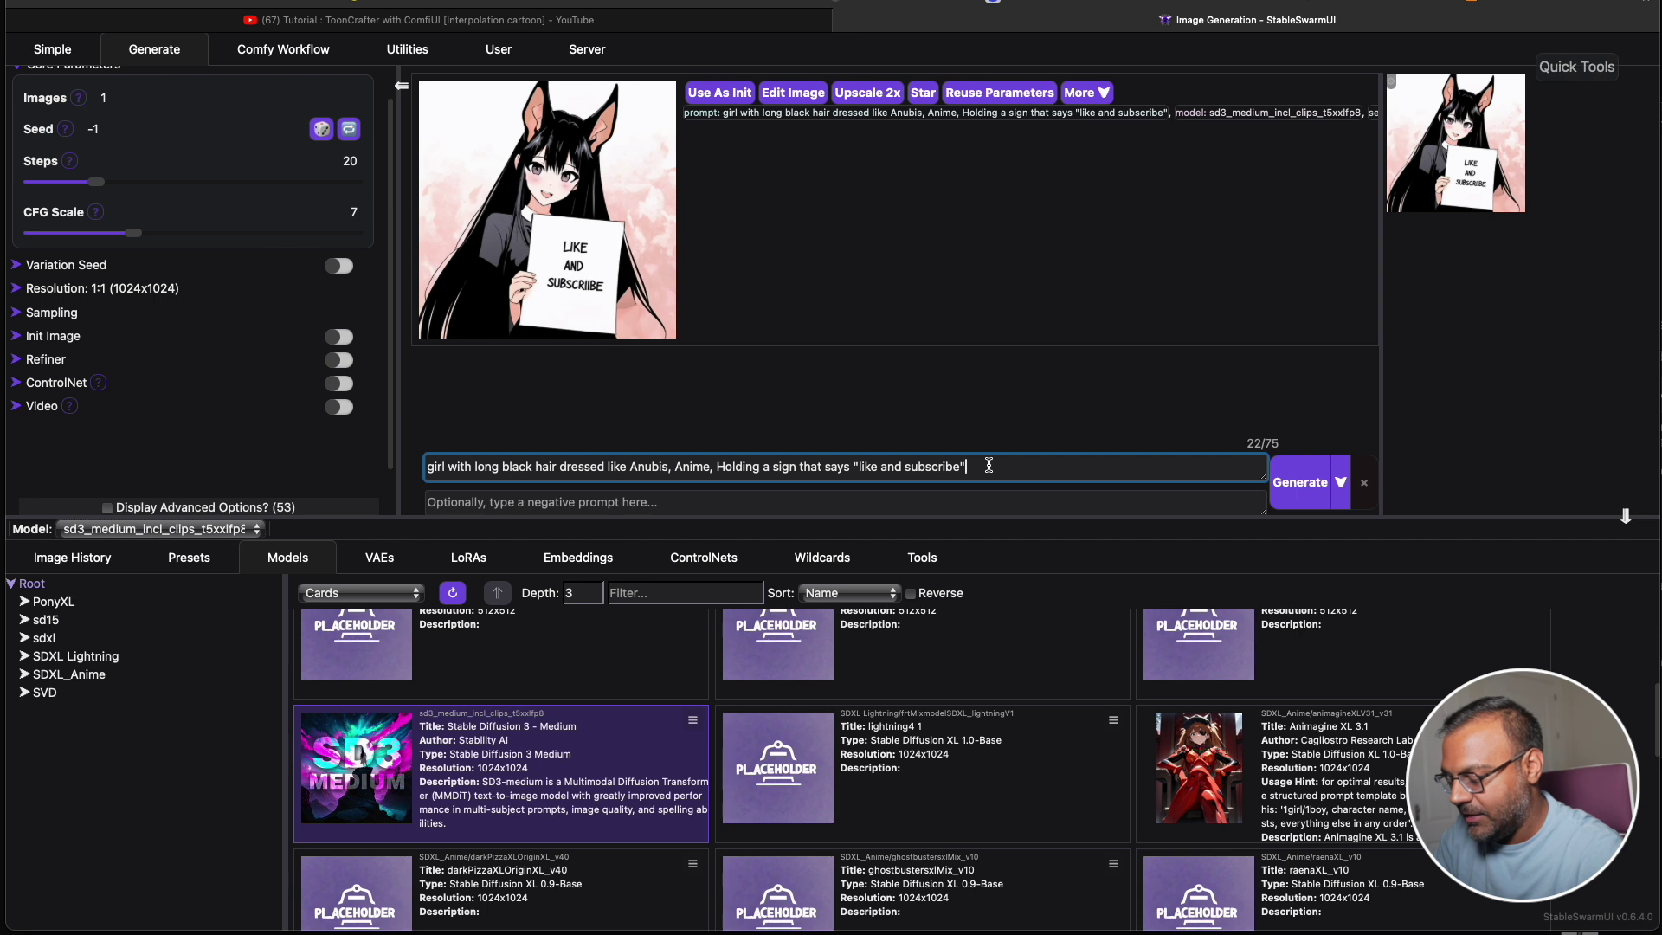
{"action": "type", "text": ","}
{"action": "key", "text": "super+v"}
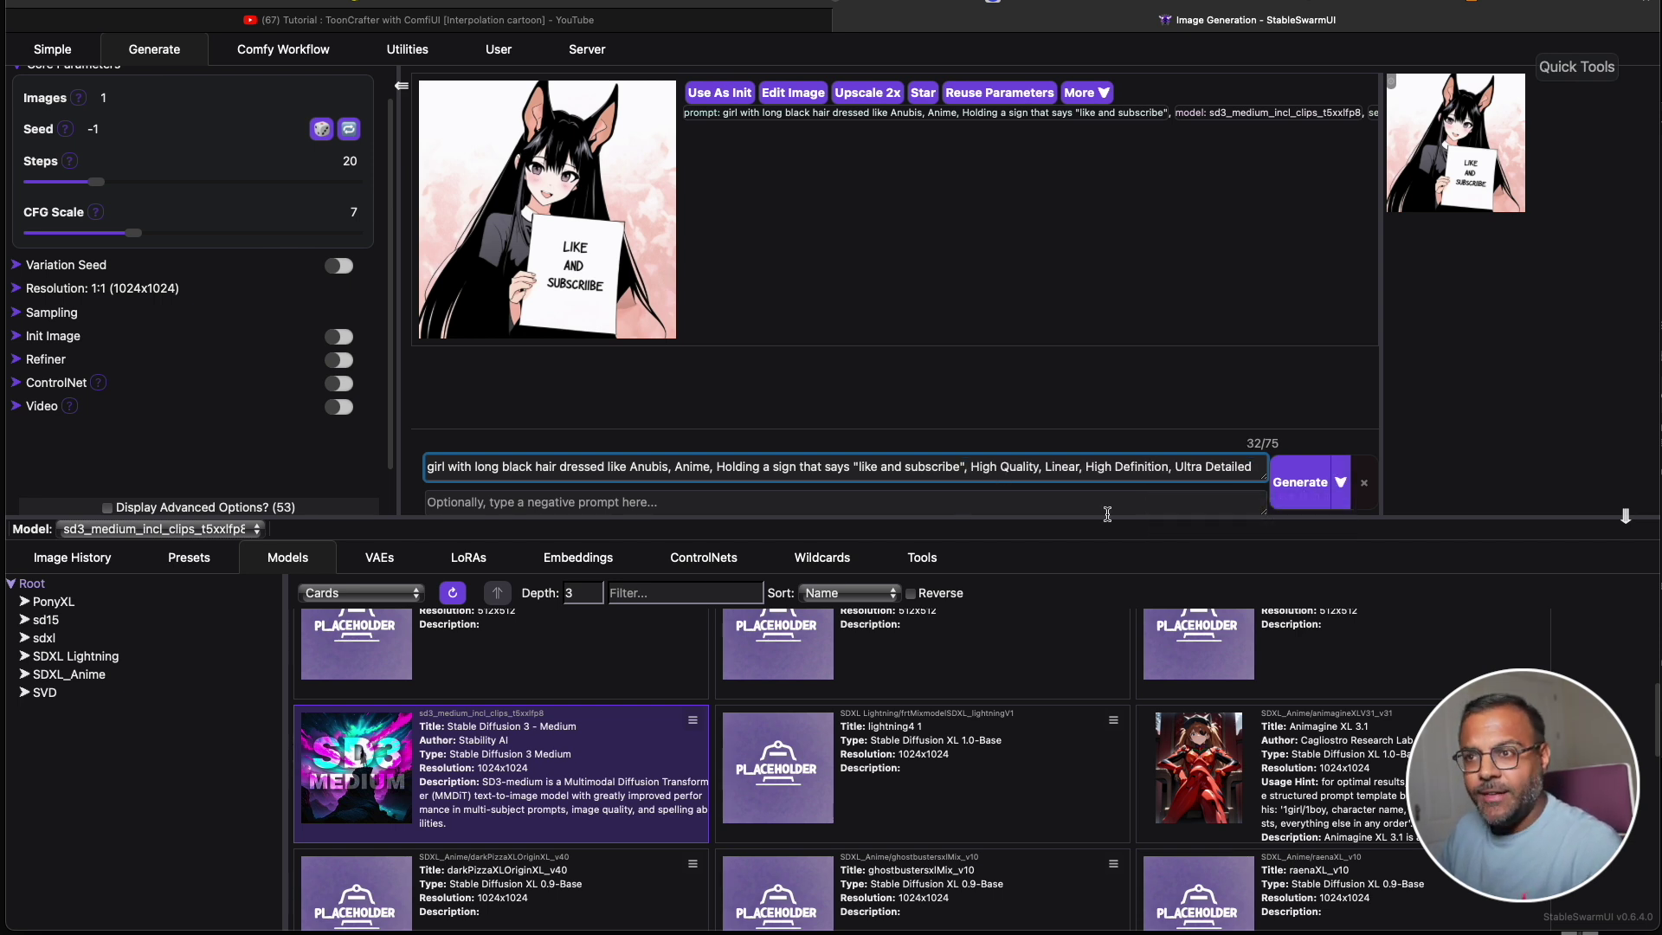
{"action": "left_click", "coordinate": [1300, 482]}
{"action": "left_click", "coordinate": [547, 208]}
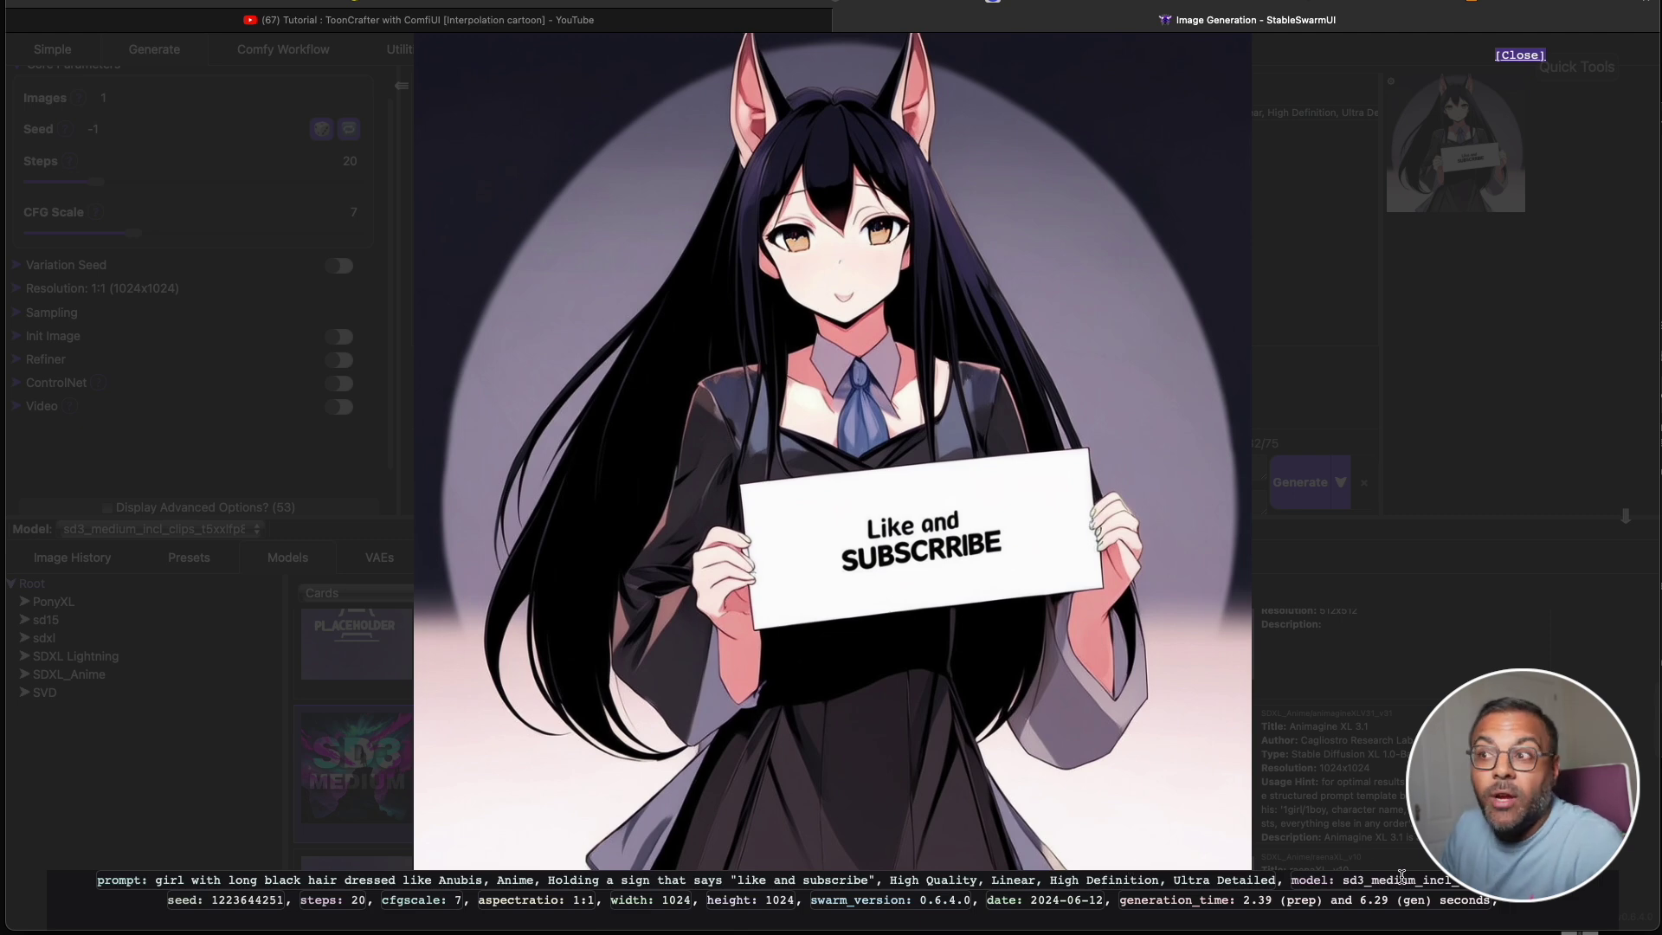
{"action": "left_click", "coordinate": [1372, 658]}
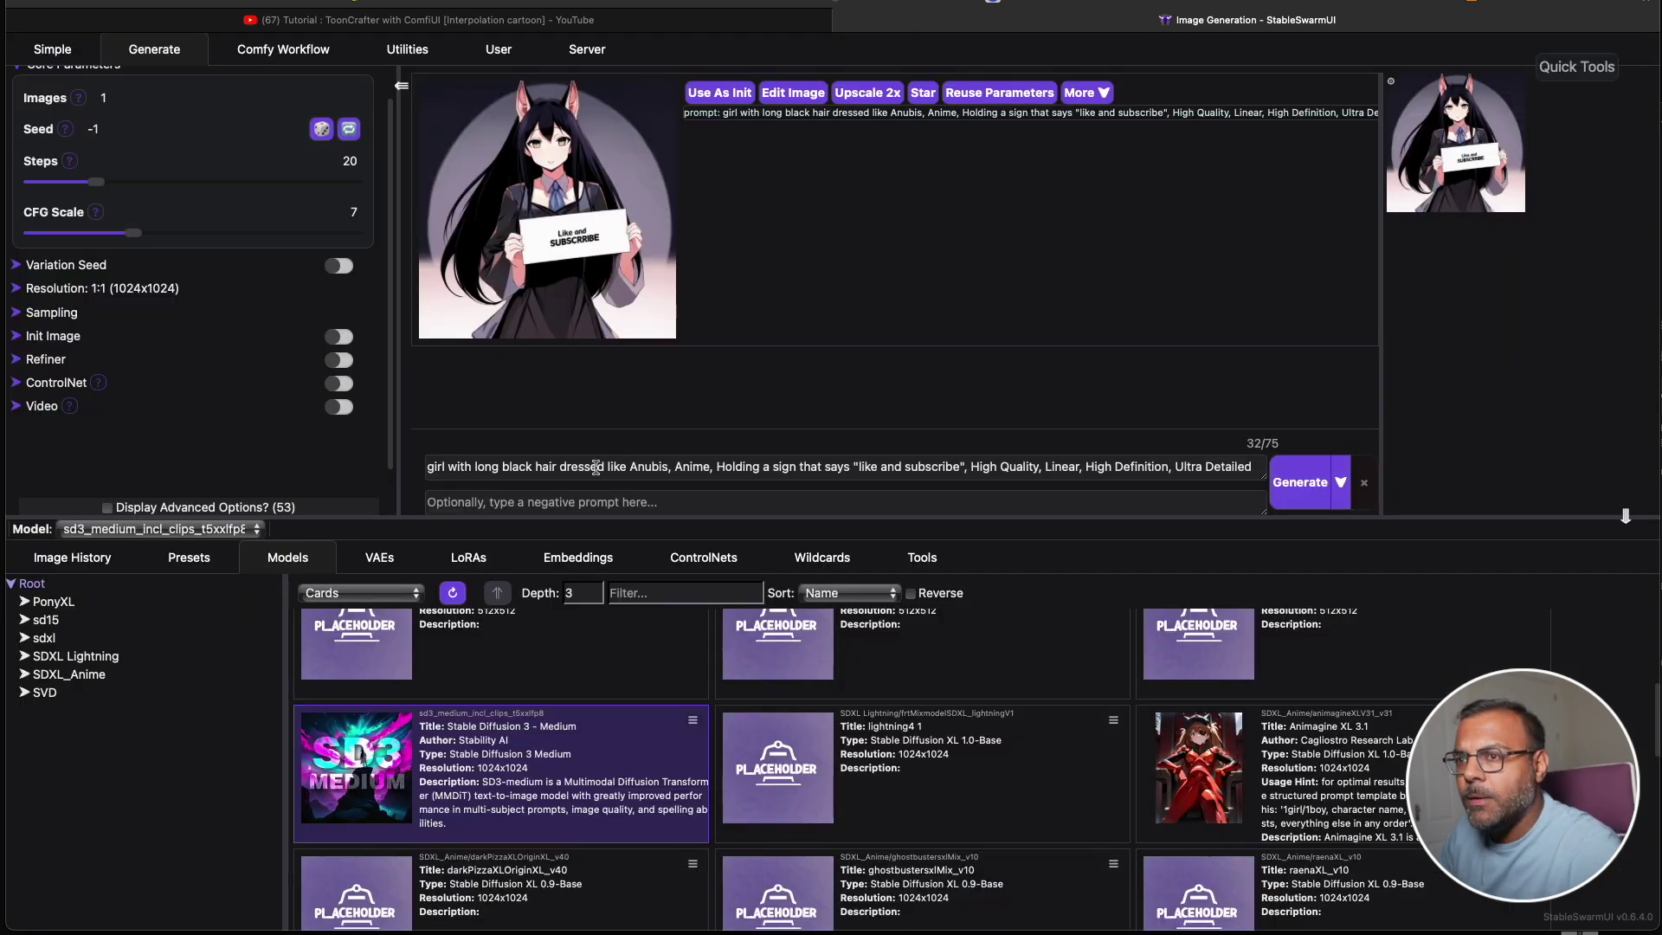
Delete 'Anime' from the prompt and generate a new Anubis girl image.
{"action": "double_click", "coordinate": [683, 461]}
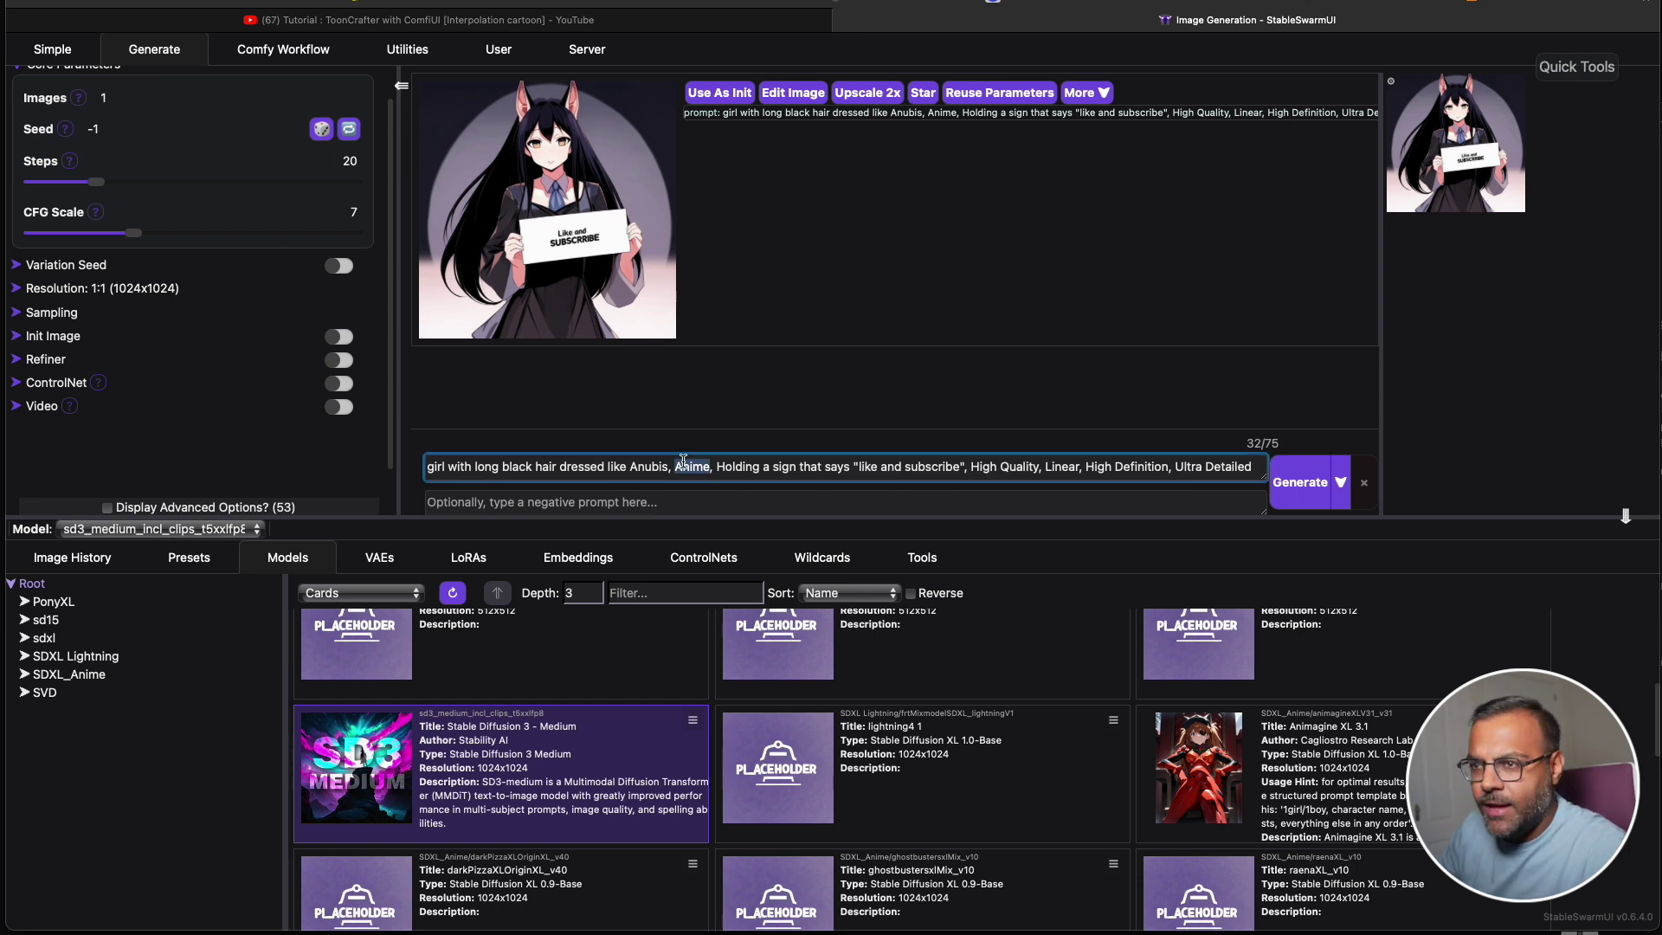
{"action": "key", "text": "BackSpace"}
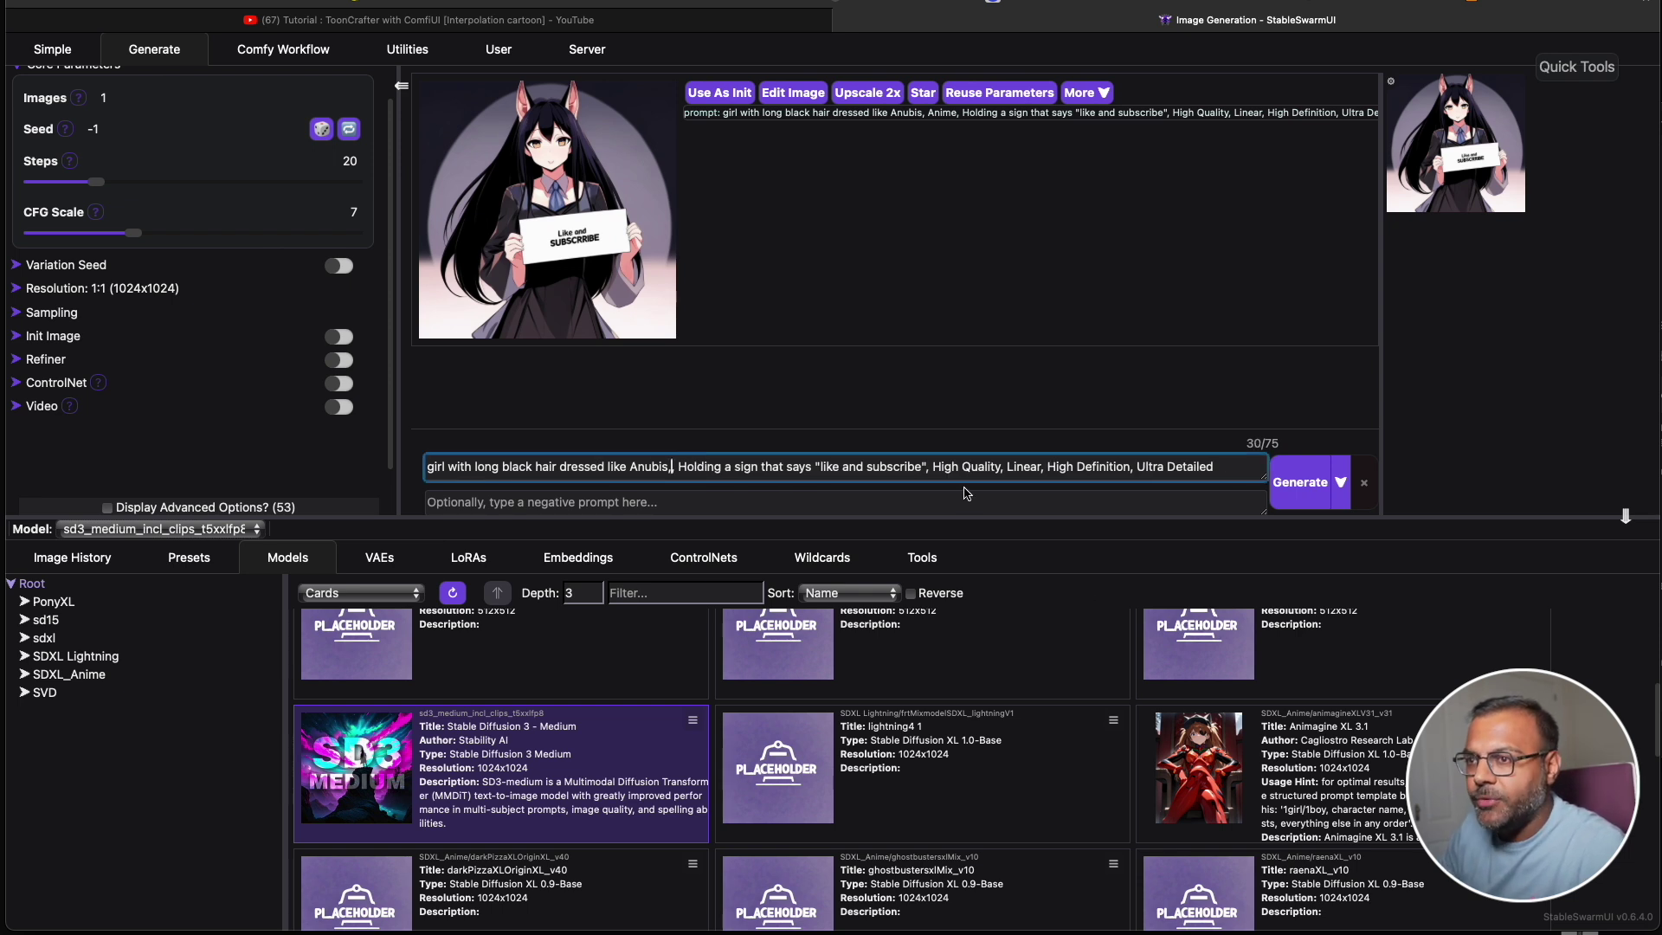
{"action": "key", "text": "BackSpace"}
{"action": "key", "text": "BackSpace"}
{"action": "left_click", "coordinate": [1300, 482]}
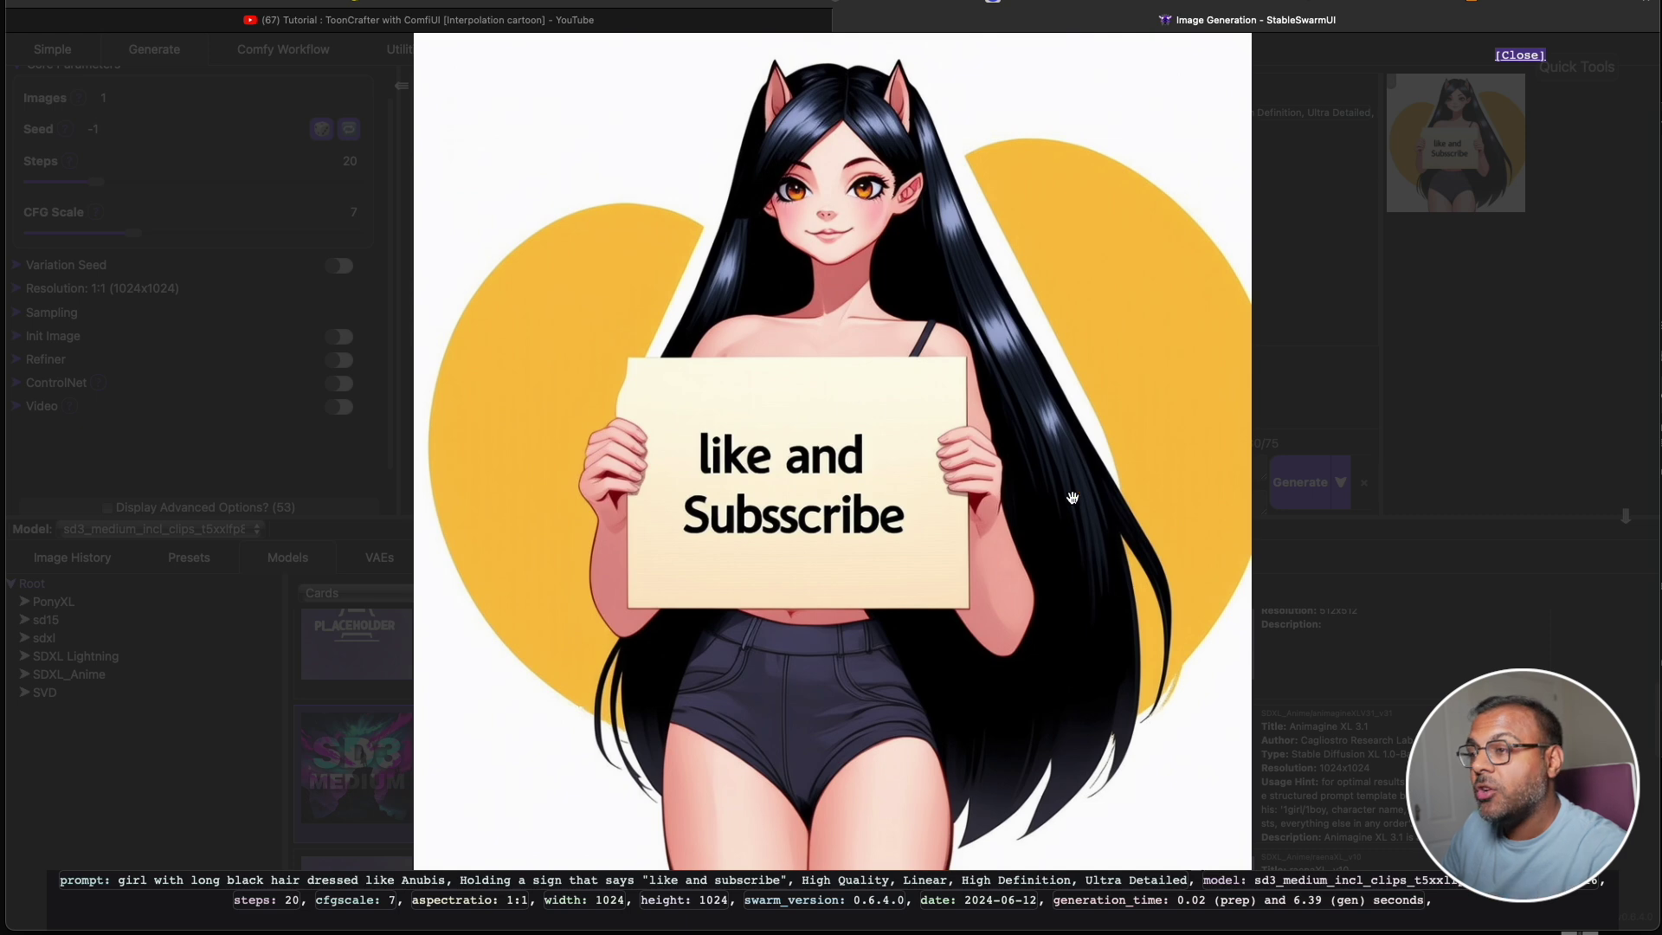
{"action": "left_click", "coordinate": [1324, 573]}
Cut the quality keywords from the prompt end and generate two more images, viewing each.
{"action": "left_click_drag", "start_coordinate": [928, 466], "coordinate": [1228, 465]}
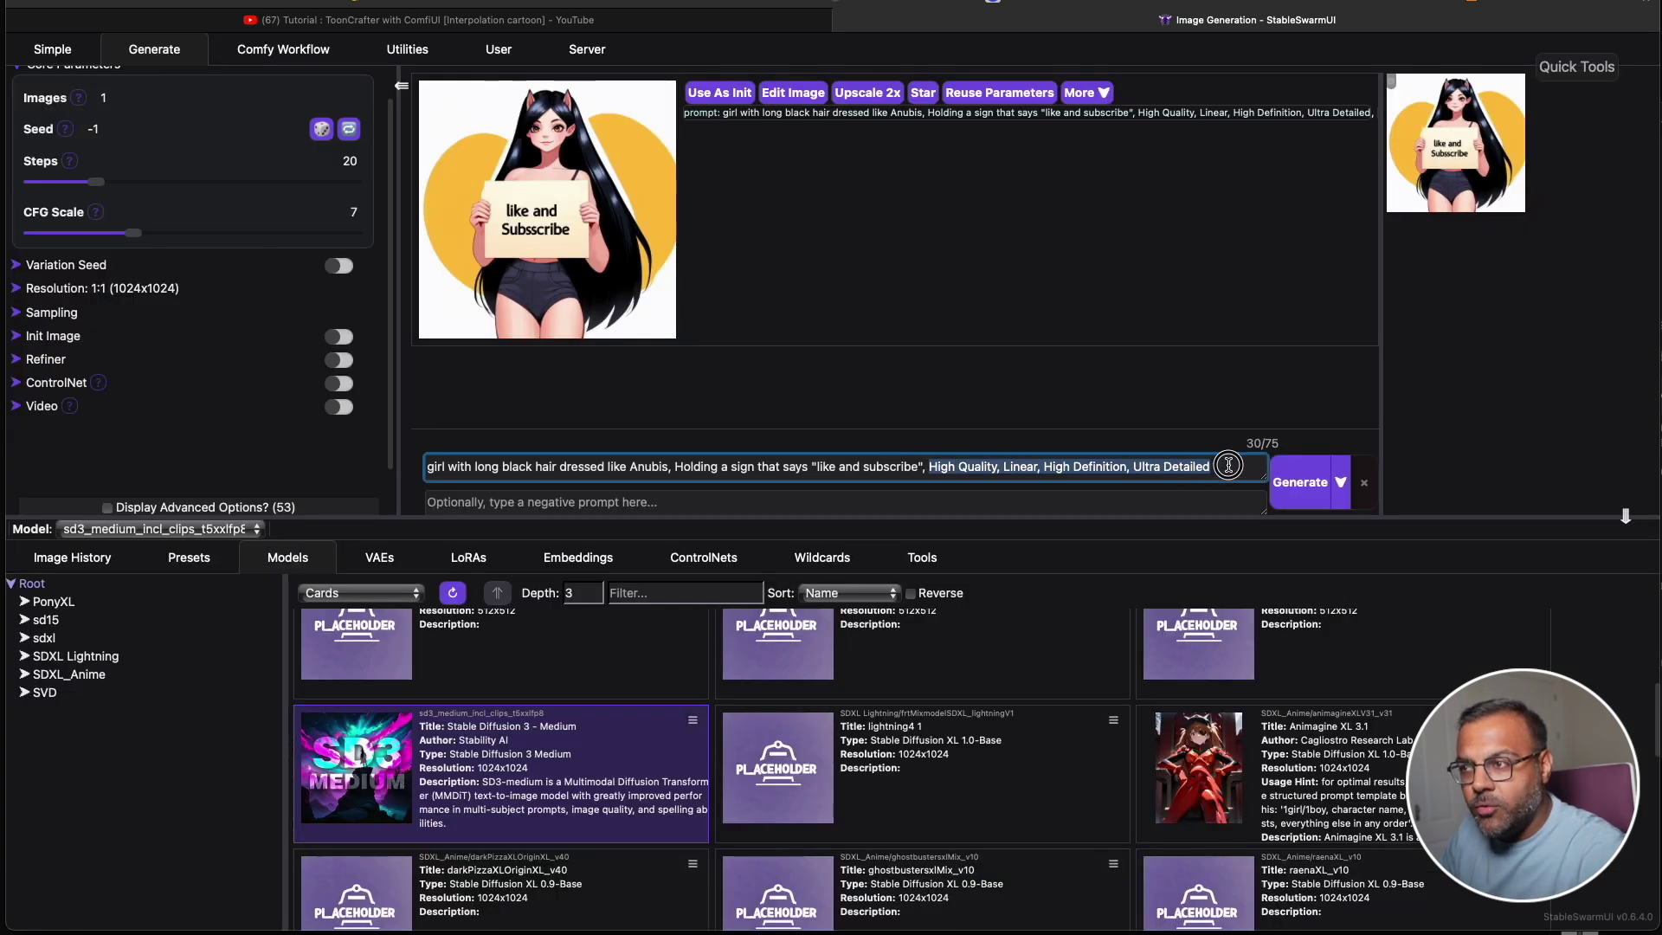
{"action": "key", "text": "BackSpace"}
{"action": "key", "text": "Return"}
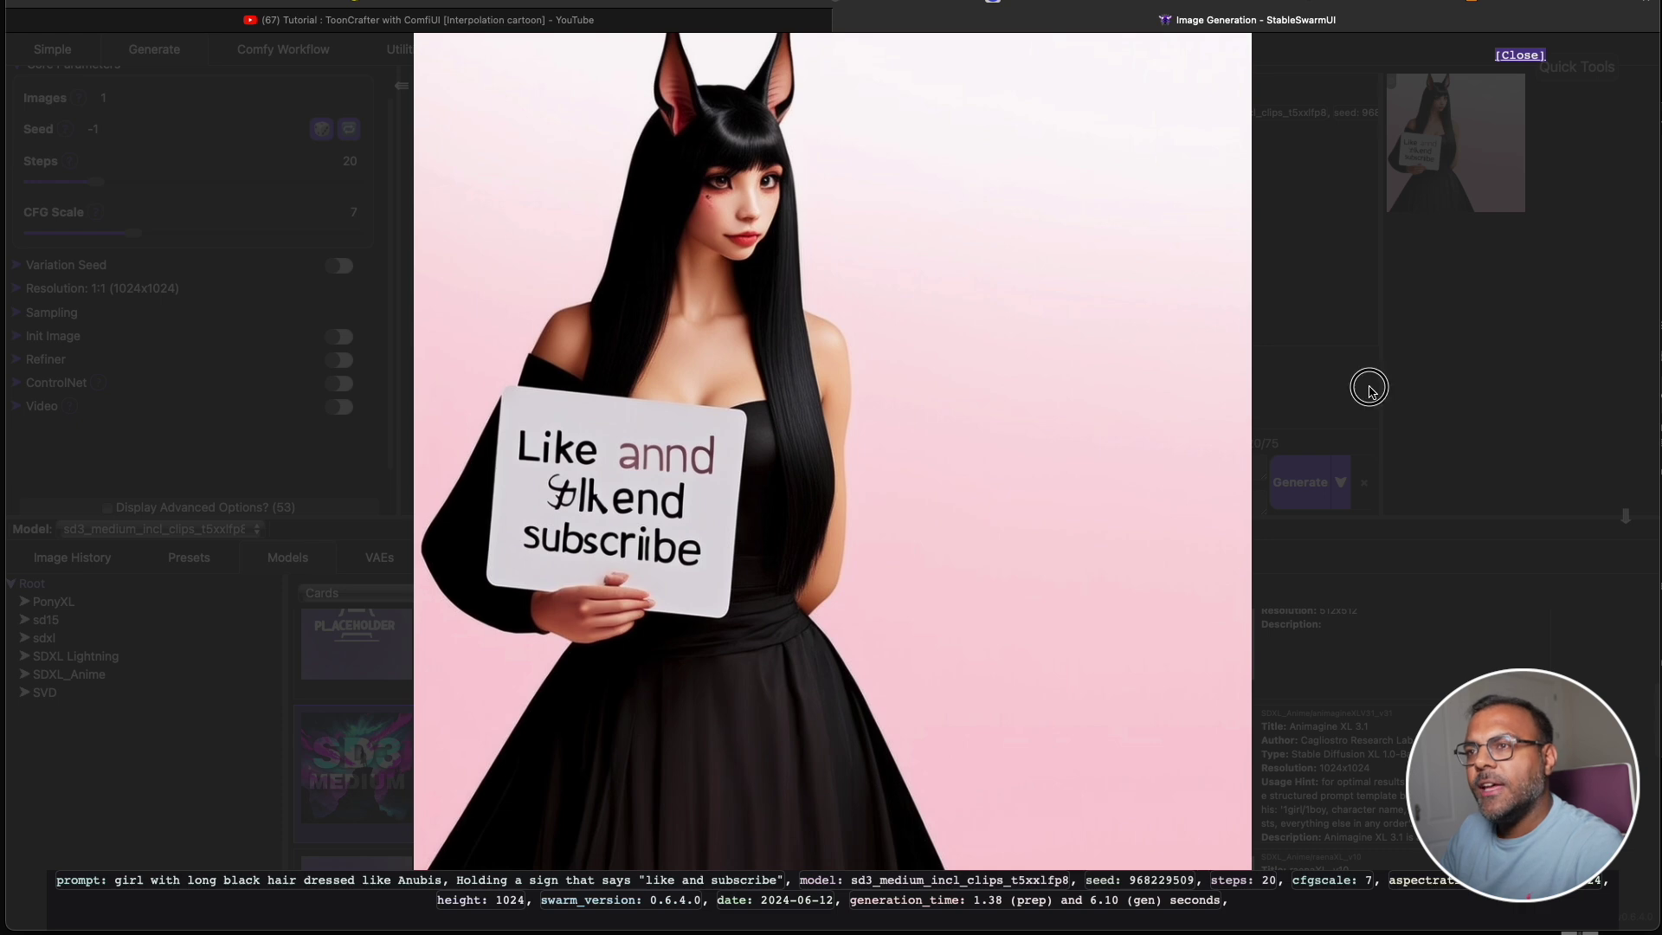
{"action": "left_click", "coordinate": [1369, 385]}
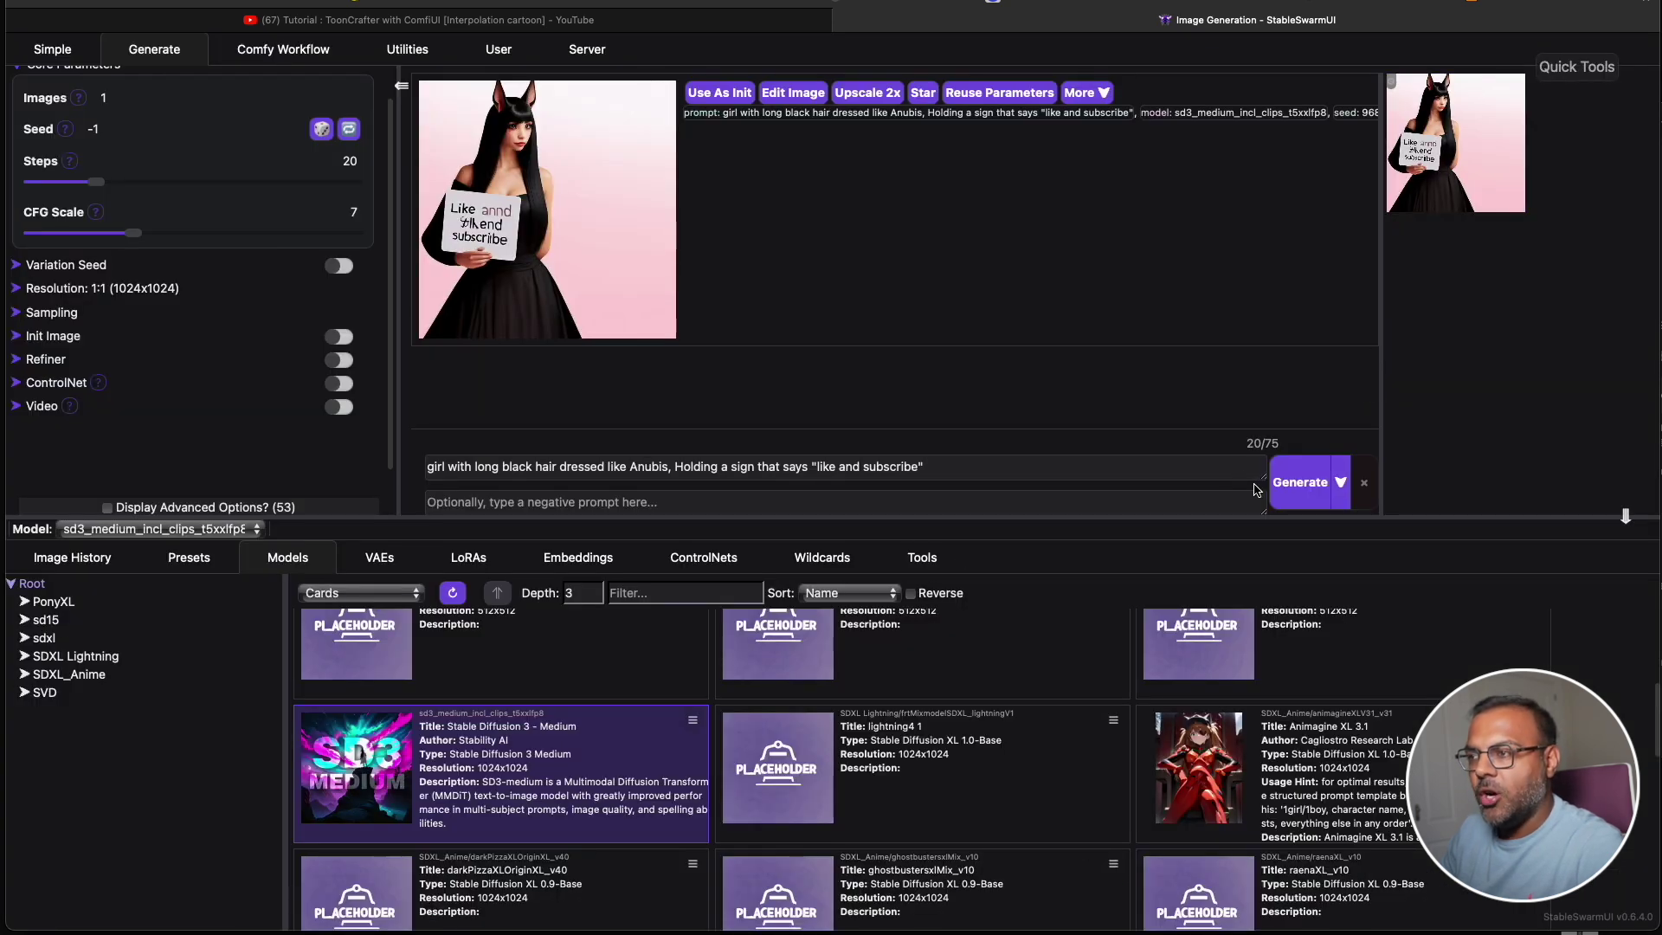
{"action": "left_click", "coordinate": [1300, 482]}
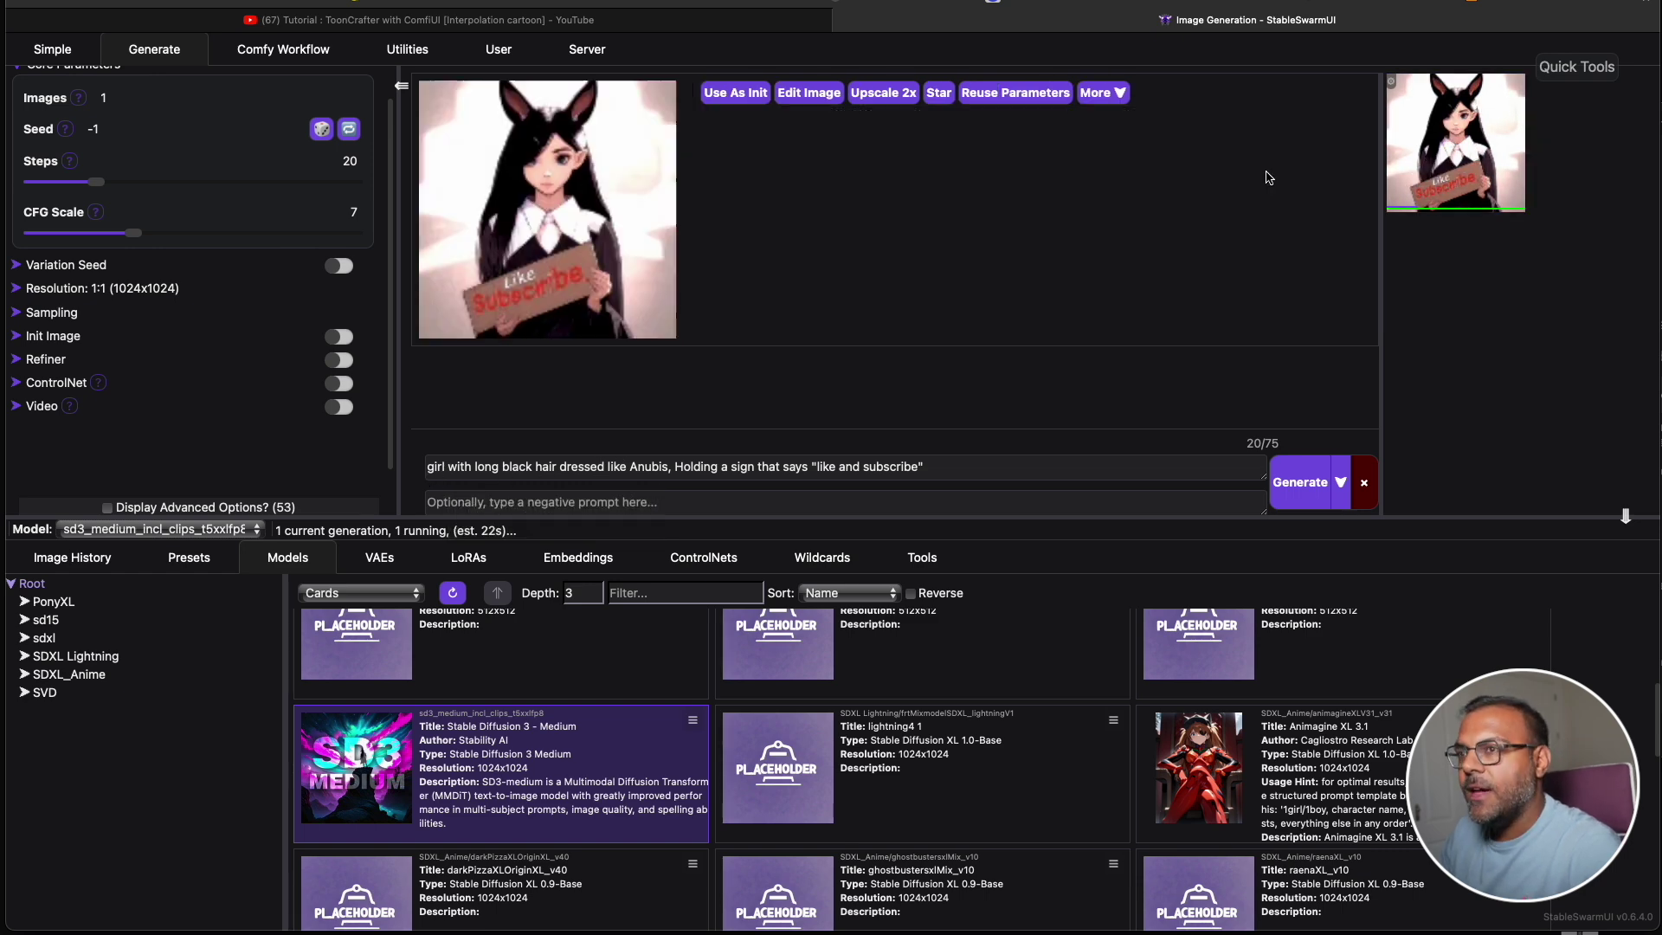
{"action": "left_click", "coordinate": [645, 221]}
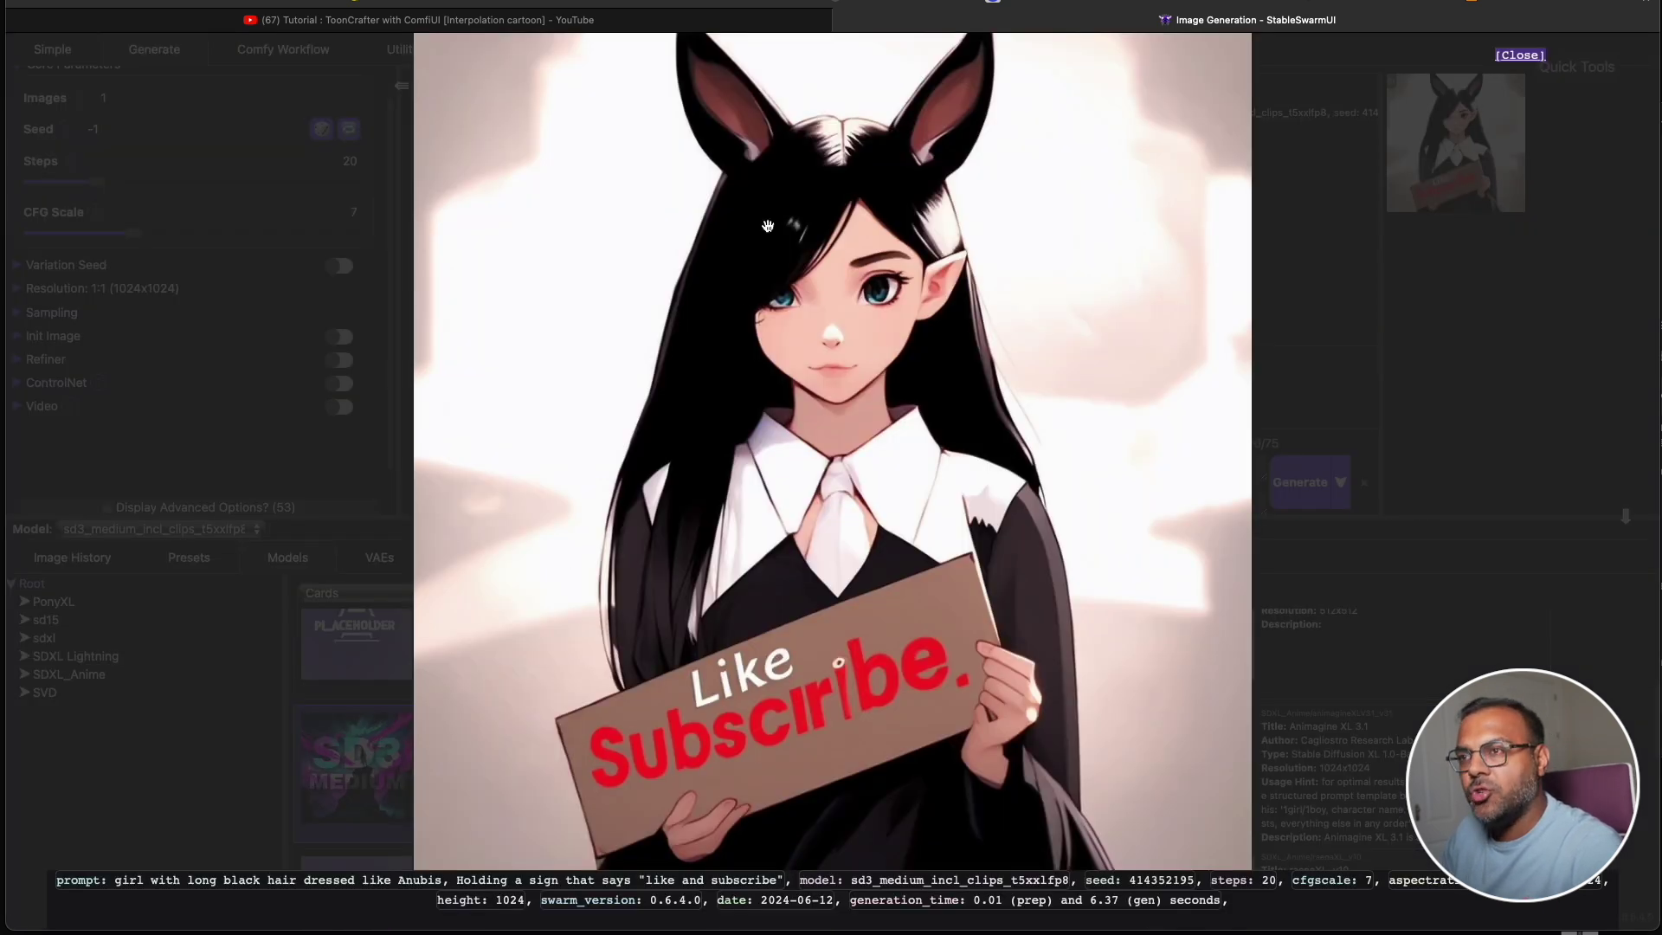
{"action": "left_click", "coordinate": [1482, 344]}
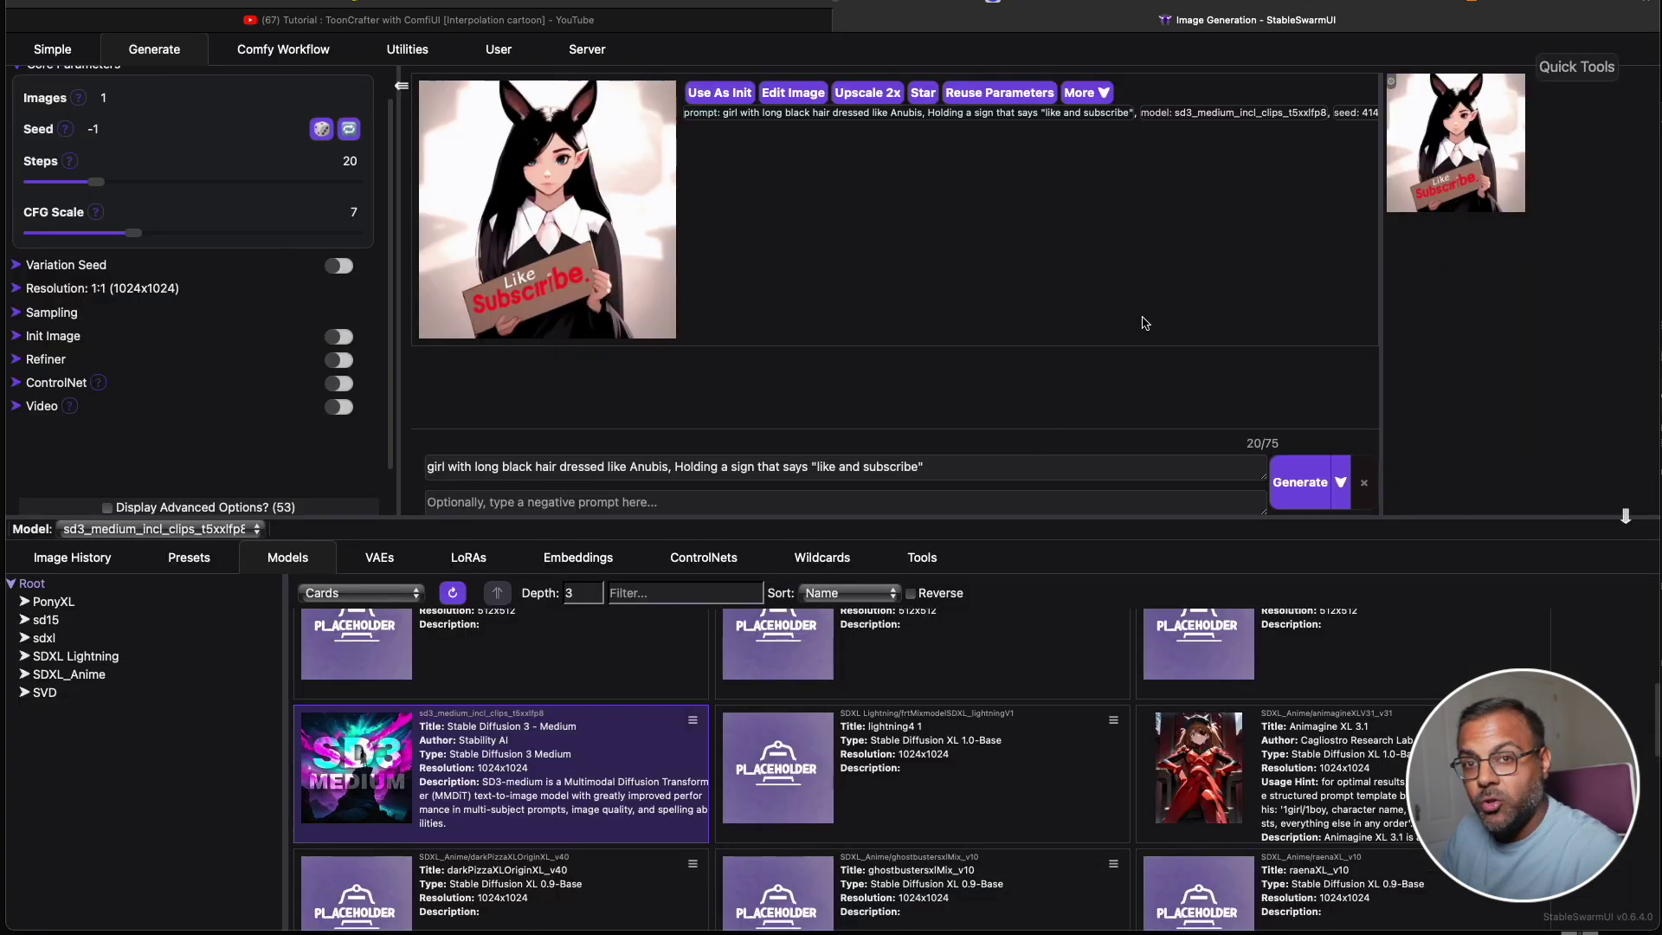
Append ', RealisticPhotograph of a' to the prompt and generate.
{"action": "left_click", "coordinate": [969, 474]}
{"action": "type", "text": ","}
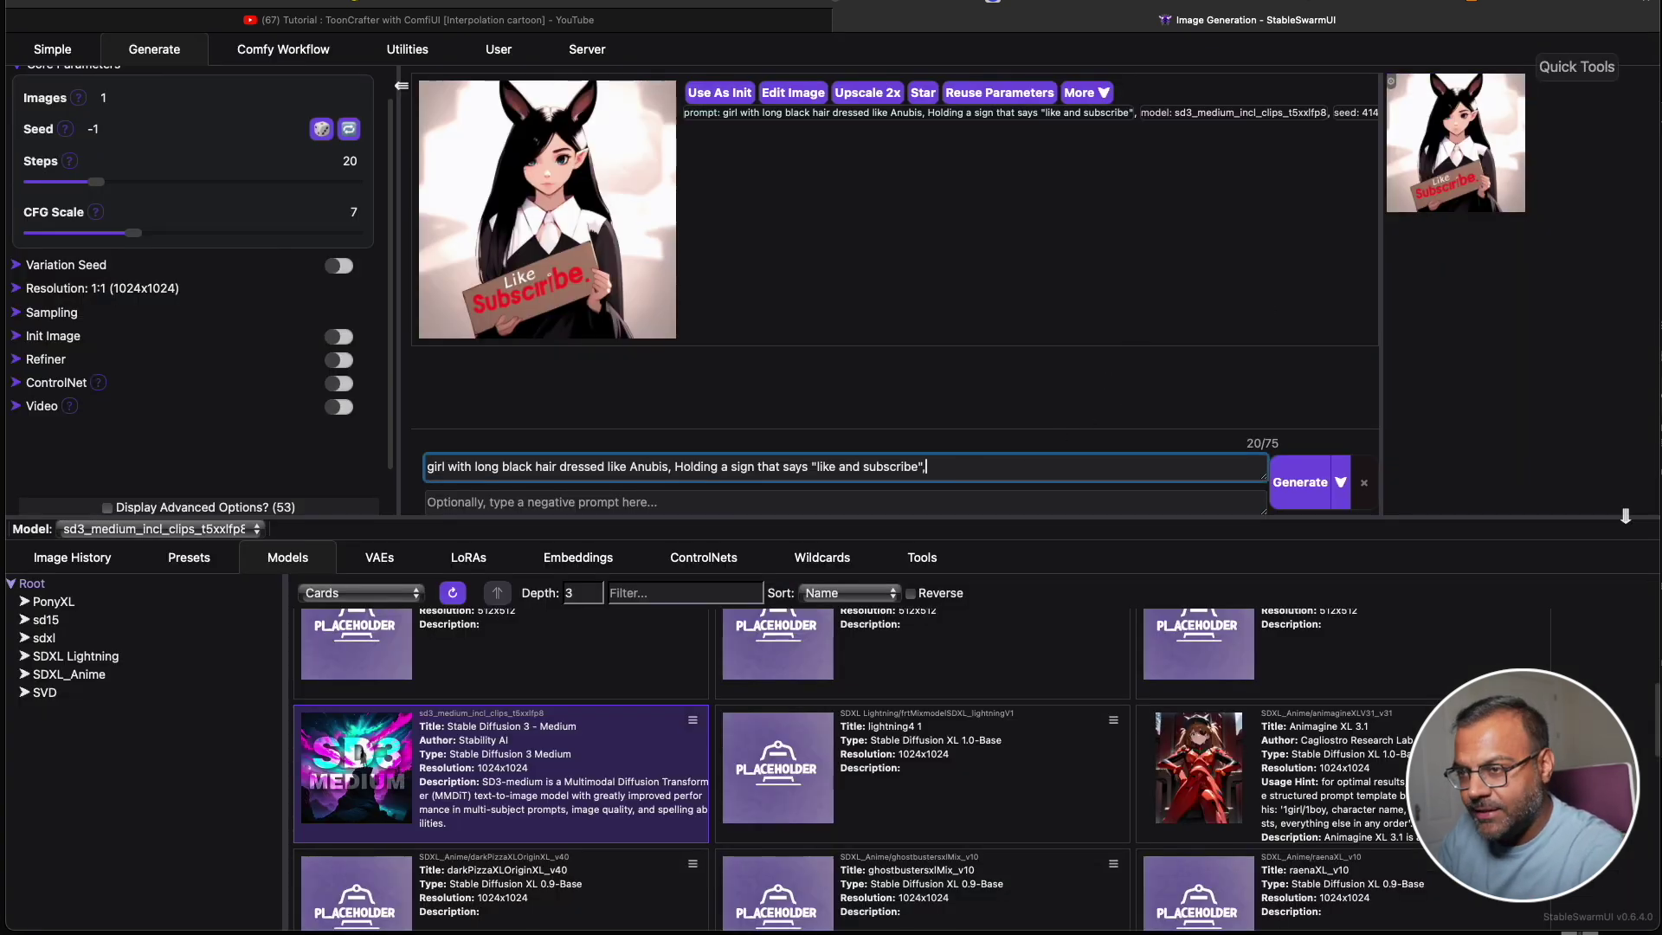
{"action": "type", "text": " Realistic"}
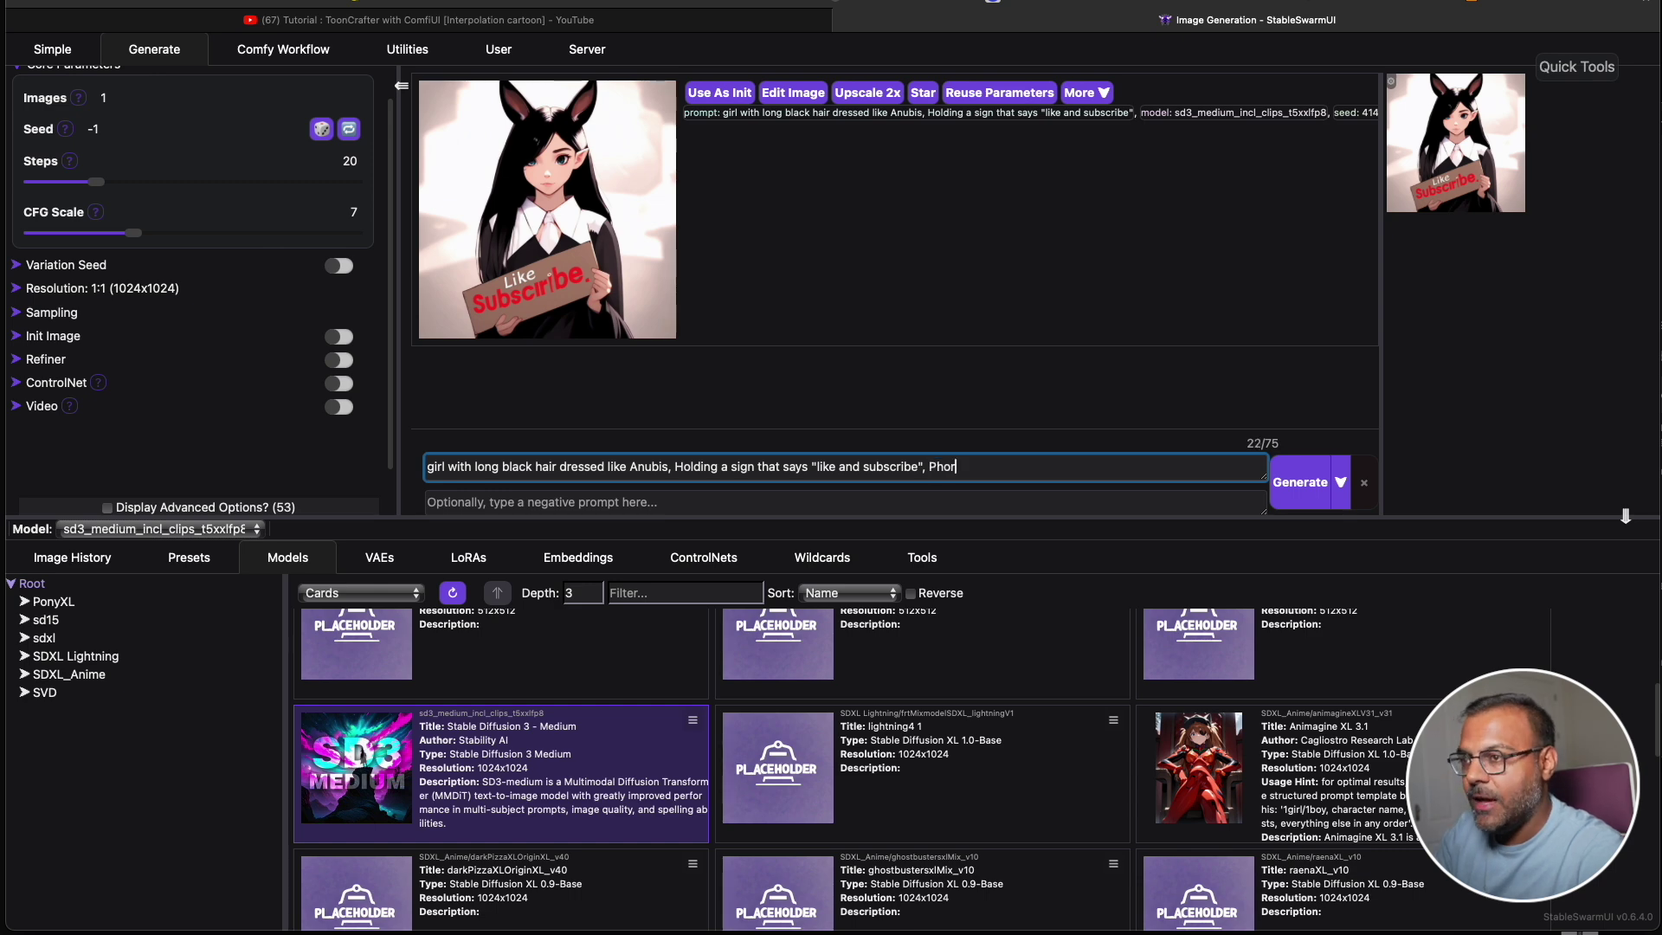
{"action": "type", "text": "Photograph of a"}
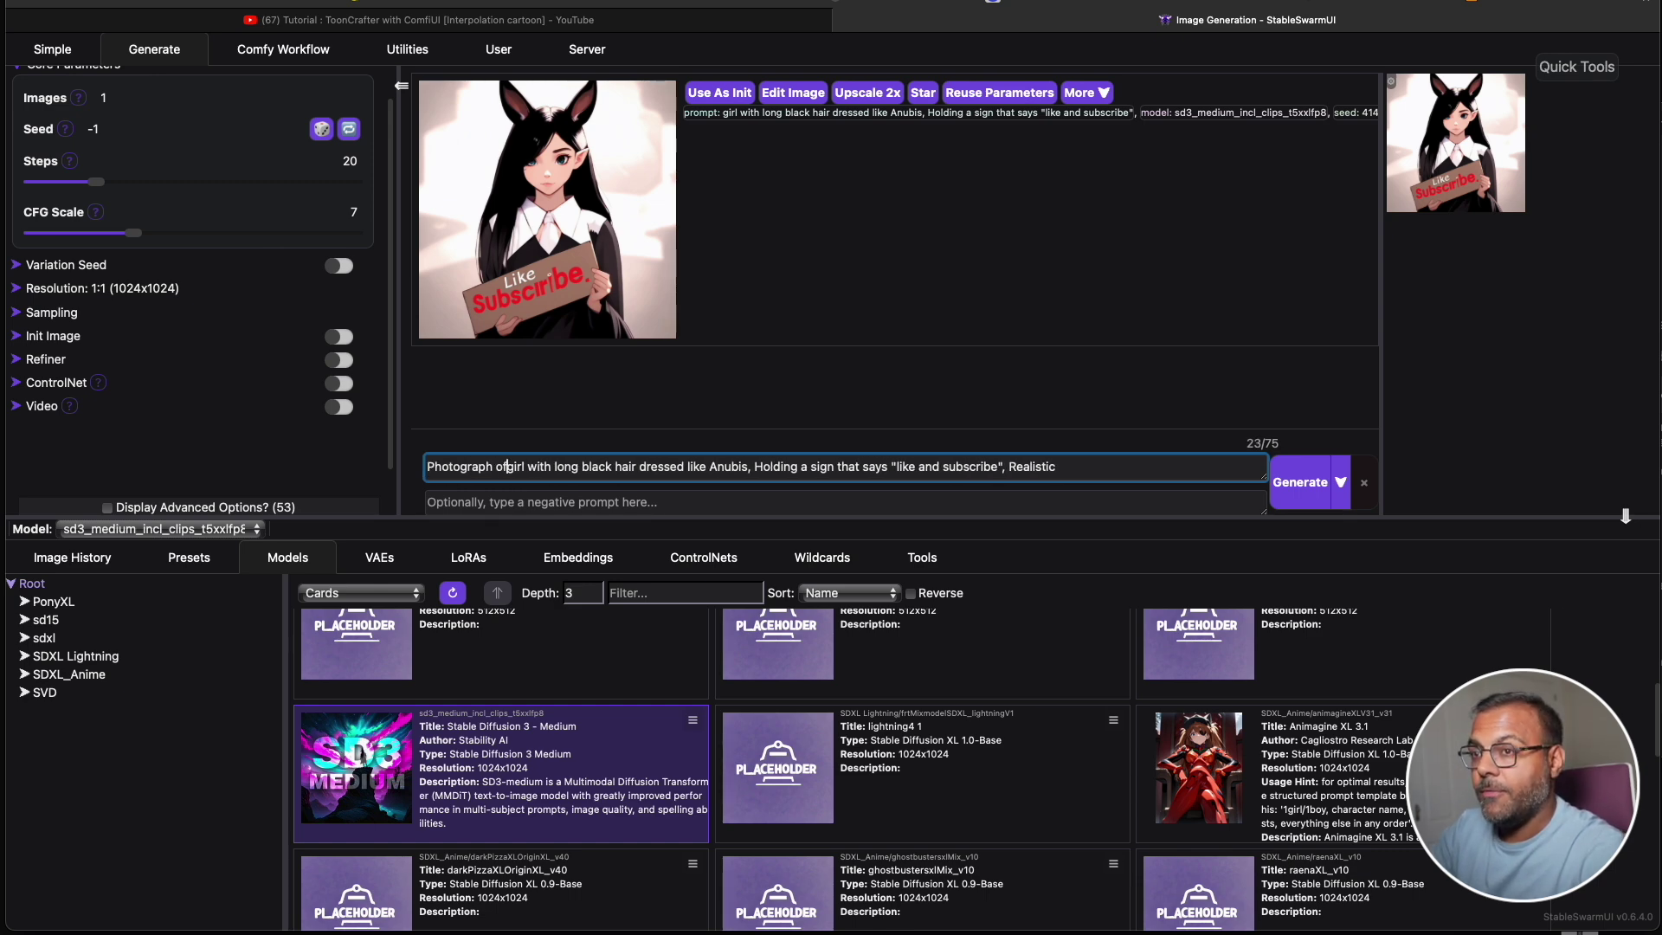
{"action": "key", "text": "Return"}
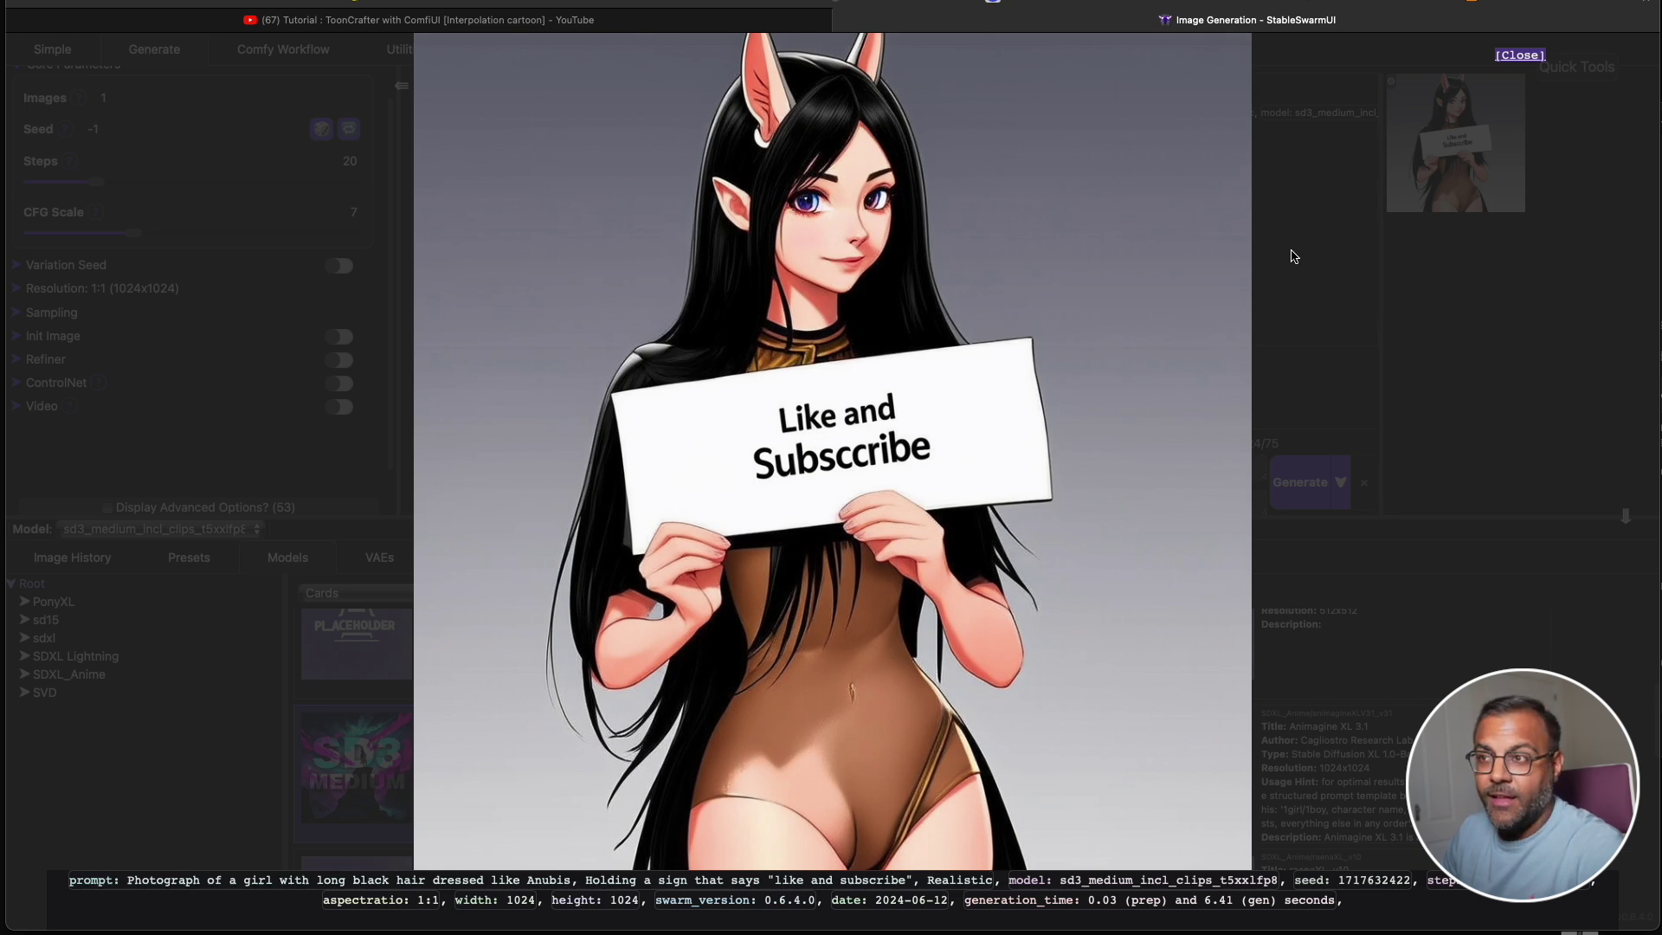
{"action": "left_click", "coordinate": [1327, 243]}
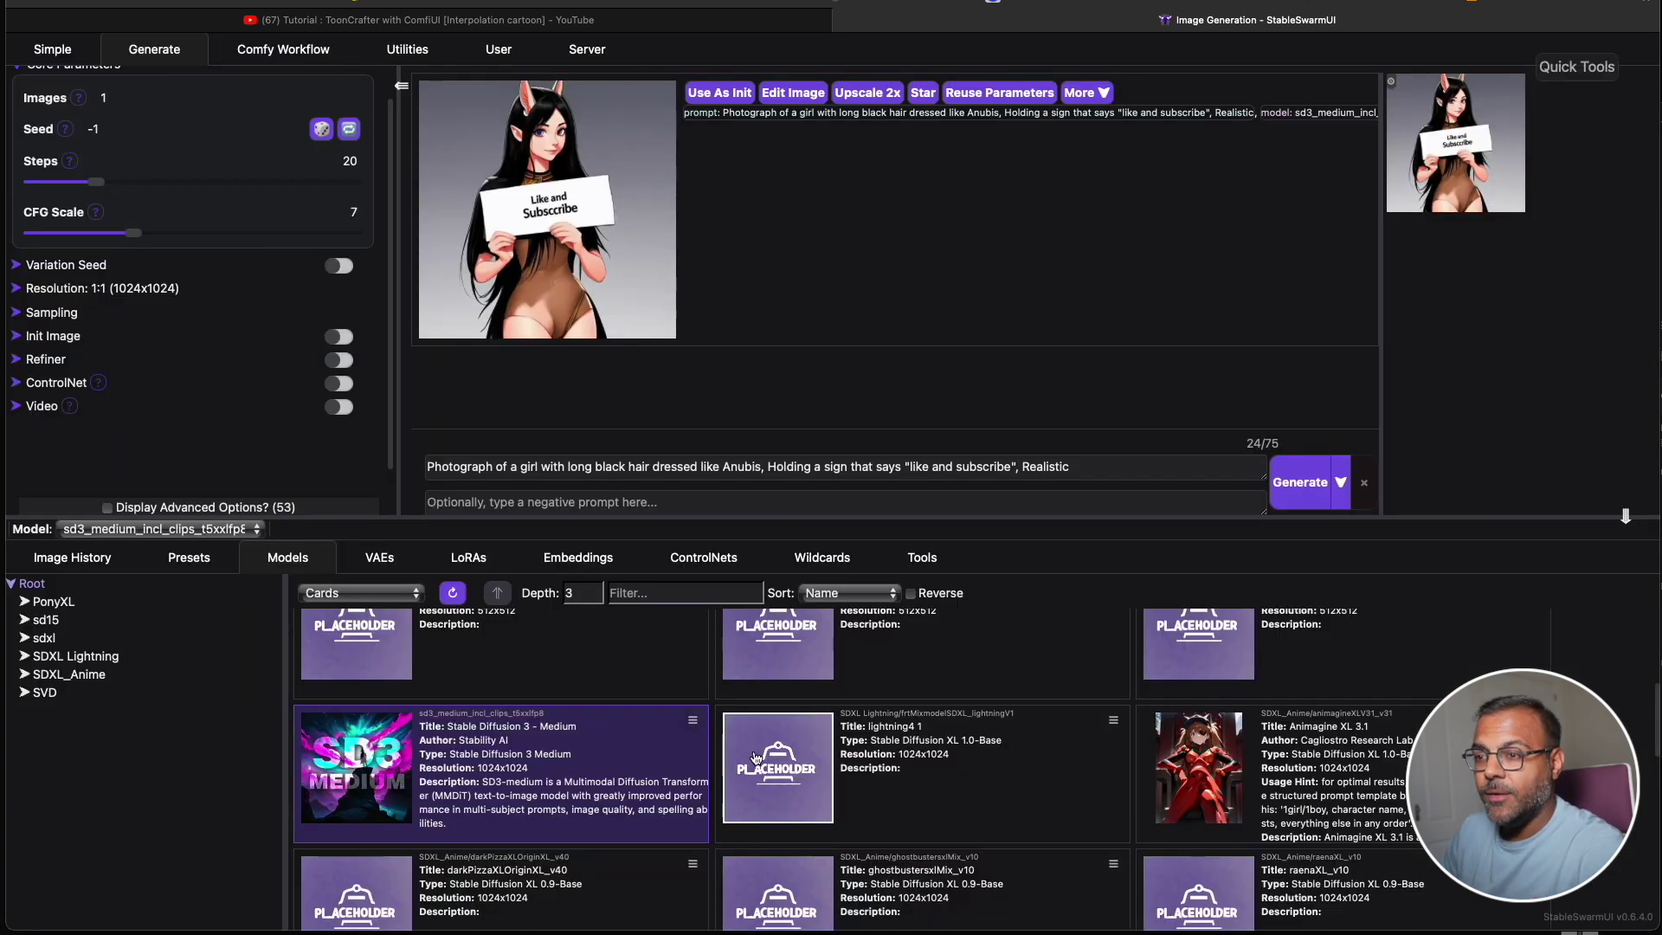
Add the negative prompt 'Cartoon, Art, Drawing, Anime' for a realistic Like and Subscribe photo.
{"action": "left_click", "coordinate": [652, 502]}
{"action": "type", "text": "Cartoon, Art, Drawing, Anime"}
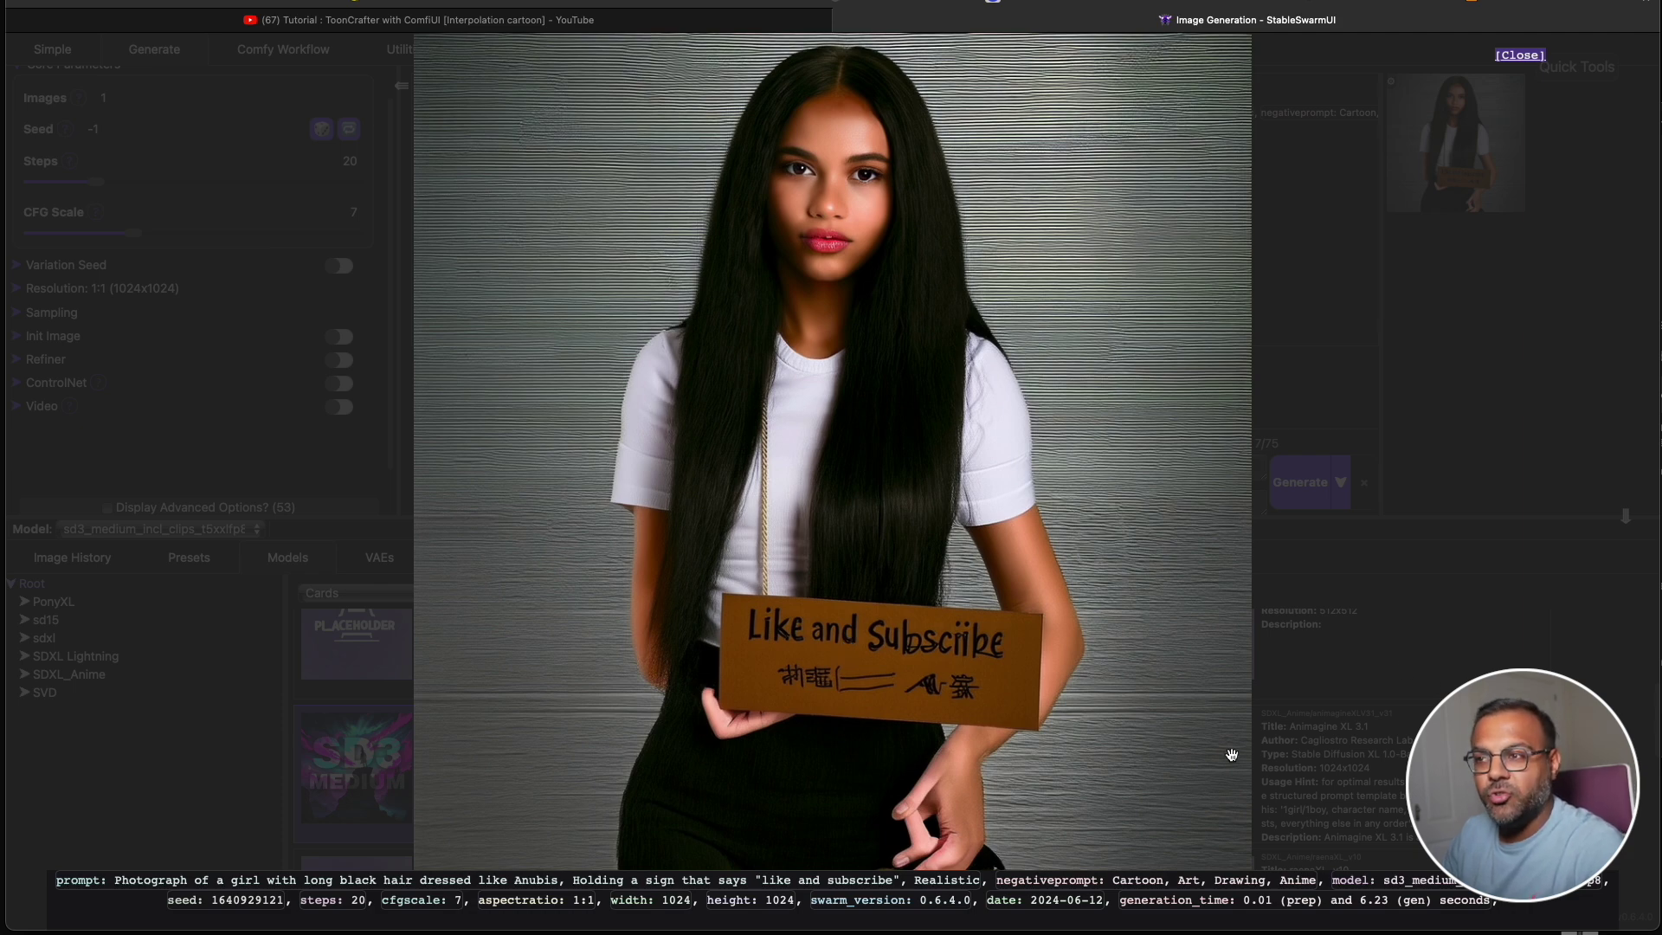
{"action": "left_click", "coordinate": [588, 369]}
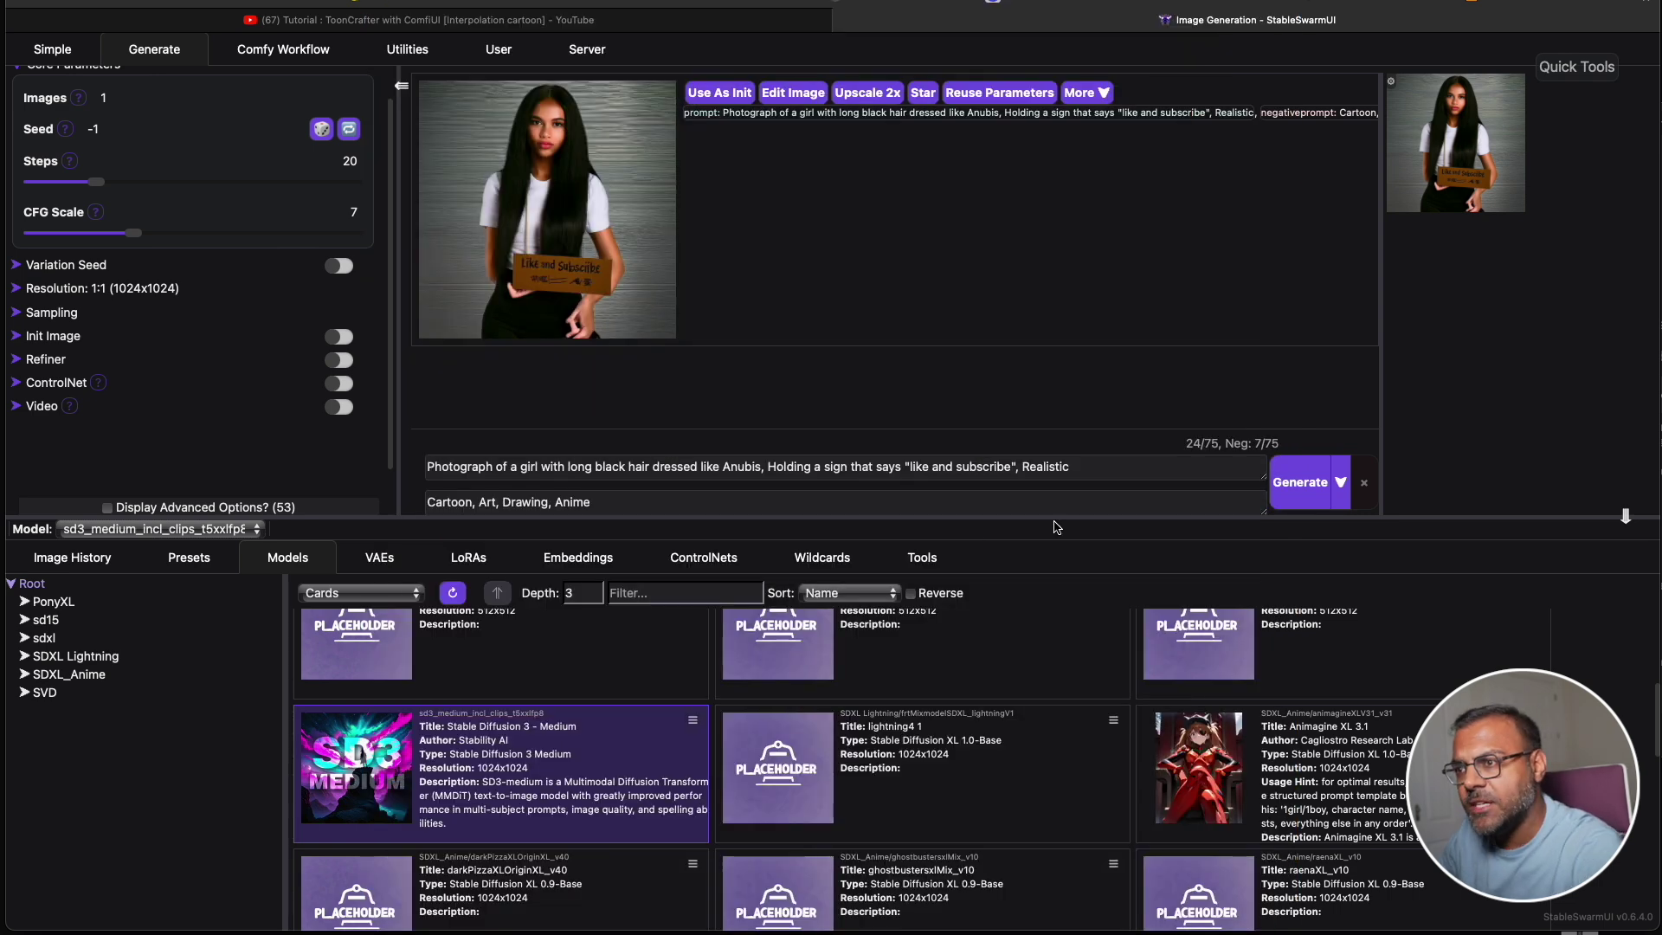
{"action": "left_click_drag", "start_coordinate": [1071, 467], "coordinate": [425, 456]}
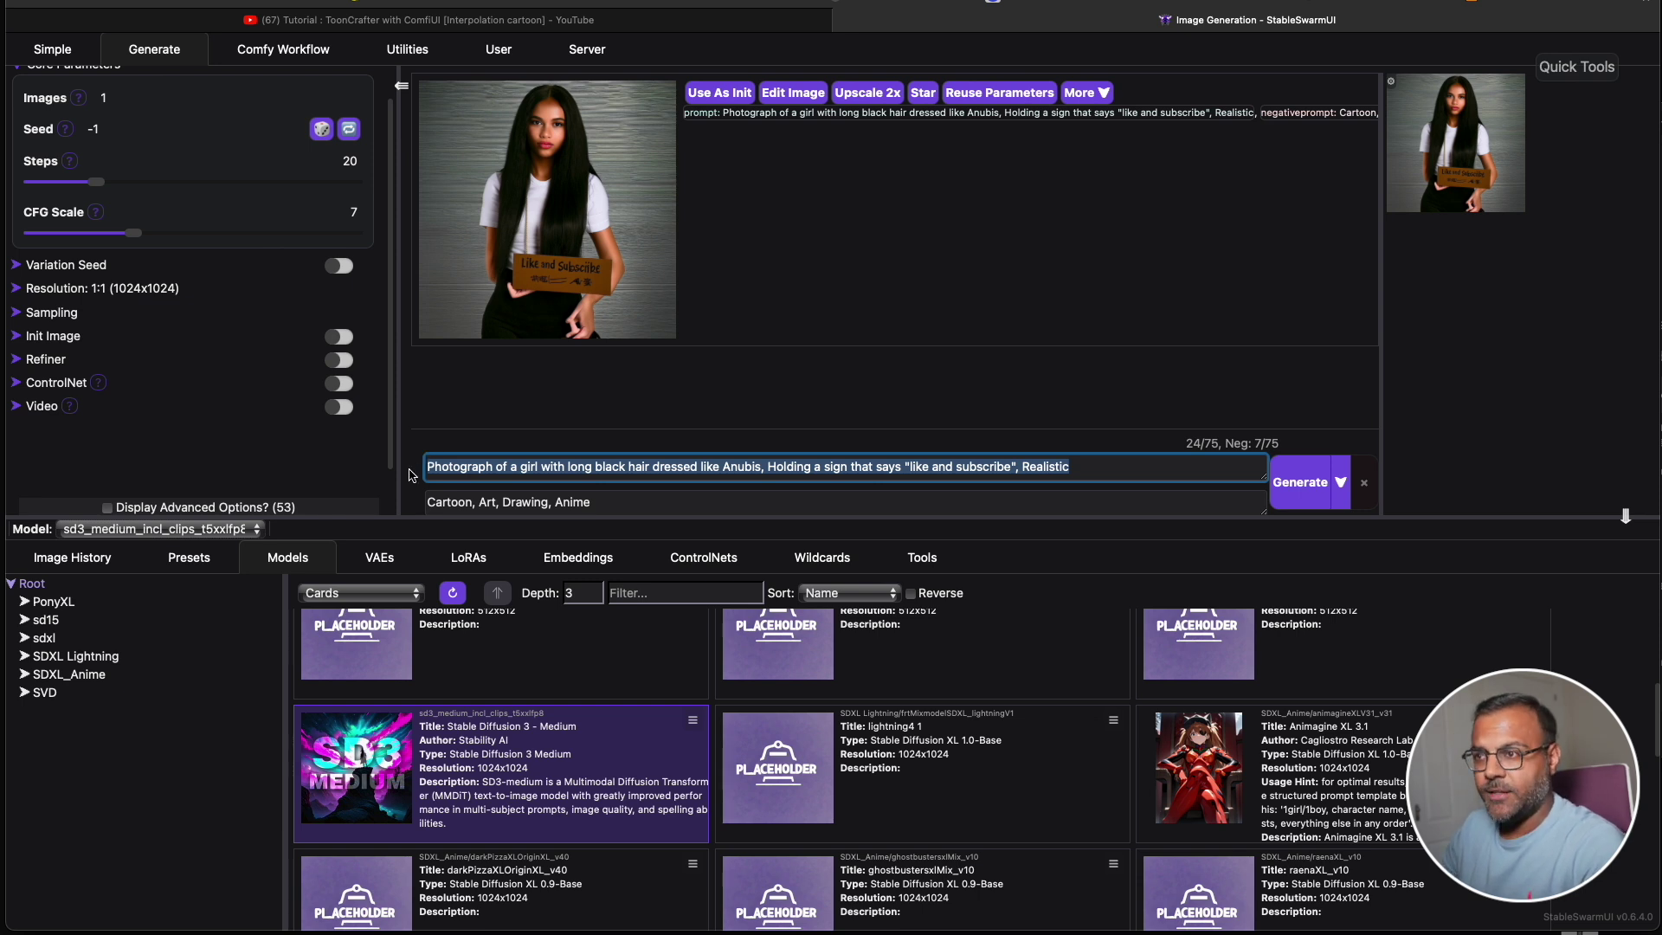
Replace the prompt with the red-haired pirate-on-a-giant-bottle sentence, generate, and refine the wording.
{"action": "type", "text": "A red haired woman dressed as a pirate, standing atop a giant bottle."}
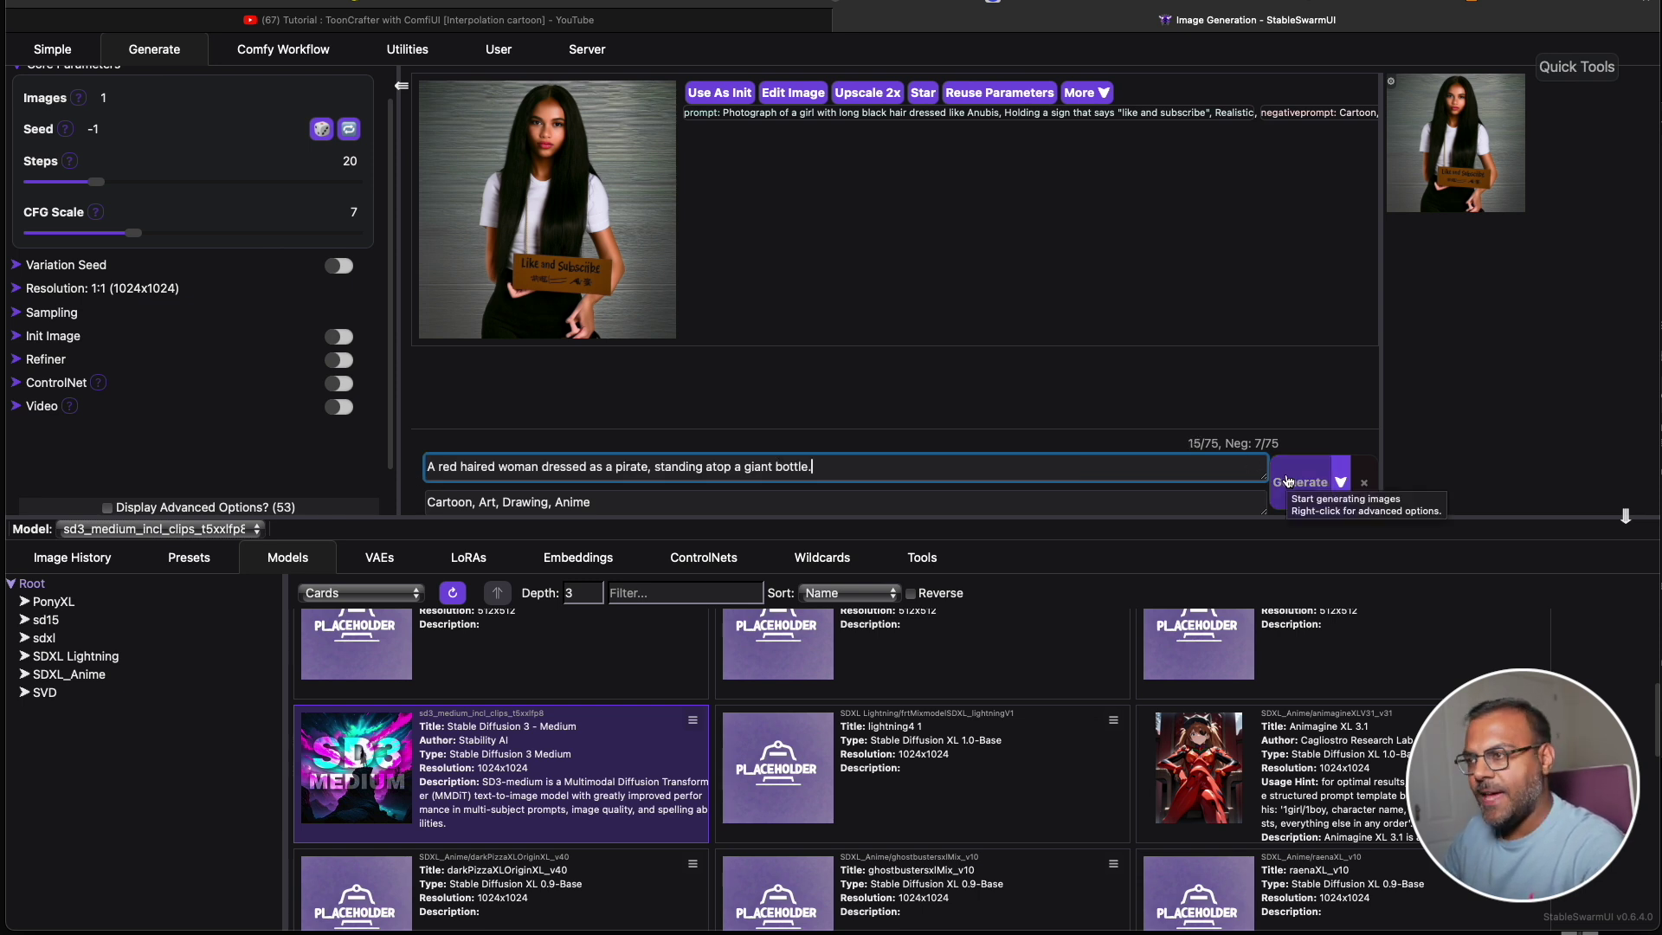
{"action": "left_click", "coordinate": [1286, 481]}
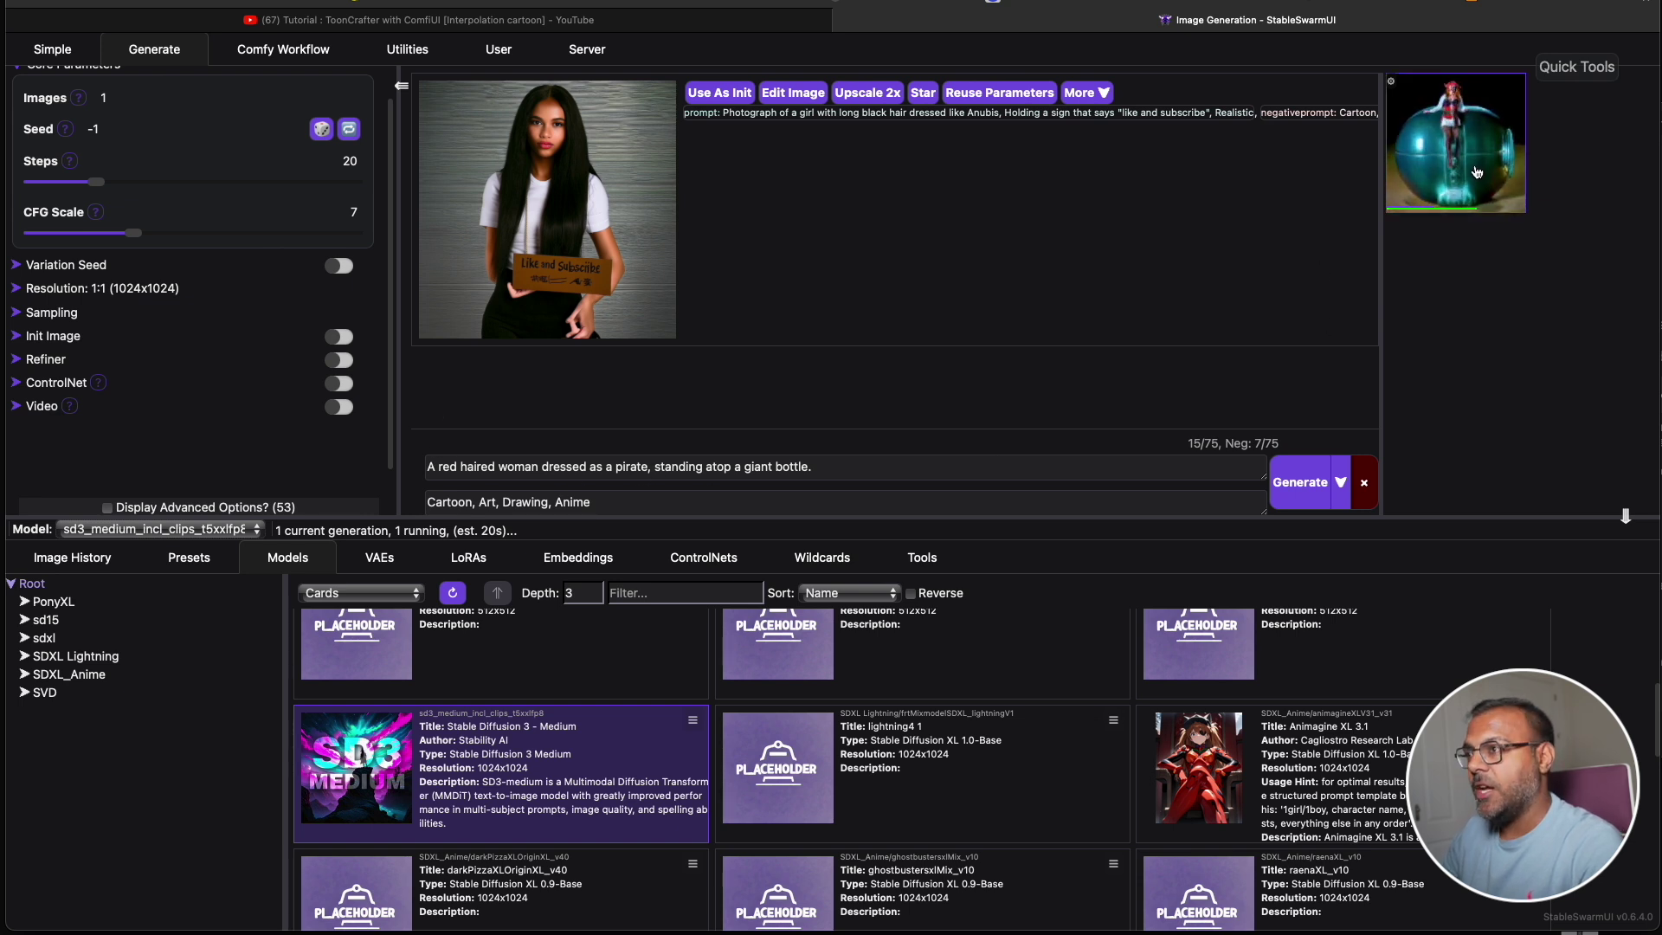
{"action": "left_click", "coordinate": [690, 463]}
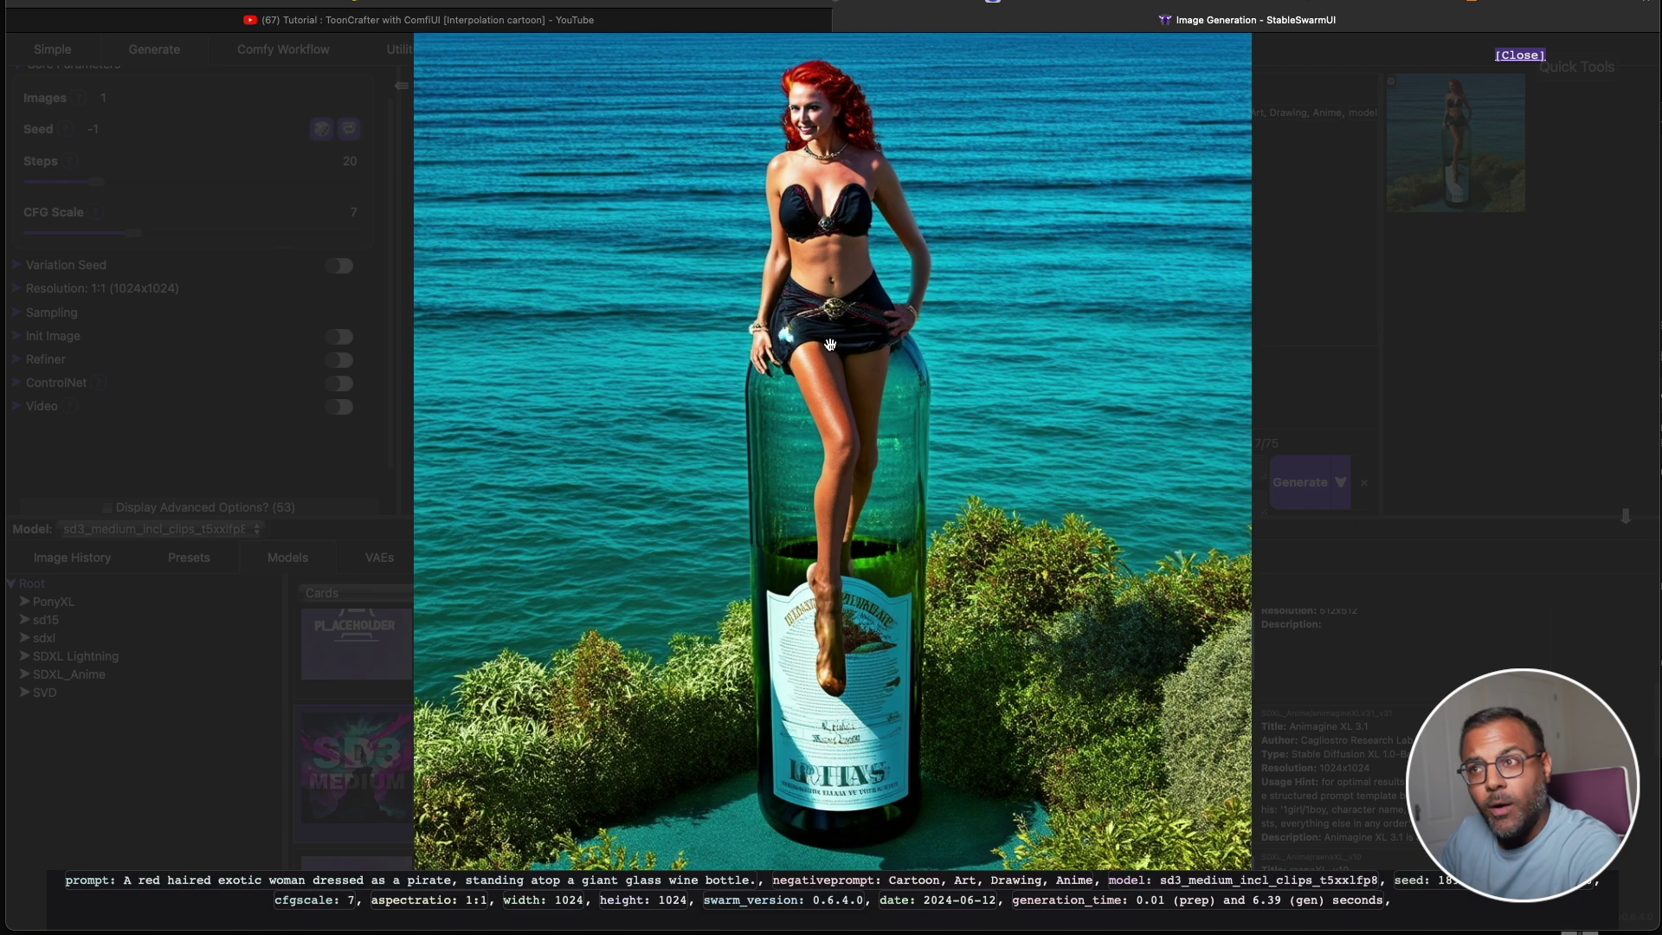
{"action": "scroll", "coordinate": [801, 692], "scroll_direction": "up", "scroll_amount": 5}
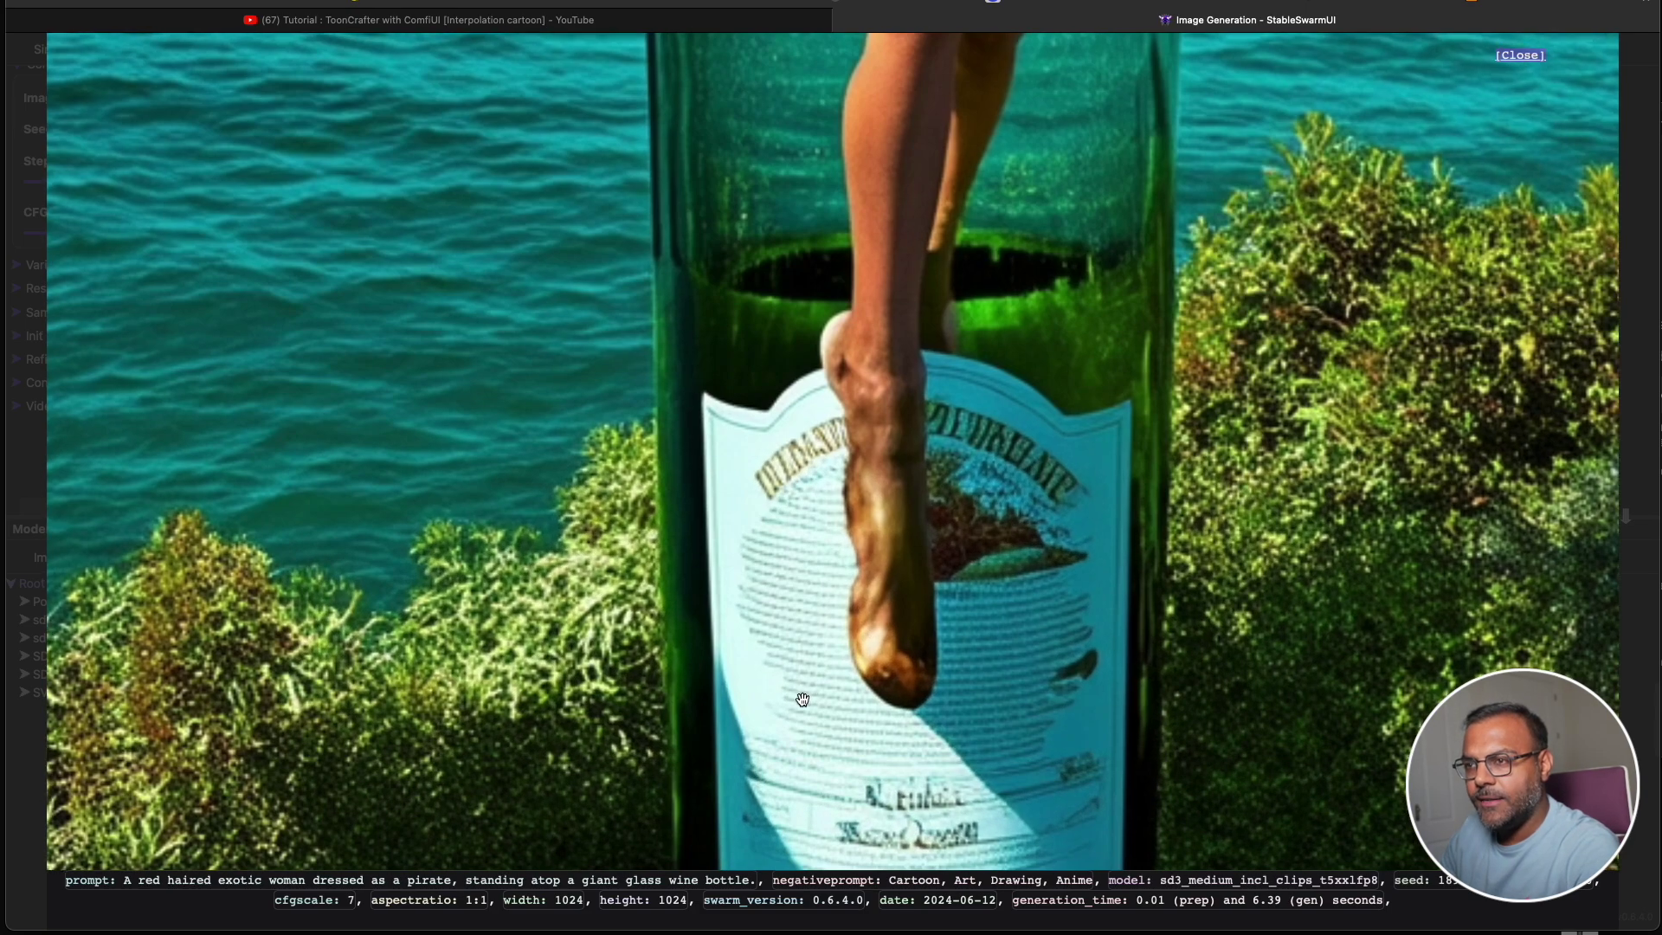
{"action": "scroll", "coordinate": [1038, 712], "scroll_direction": "down", "scroll_amount": 2}
Inspect the enlarged pirate image, panning to the bottle's DRINK ME label.
{"action": "left_click_drag", "start_coordinate": [1039, 712], "coordinate": [617, 529]}
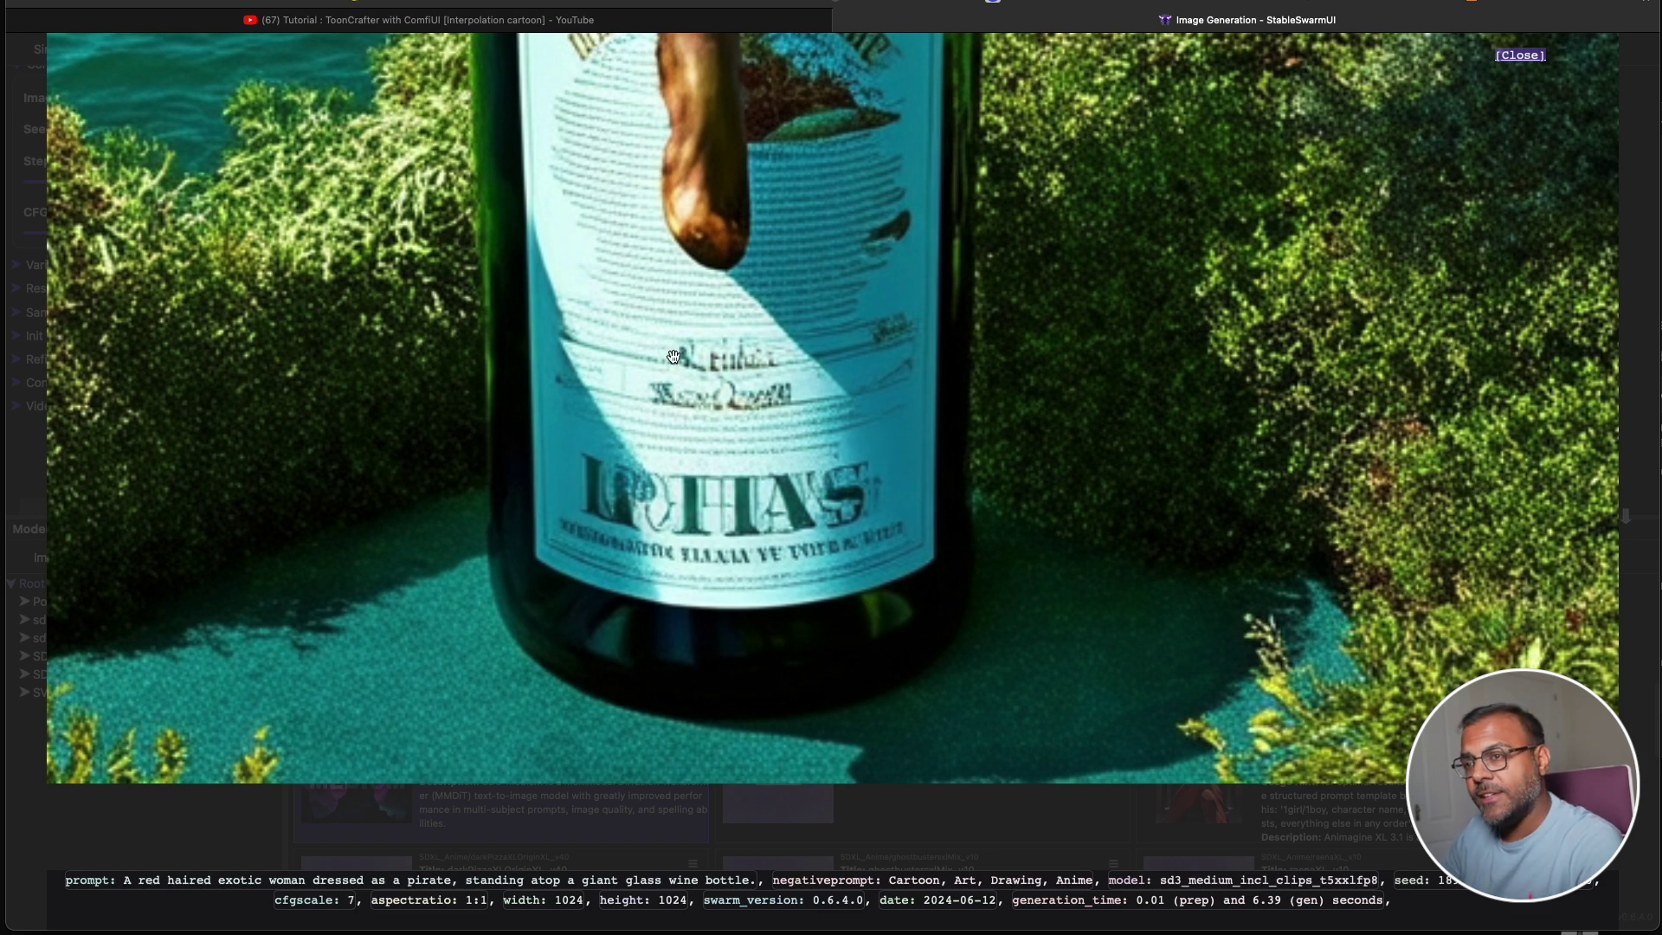
{"action": "left_click_drag", "start_coordinate": [719, 442], "coordinate": [757, 506]}
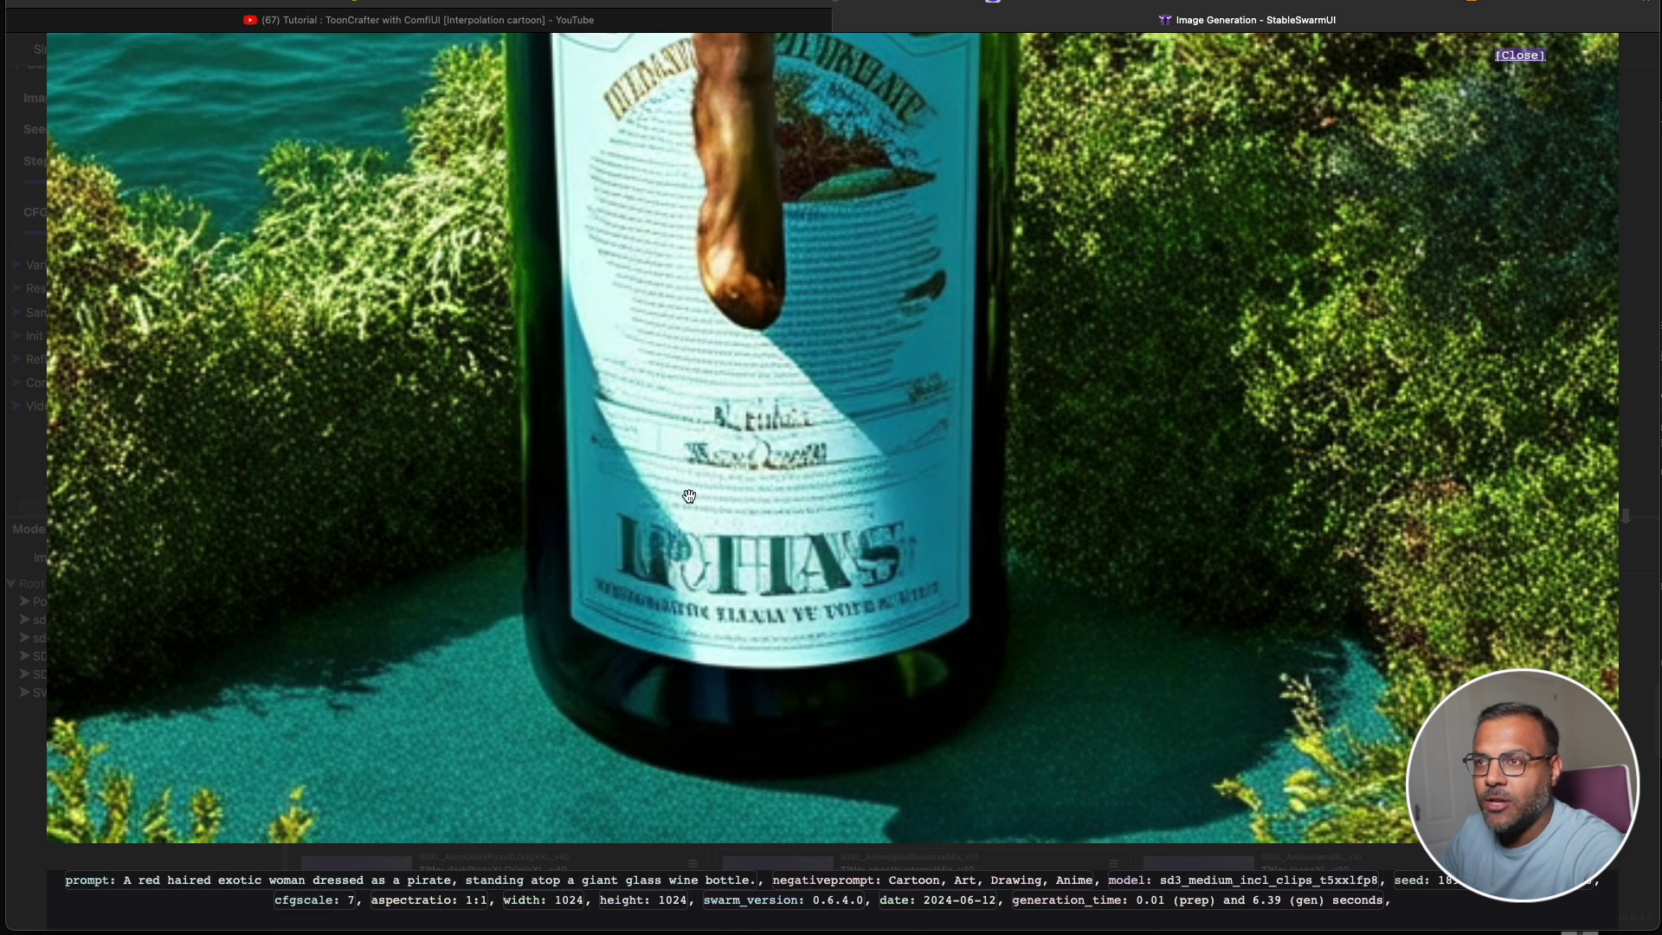
{"action": "scroll", "coordinate": [898, 629], "scroll_direction": "up", "scroll_amount": 1}
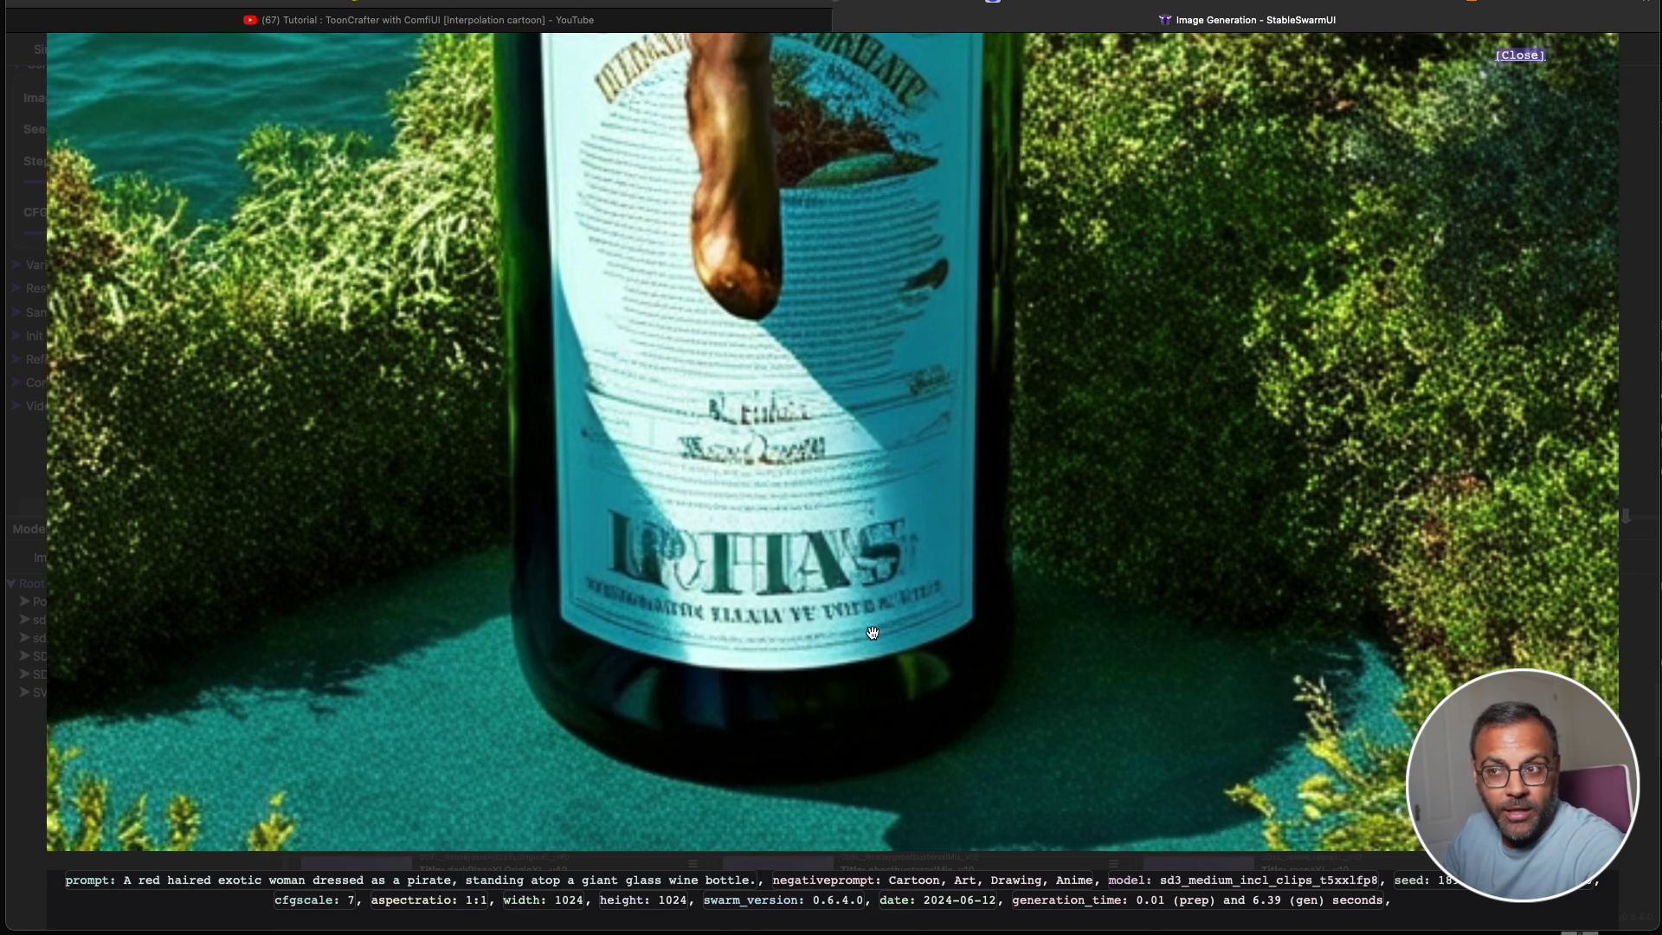
{"action": "left_click", "coordinate": [934, 468]}
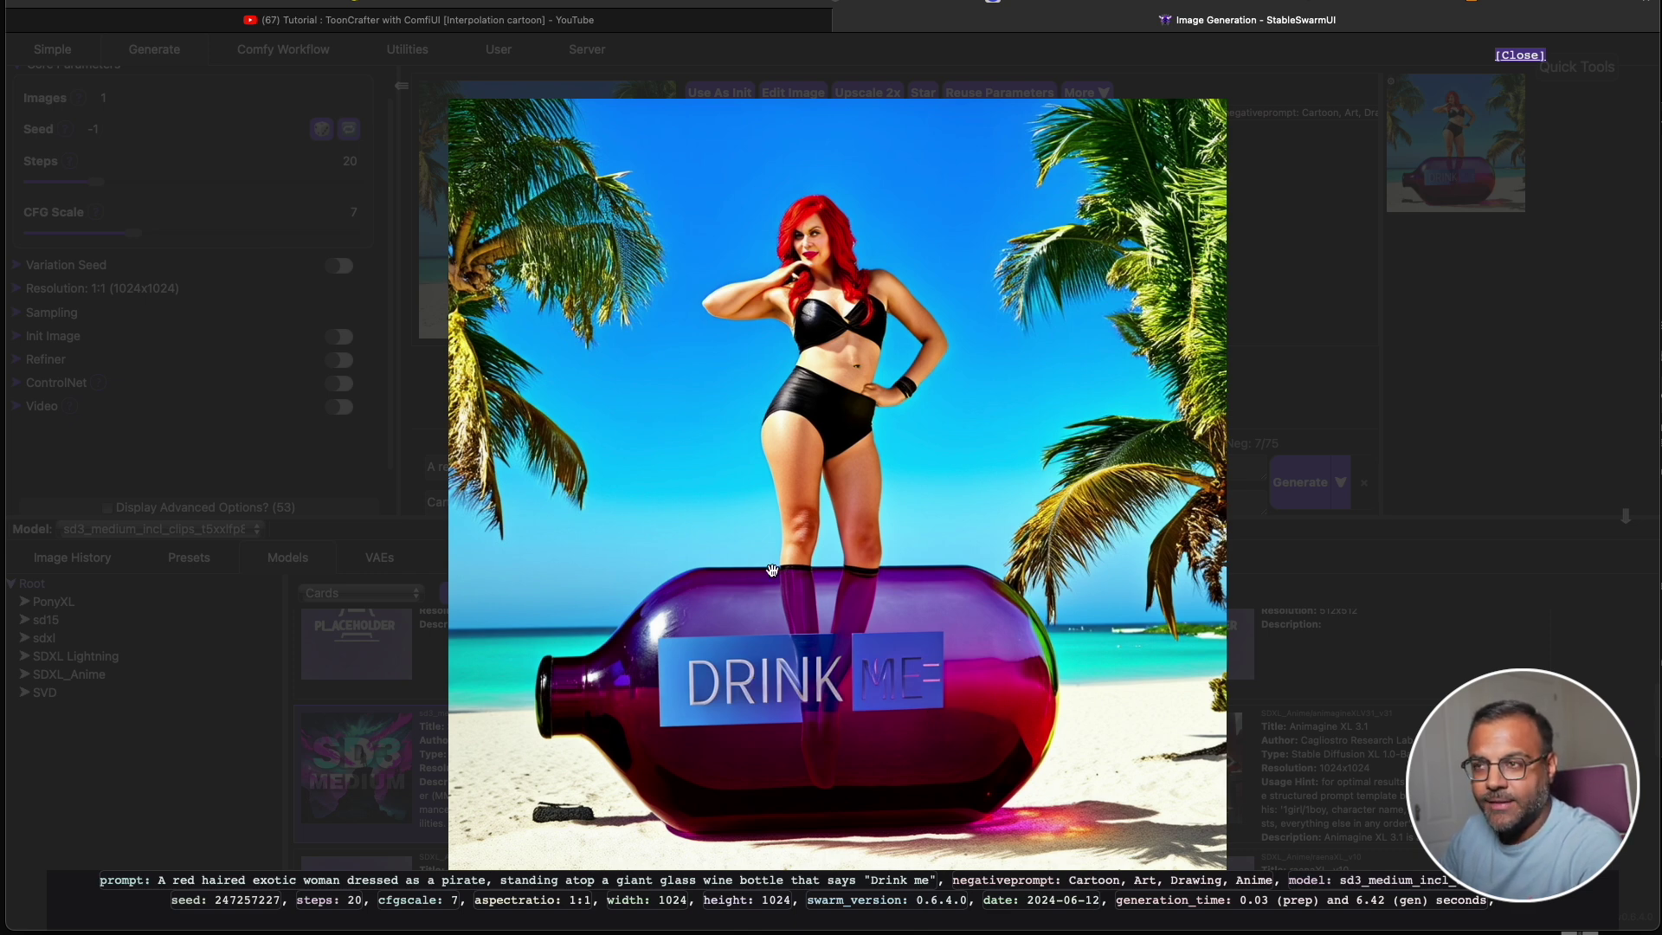
{"action": "scroll", "coordinate": [753, 597], "scroll_direction": "up", "scroll_amount": 1}
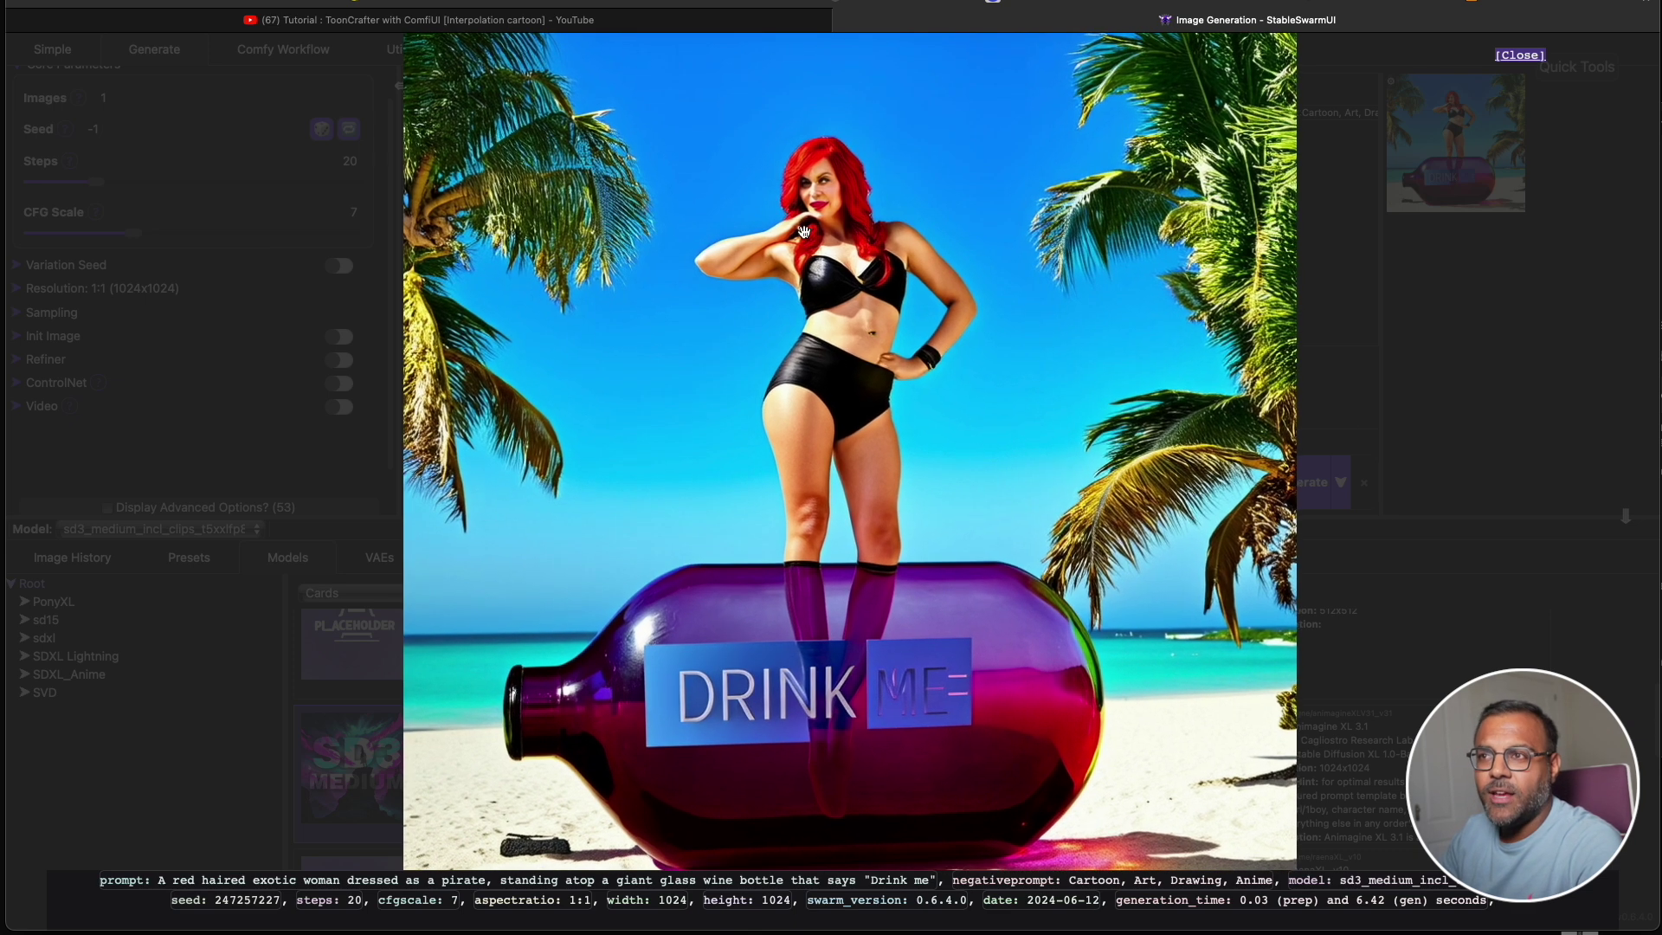
{"action": "scroll", "coordinate": [830, 641], "scroll_direction": "up", "scroll_amount": 1}
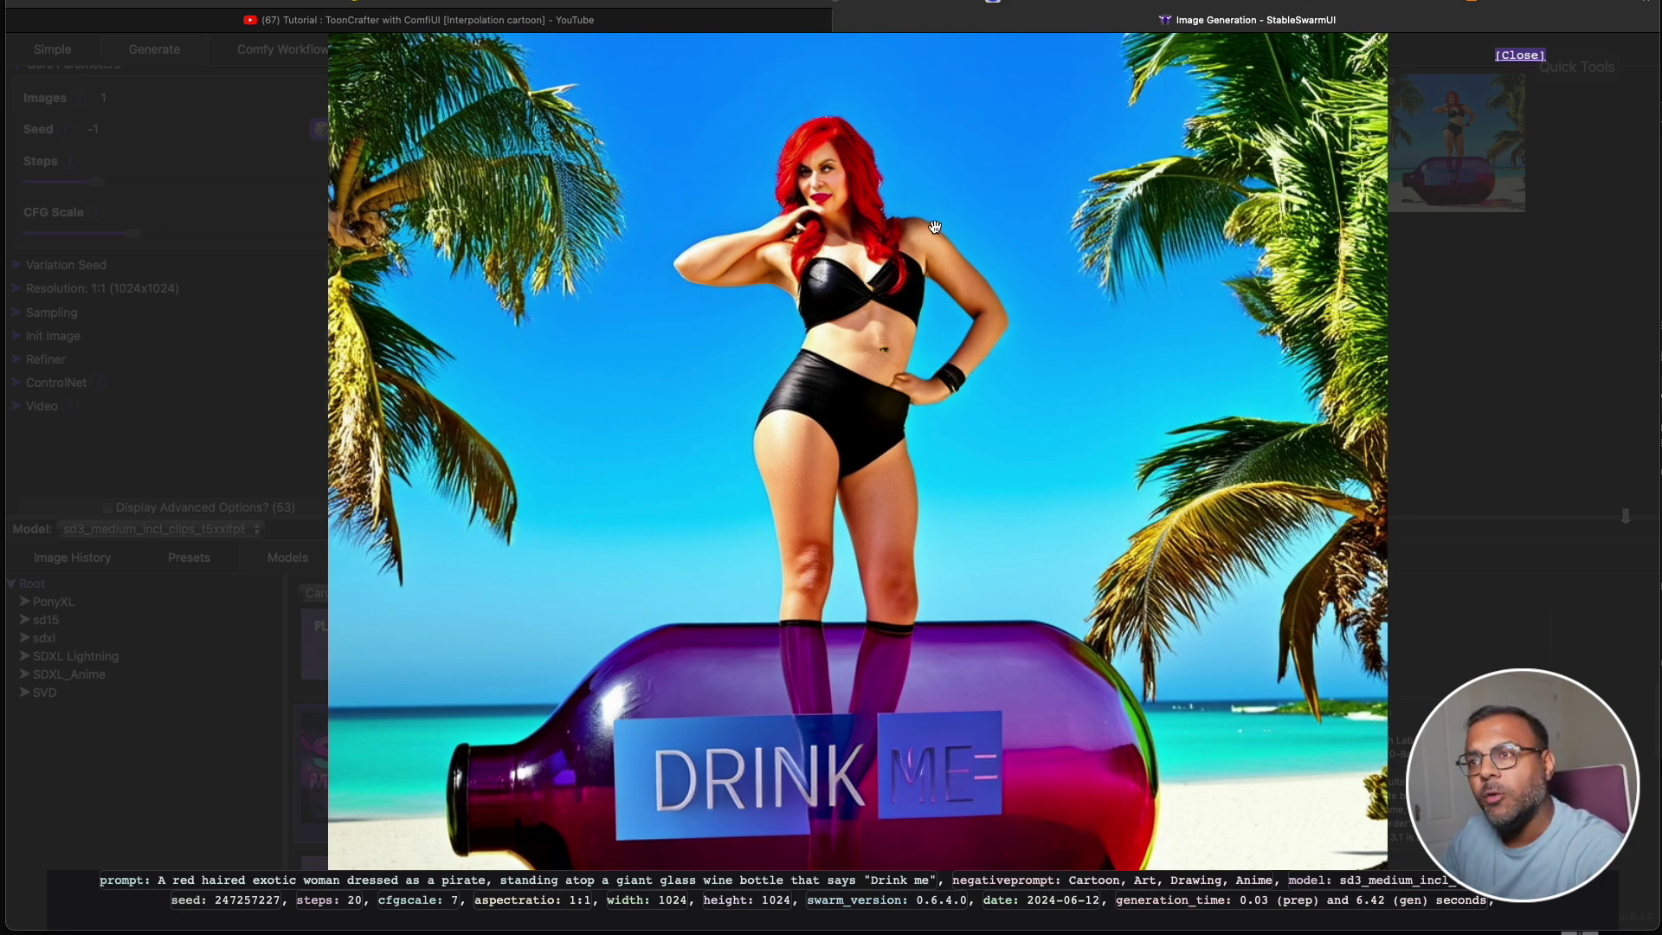
{"action": "left_click", "coordinate": [1549, 352]}
Reword the prompt to 'A ship adrift in the sea, in the middle of a violent storm' and view the result.
{"action": "double_click", "coordinate": [606, 468]}
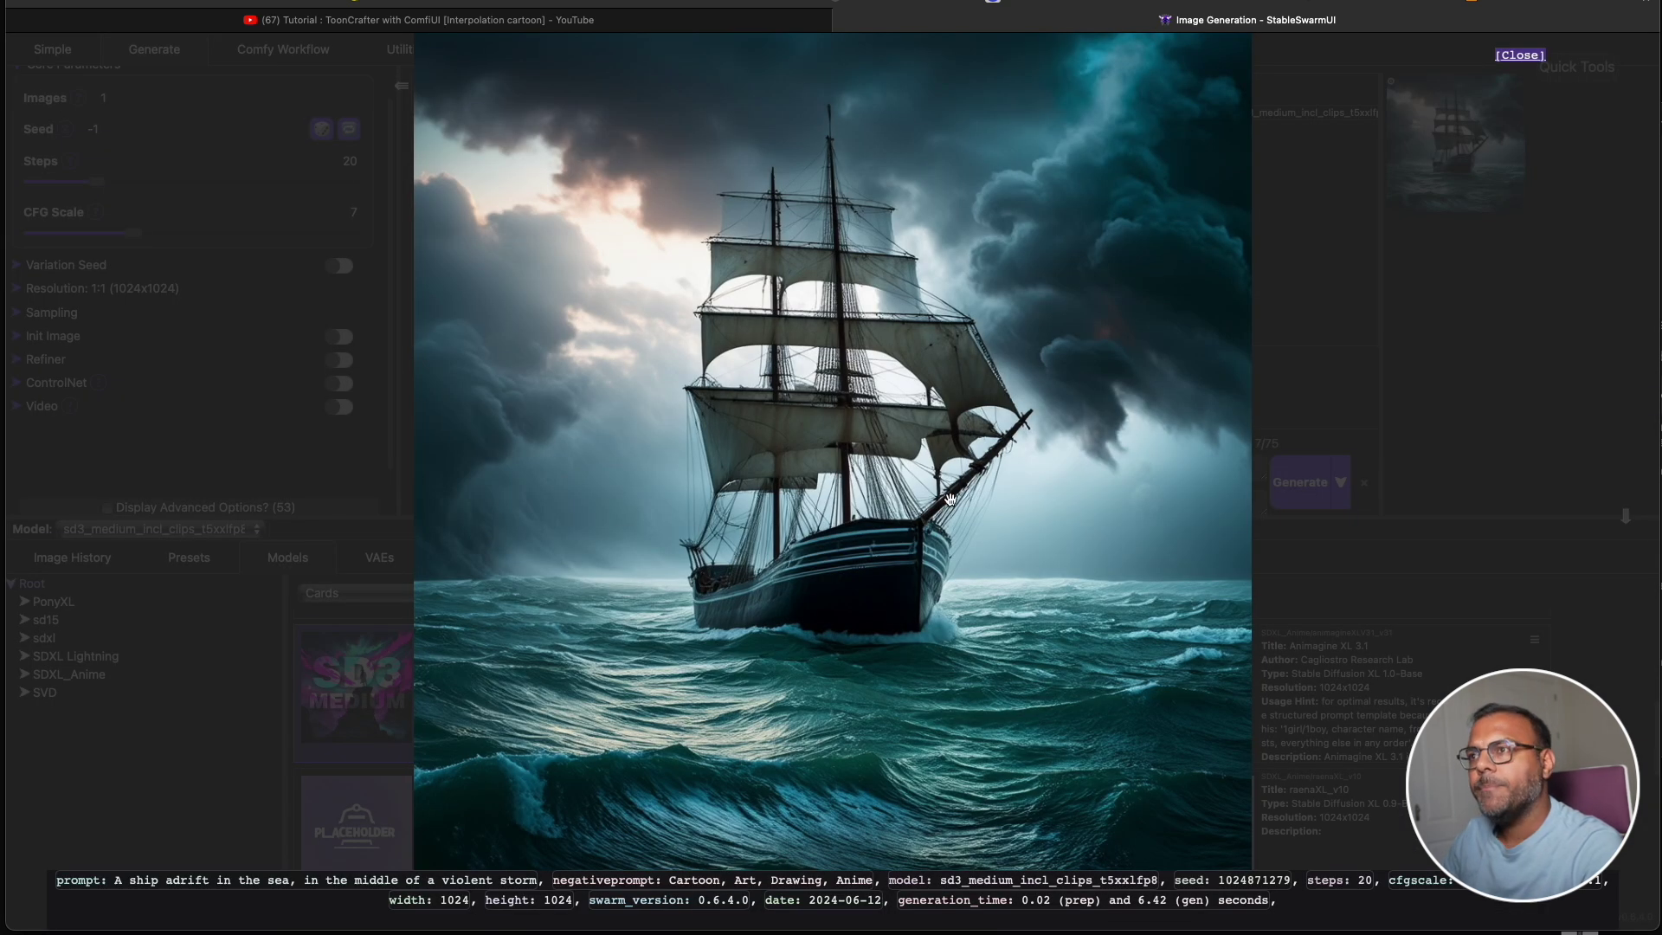
{"action": "scroll", "coordinate": [904, 697], "scroll_direction": "up", "scroll_amount": 5}
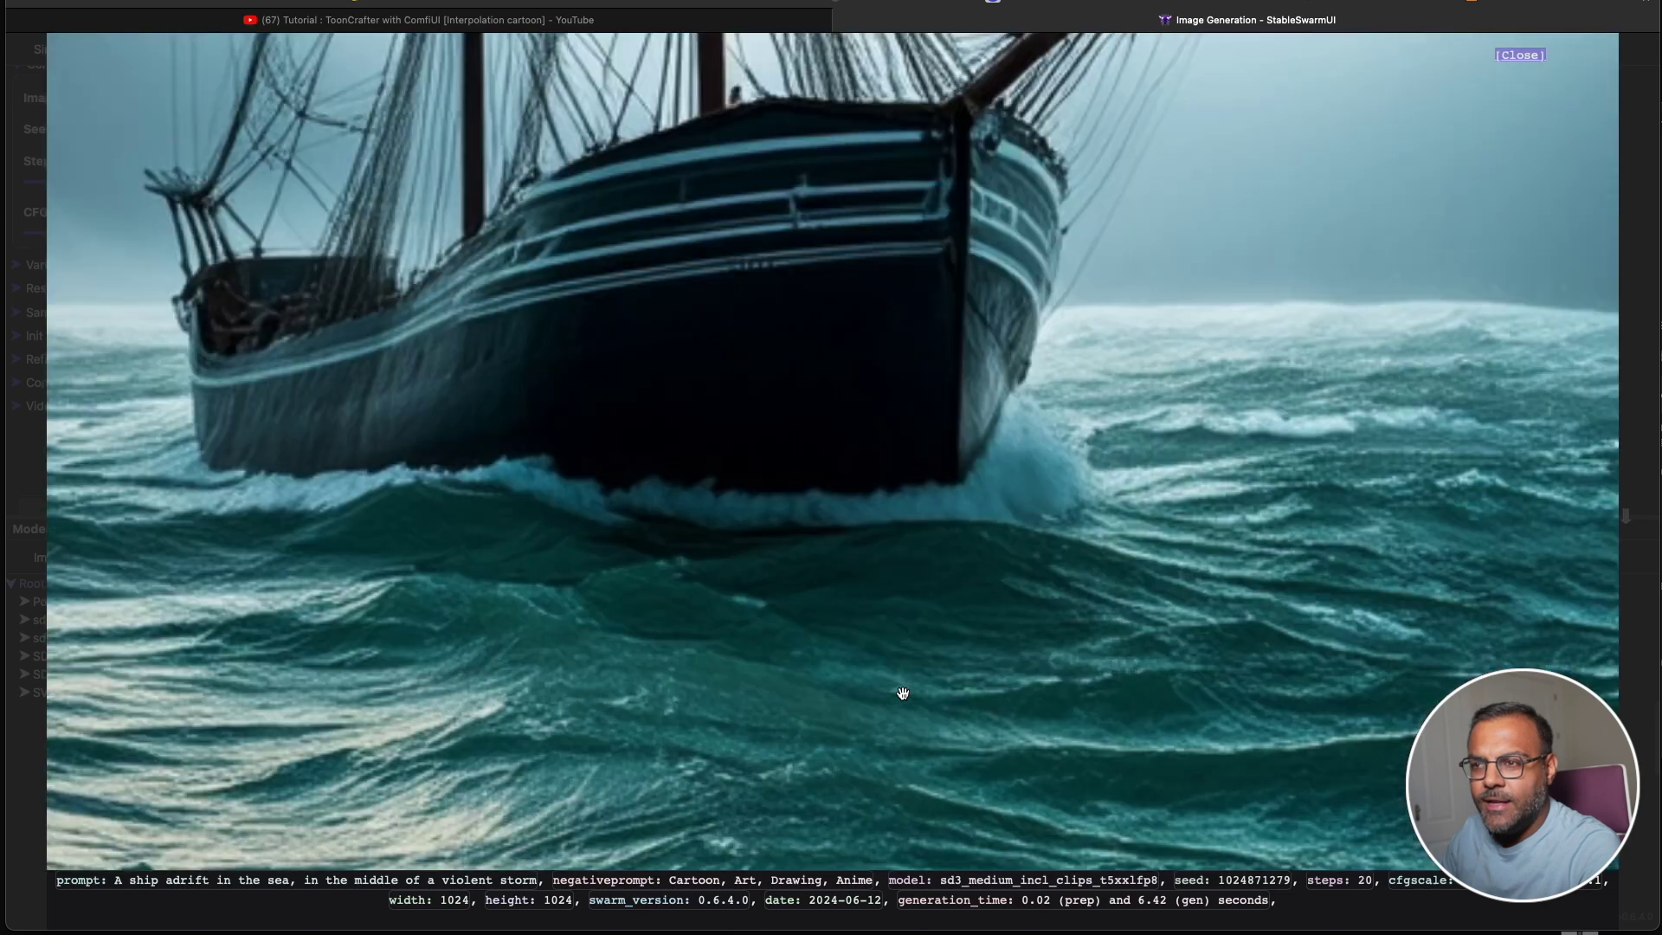
{"action": "scroll", "coordinate": [466, 683], "scroll_direction": "down", "scroll_amount": 4}
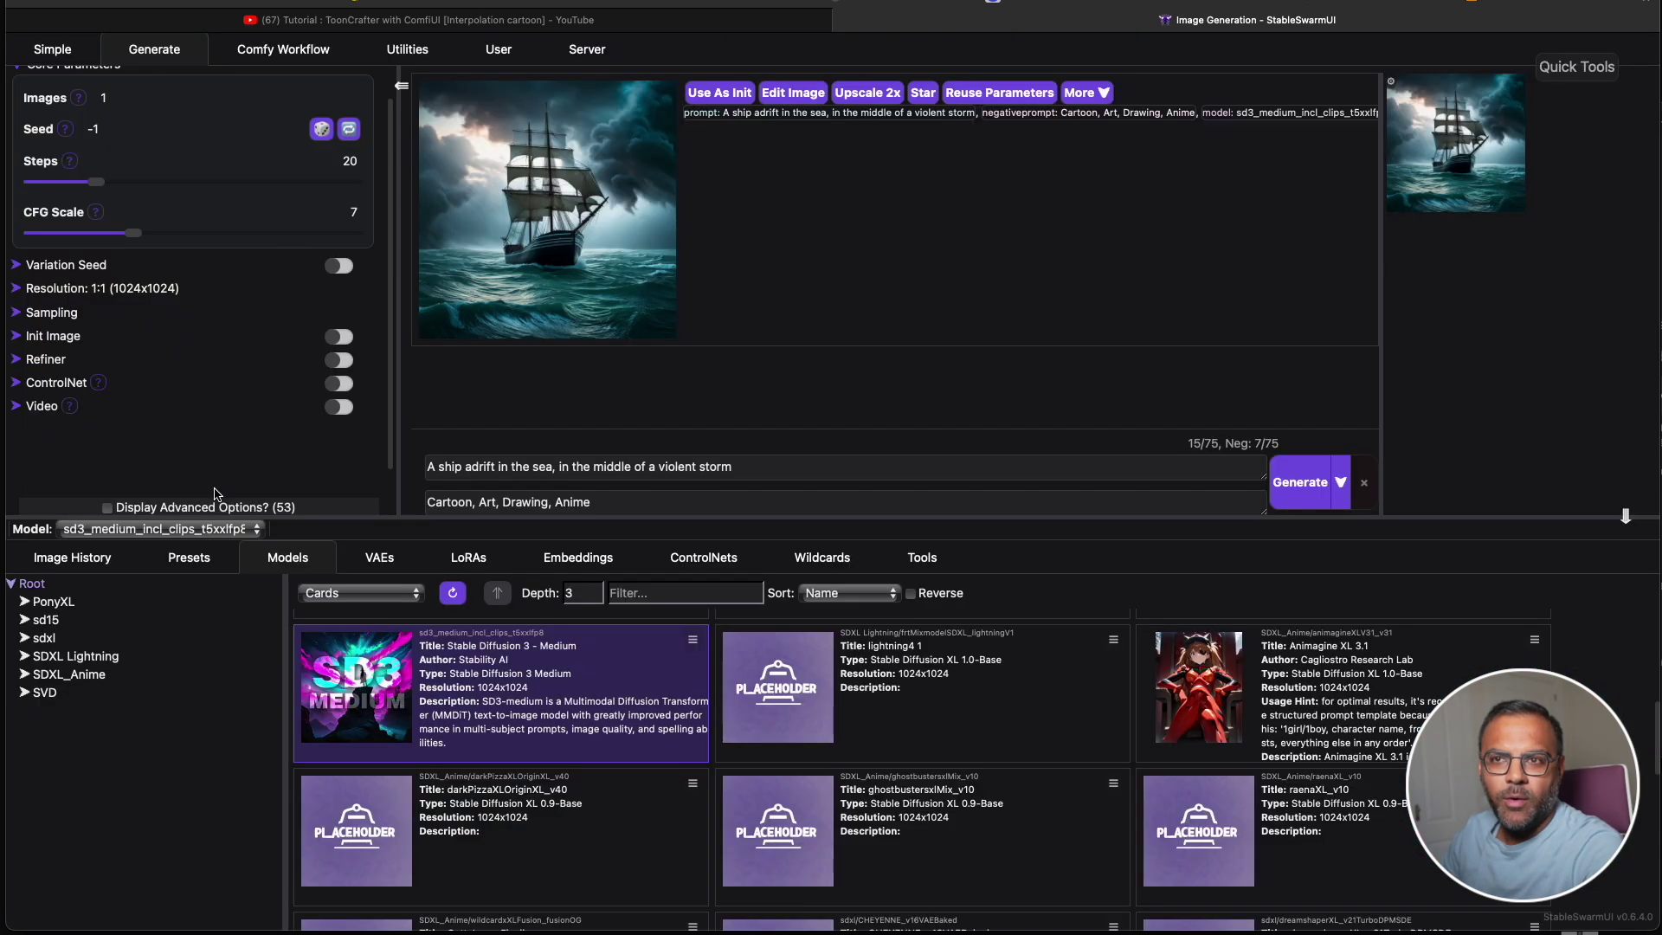
{"action": "left_click", "coordinate": [218, 494]}
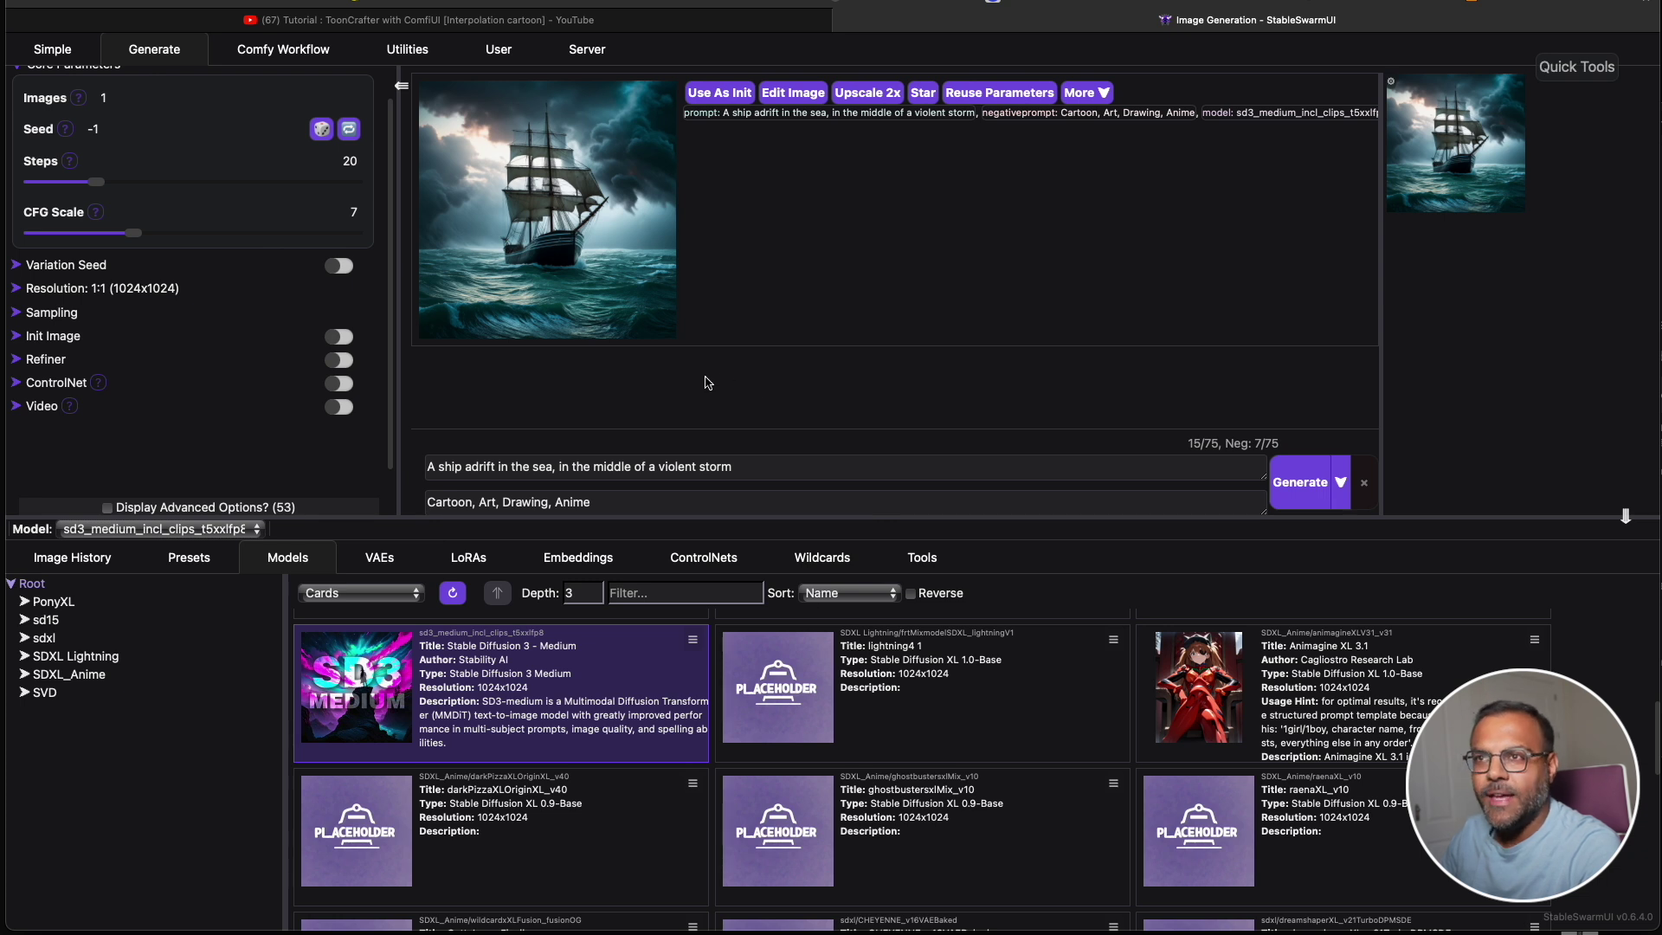
{"action": "left_click", "coordinate": [756, 468]}
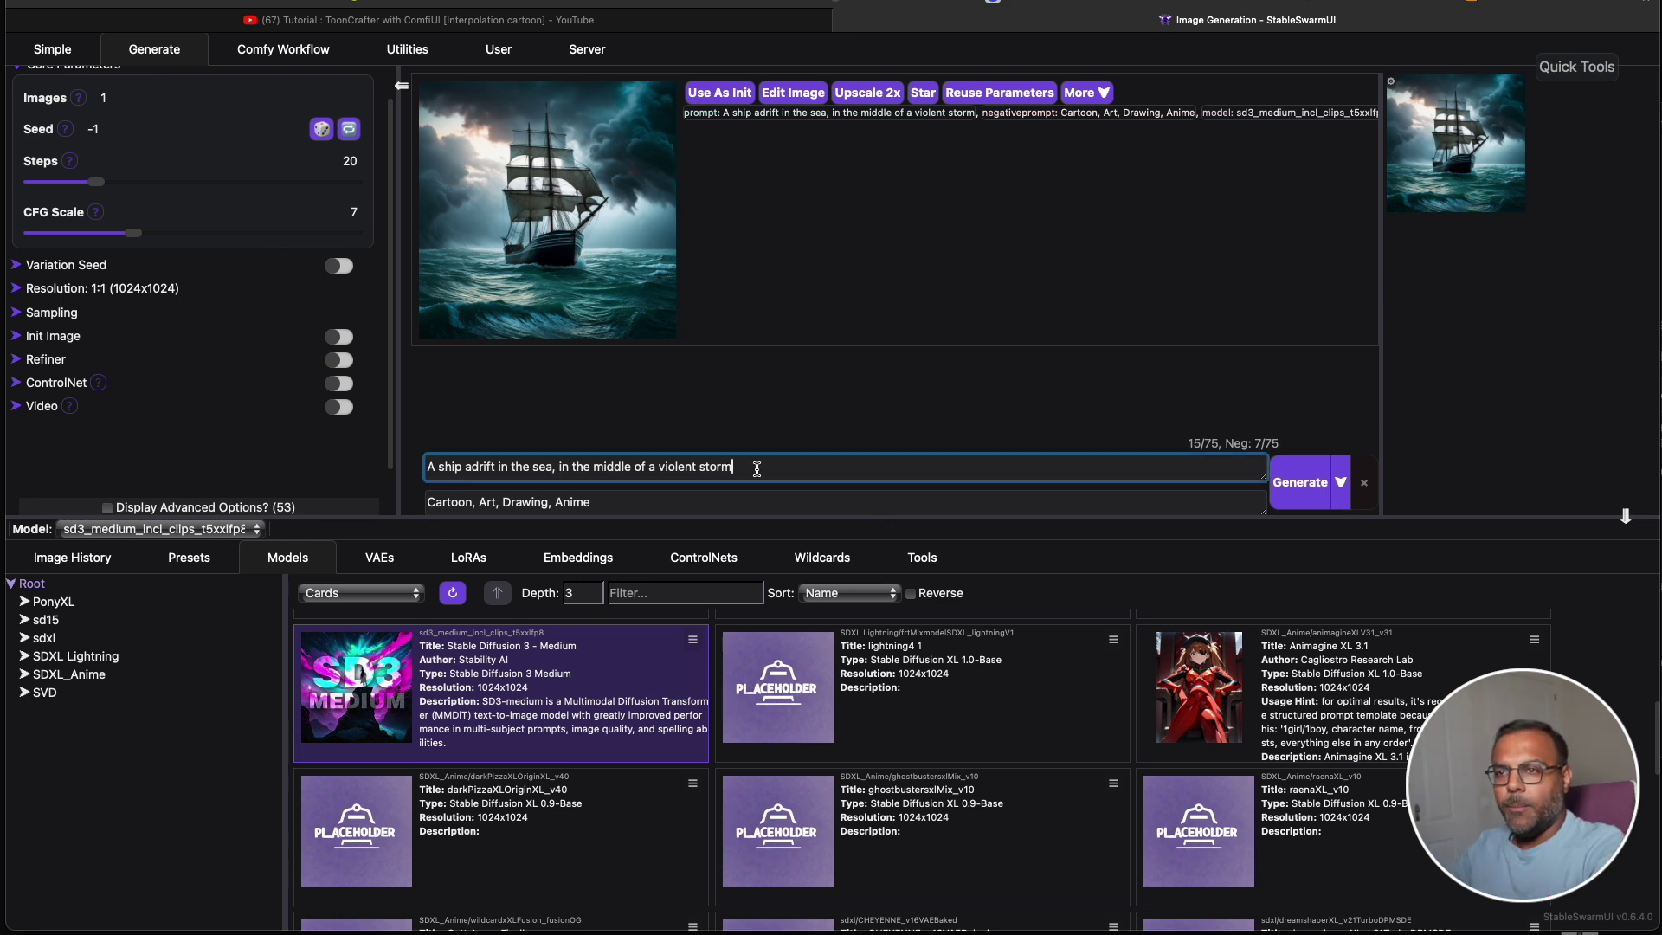
Change the prompt to 'Two' ships, adding that the left ship is red and the right one blue.
{"action": "double_click", "coordinate": [427, 468]}
{"action": "type", "text": "Two"}
{"action": "key", "text": "End"}
{"action": "type", "text": ". The "}
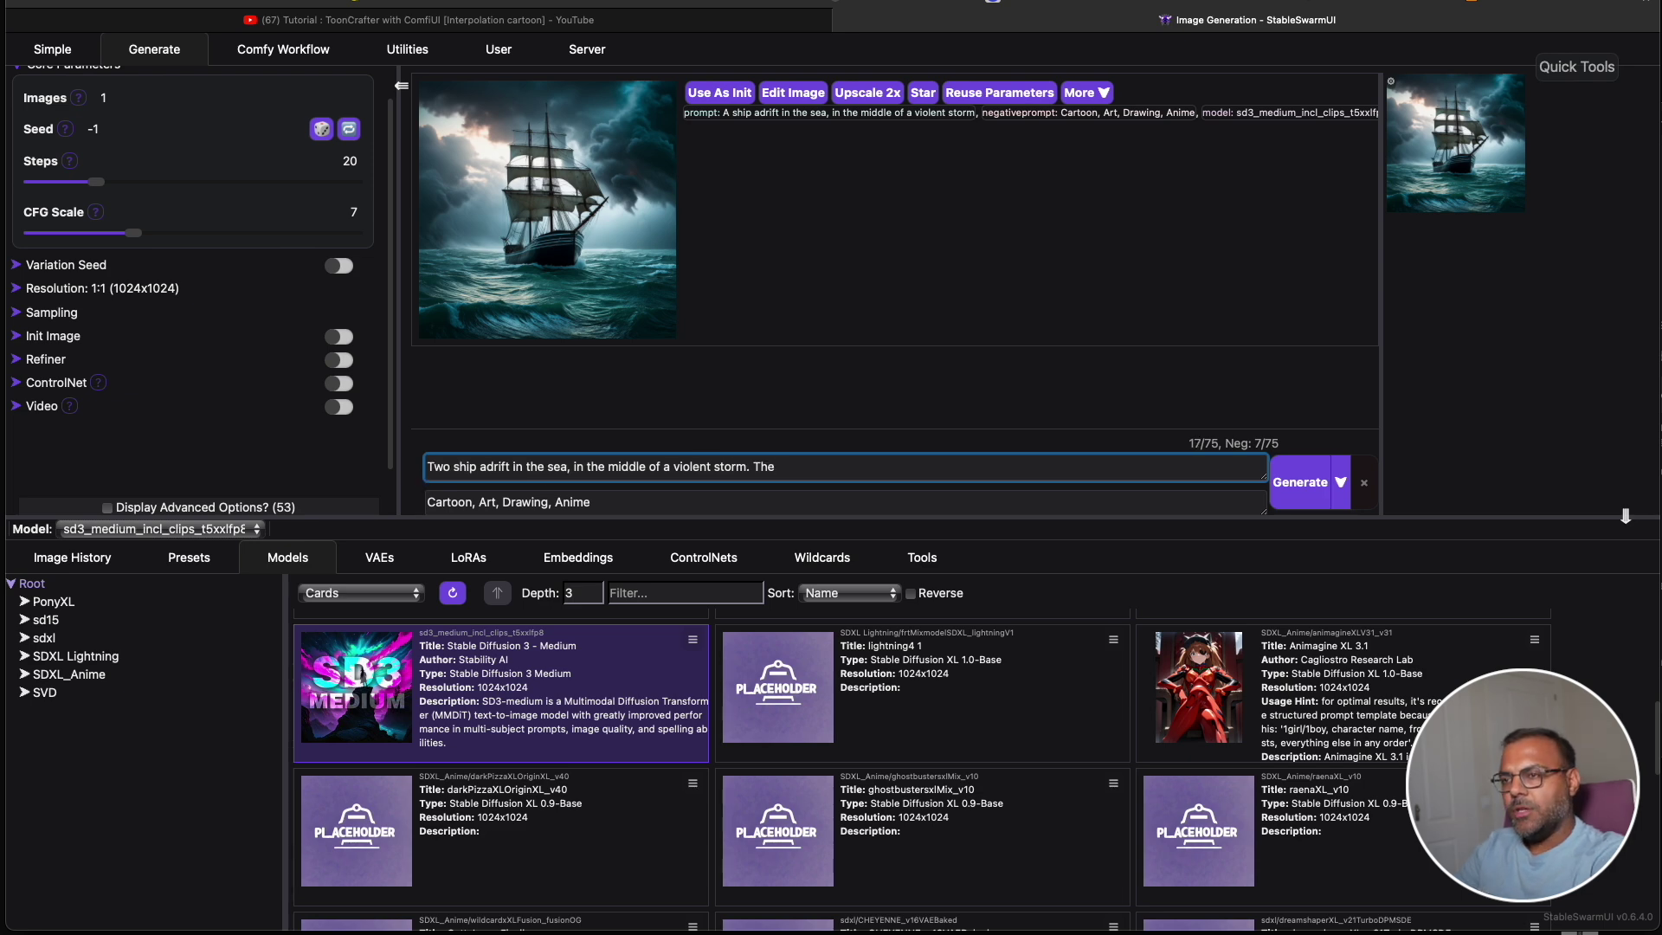
{"action": "type", "text": "Ship on the left is red, and the one on the right is bl"}
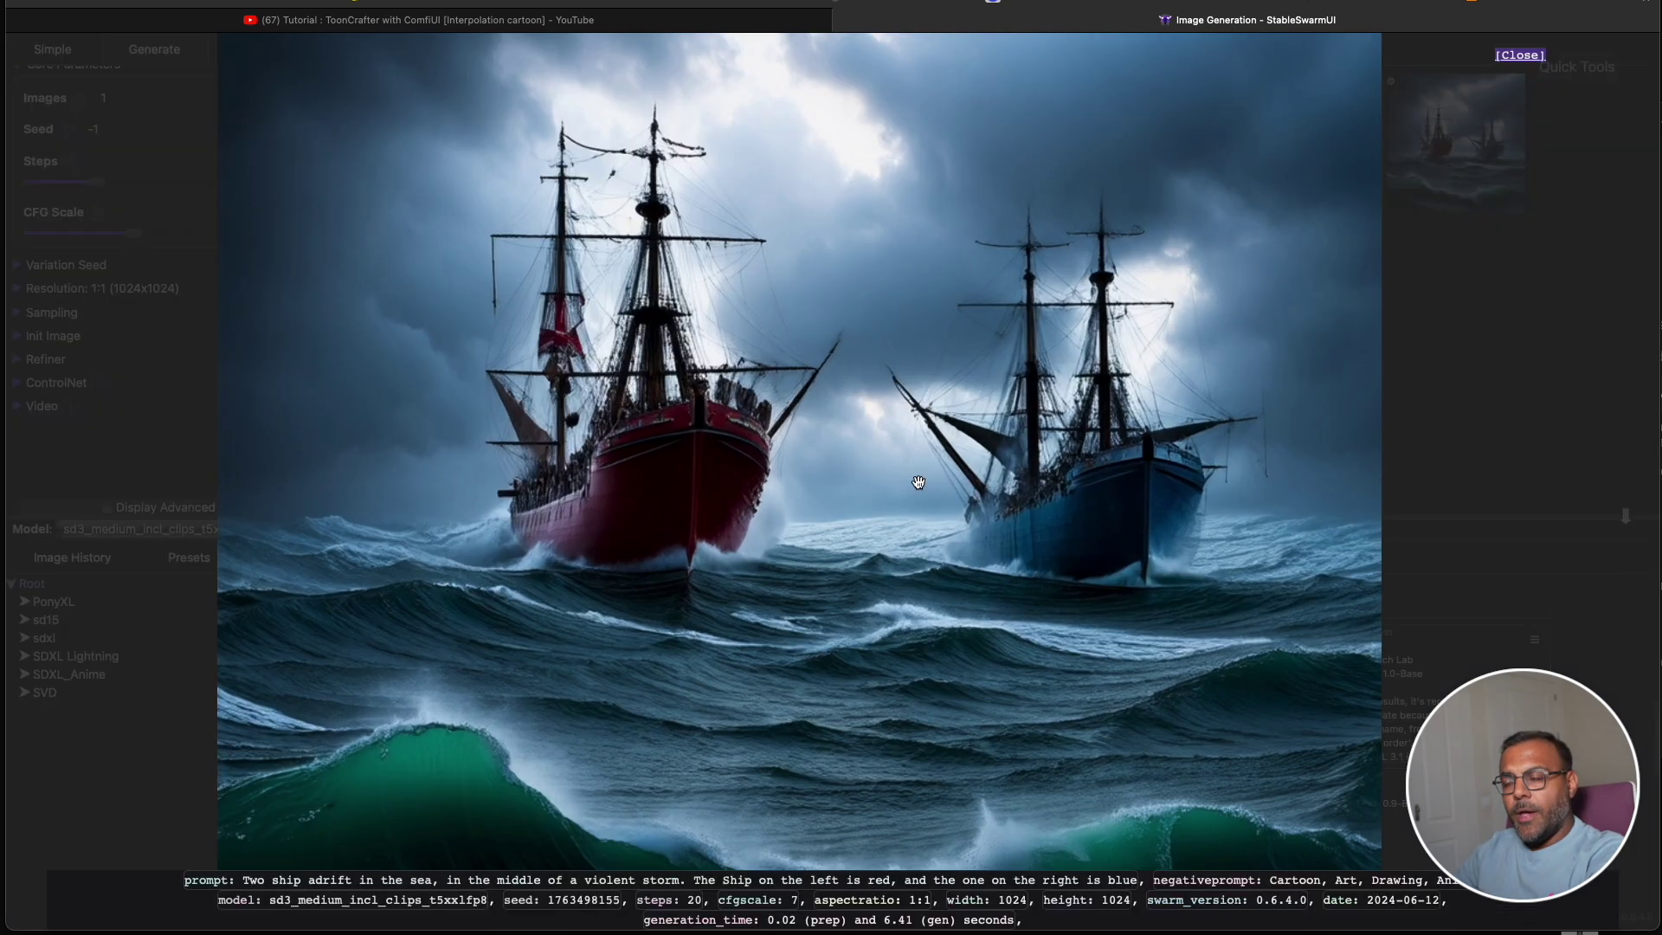
{"action": "scroll", "coordinate": [884, 532], "scroll_direction": "up", "scroll_amount": 4}
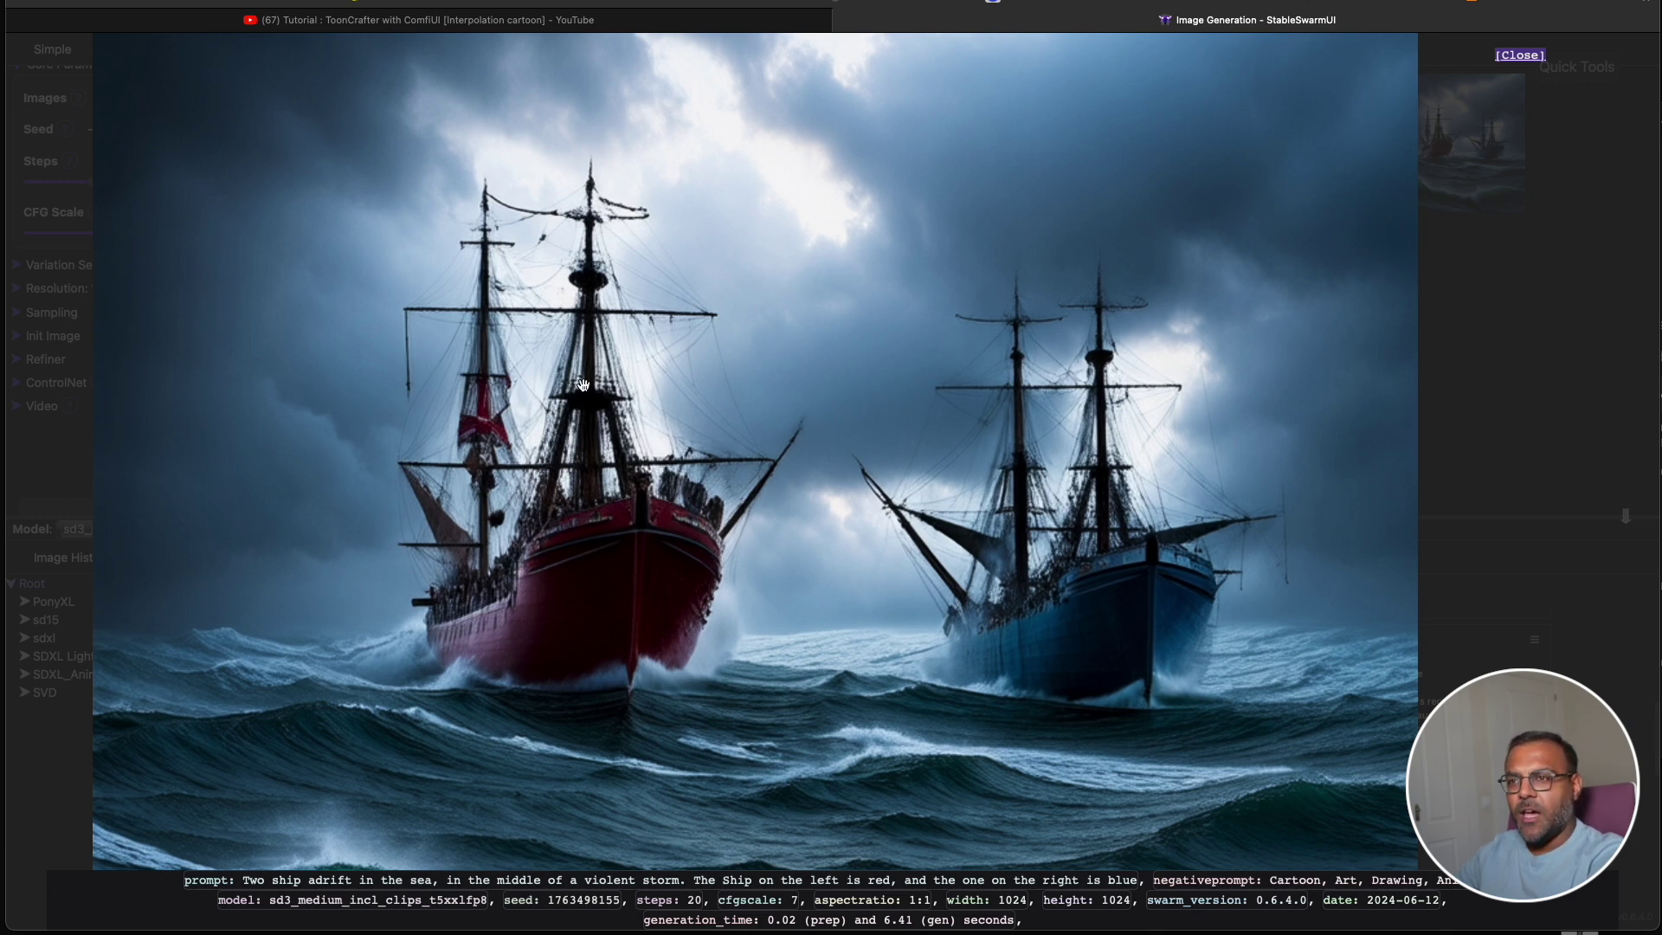
{"action": "left_click", "coordinate": [534, 356]}
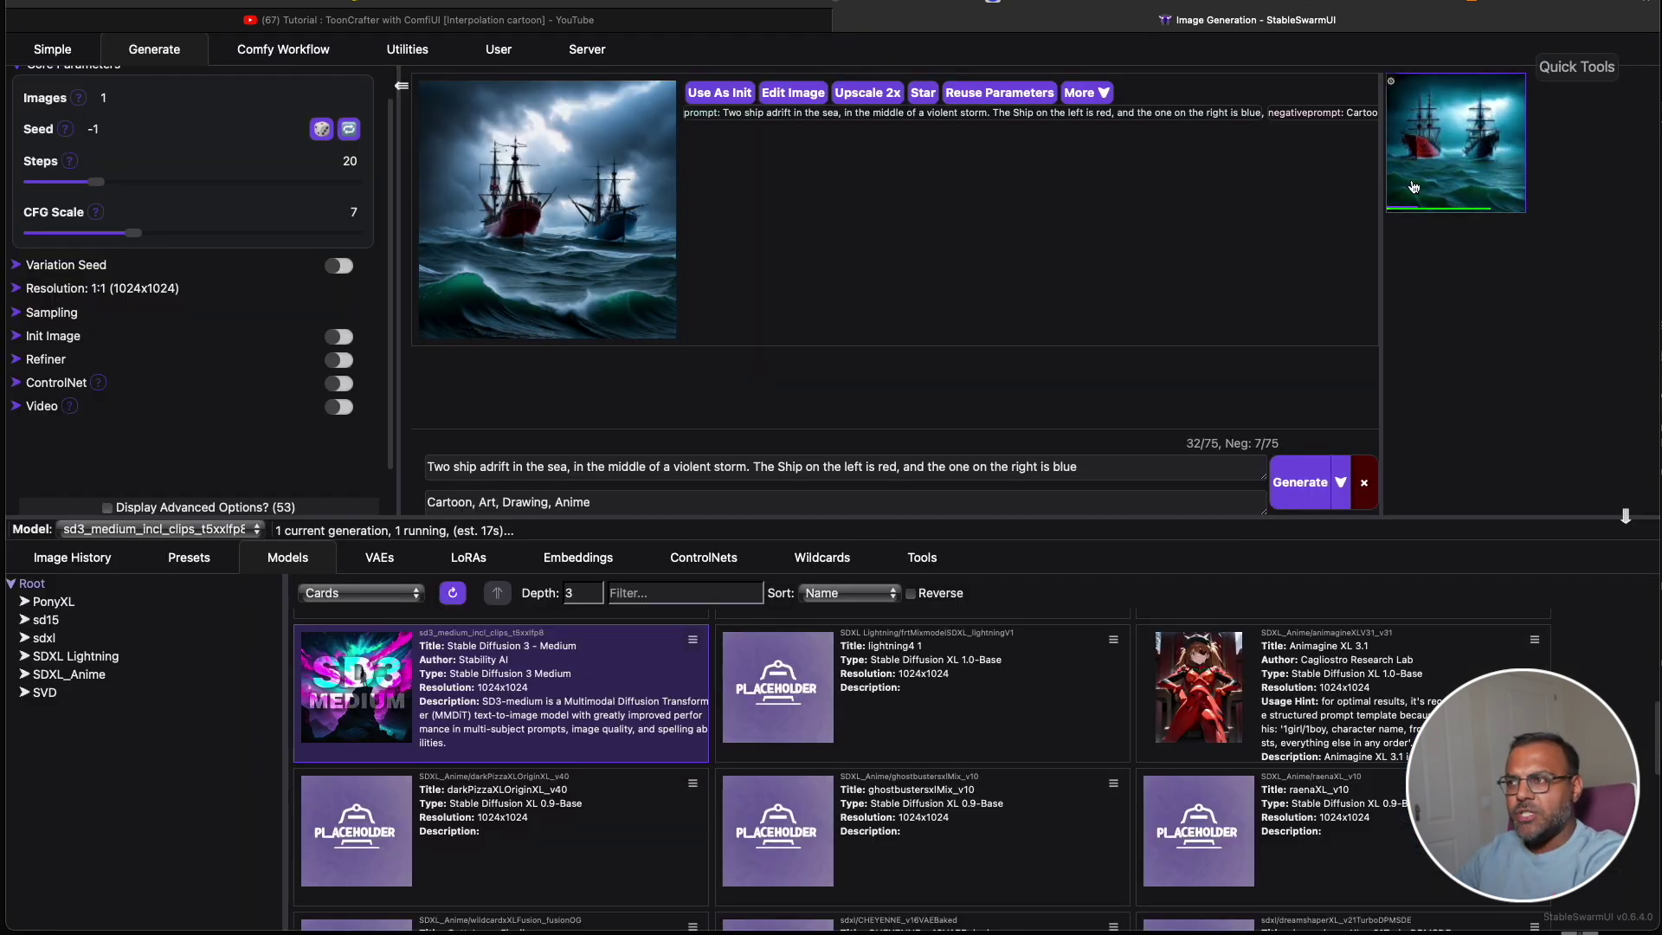
Open the newest red-and-blue two-ship storm image full size, zoom in, and close it.
{"action": "left_click", "coordinate": [1454, 142]}
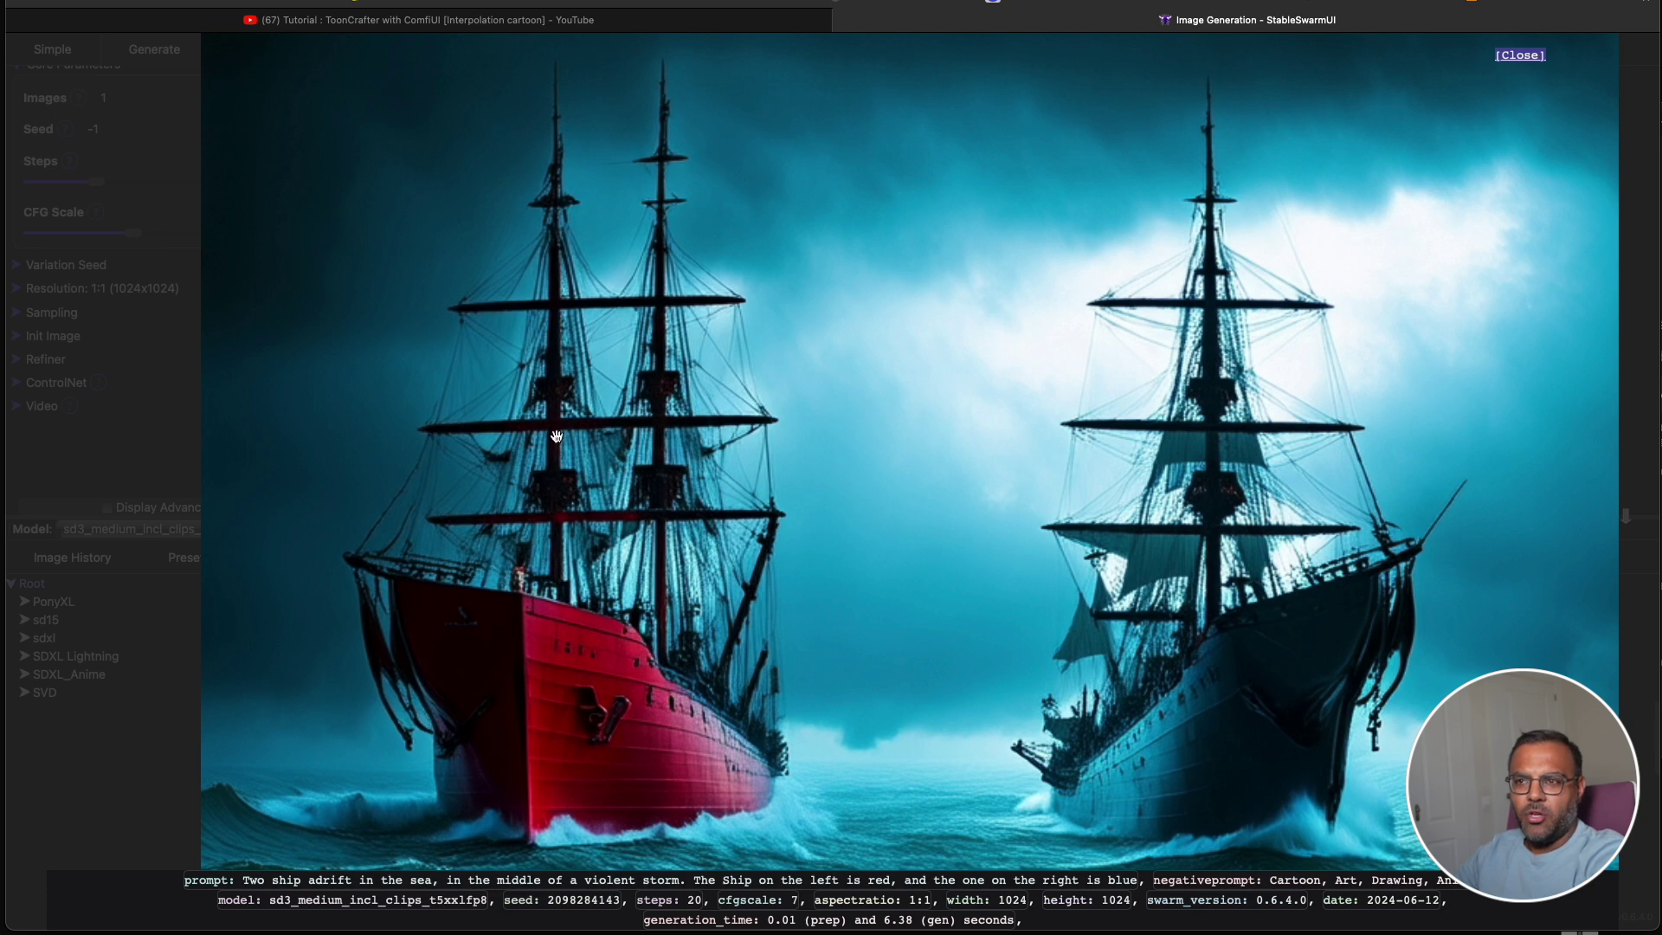
{"action": "scroll", "coordinate": [942, 590], "scroll_direction": "up", "scroll_amount": 1}
{"action": "scroll", "coordinate": [942, 590], "scroll_direction": "down", "scroll_amount": 2}
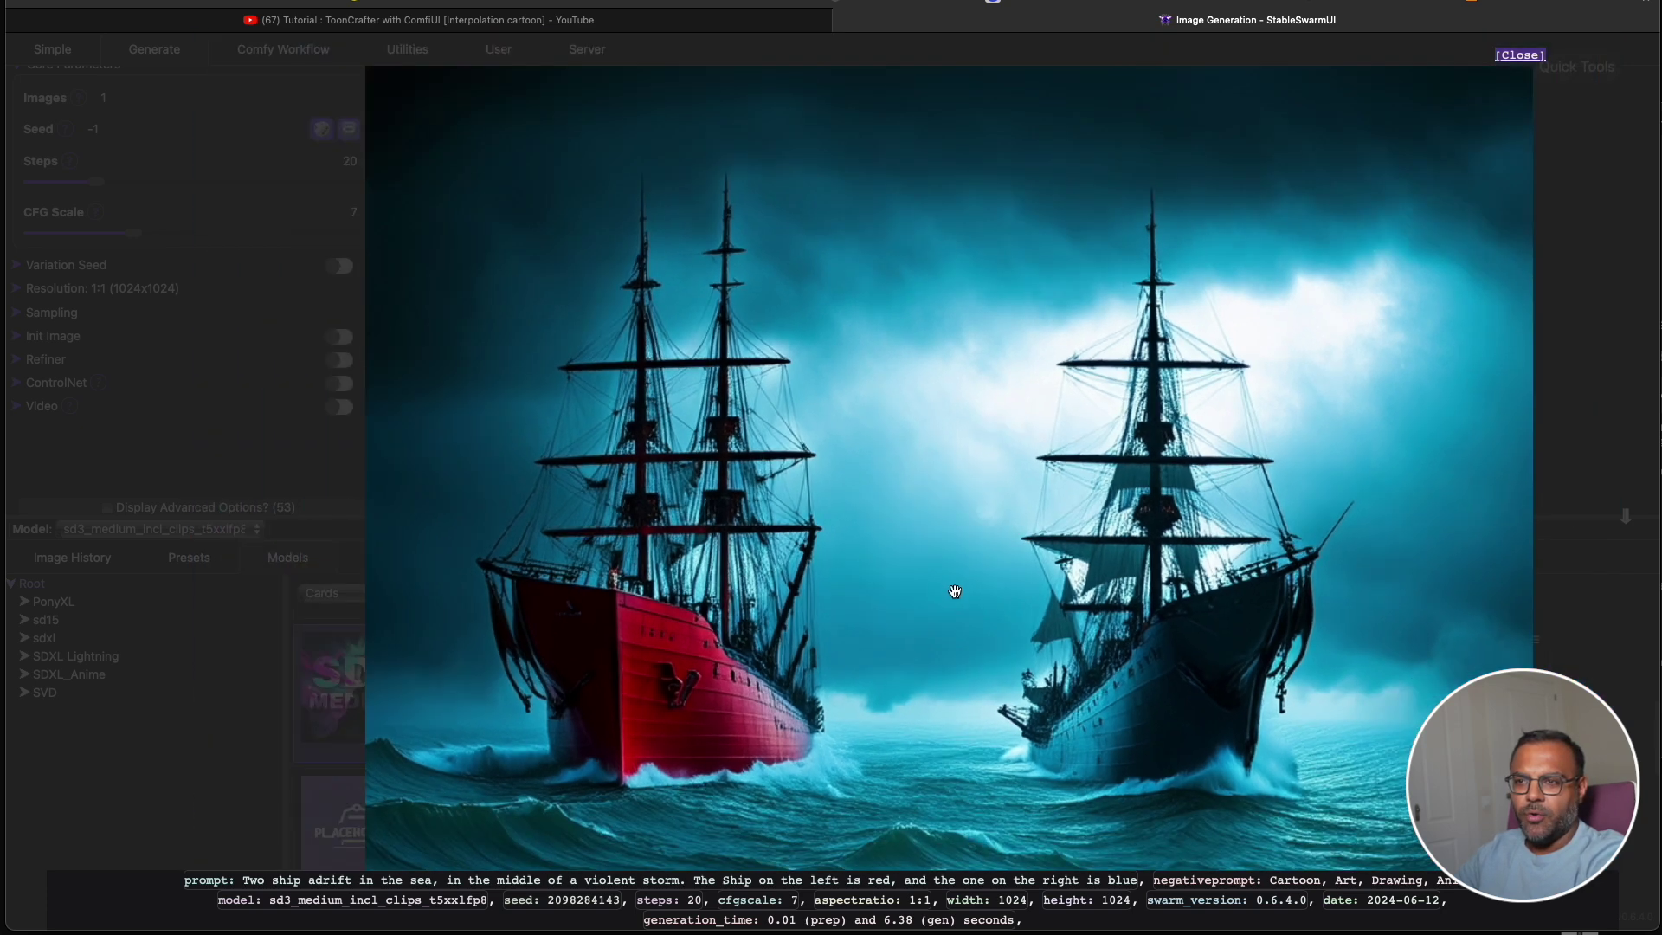
{"action": "left_click", "coordinate": [1611, 445]}
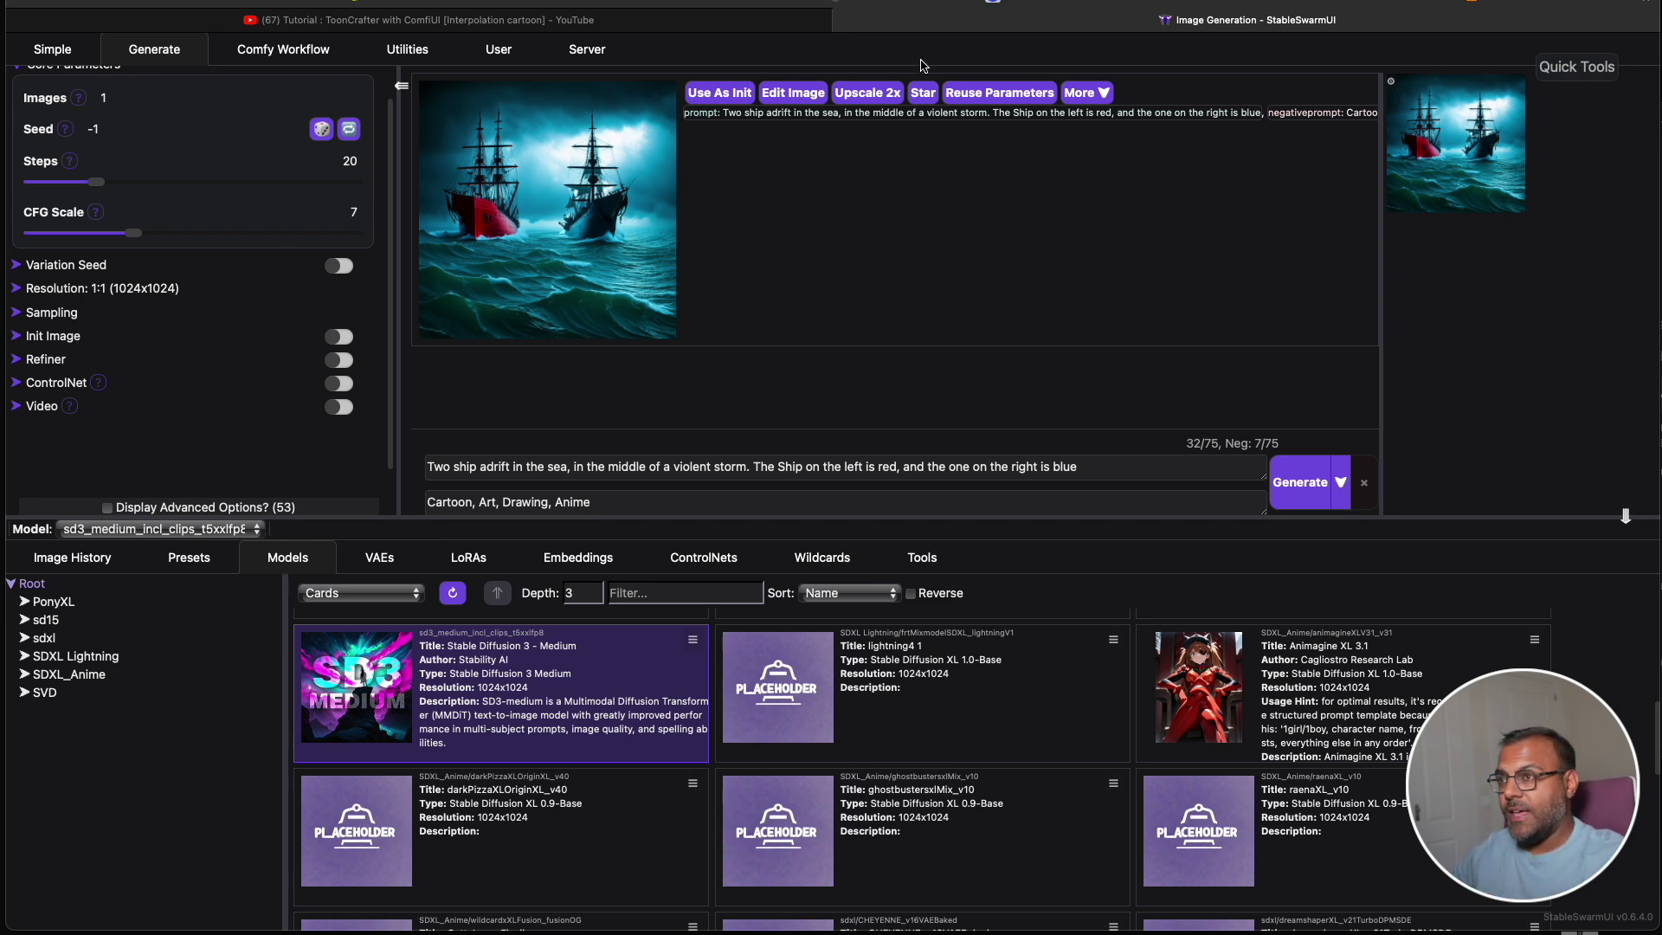
In the Comfy Workflow tab, bring Load Models into view and open Load Checkpoint's ckpt_name list.
{"action": "left_click", "coordinate": [283, 49]}
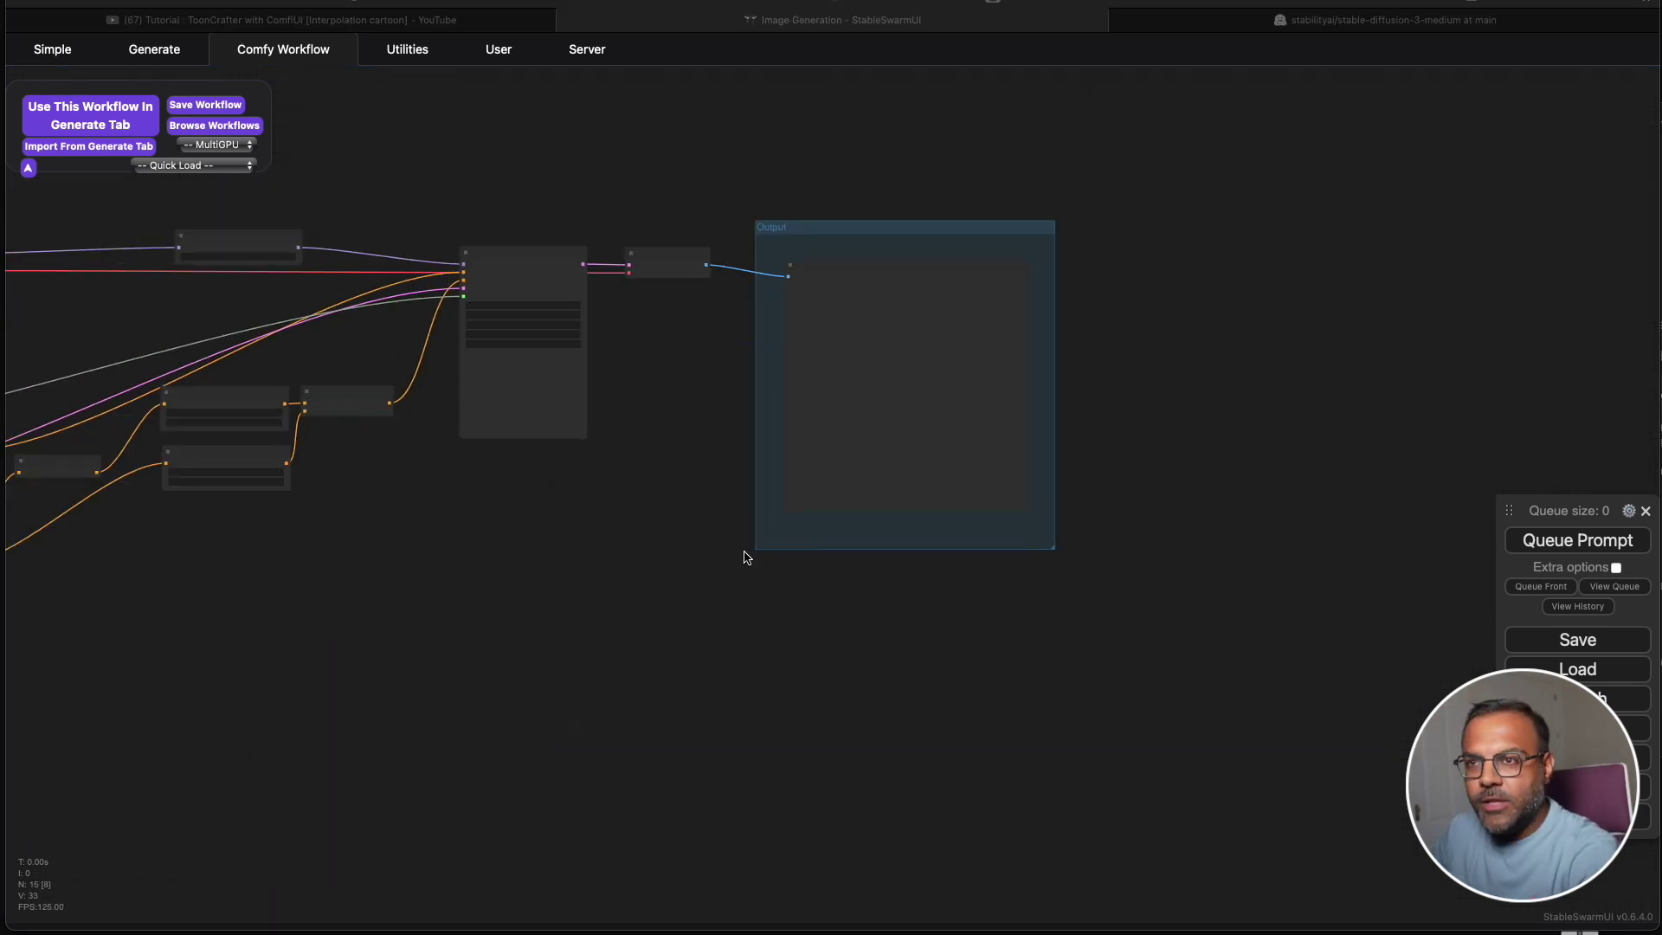
{"action": "scroll", "coordinate": [623, 588], "scroll_direction": "down", "scroll_amount": 2}
{"action": "left_click", "coordinate": [1013, 668]}
{"action": "left_click", "coordinate": [663, 637]}
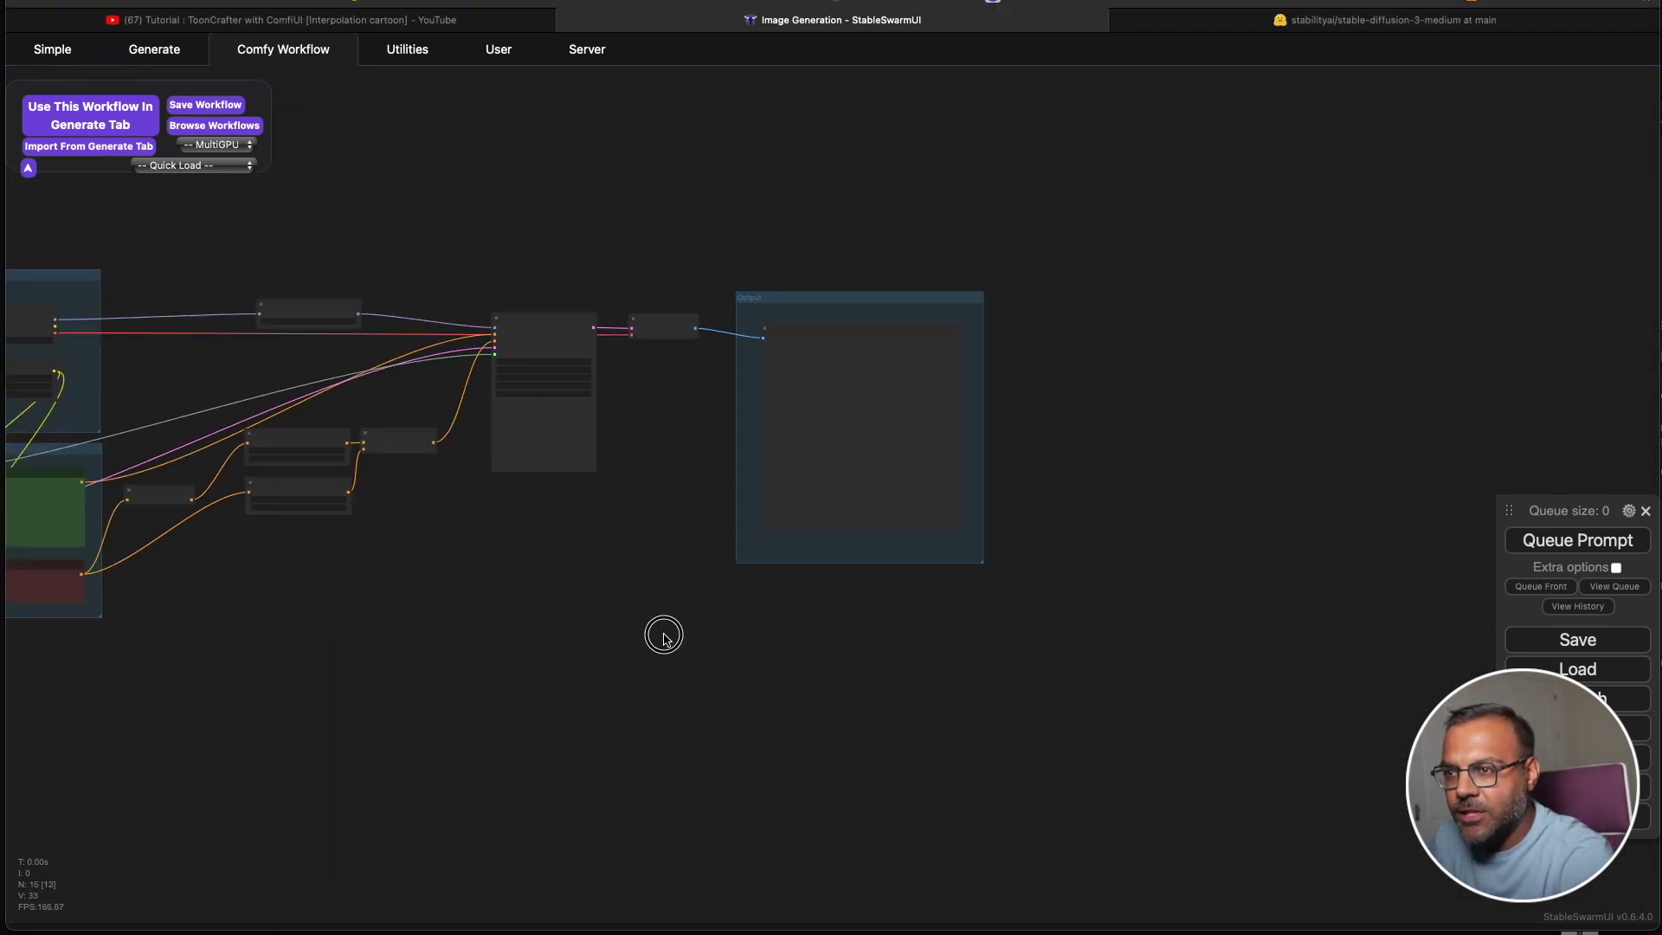
{"action": "left_click_drag", "start_coordinate": [664, 637], "coordinate": [1109, 693]}
{"action": "left_click_drag", "start_coordinate": [579, 671], "coordinate": [879, 683]}
{"action": "scroll", "coordinate": [433, 407], "scroll_direction": "up", "scroll_amount": 5}
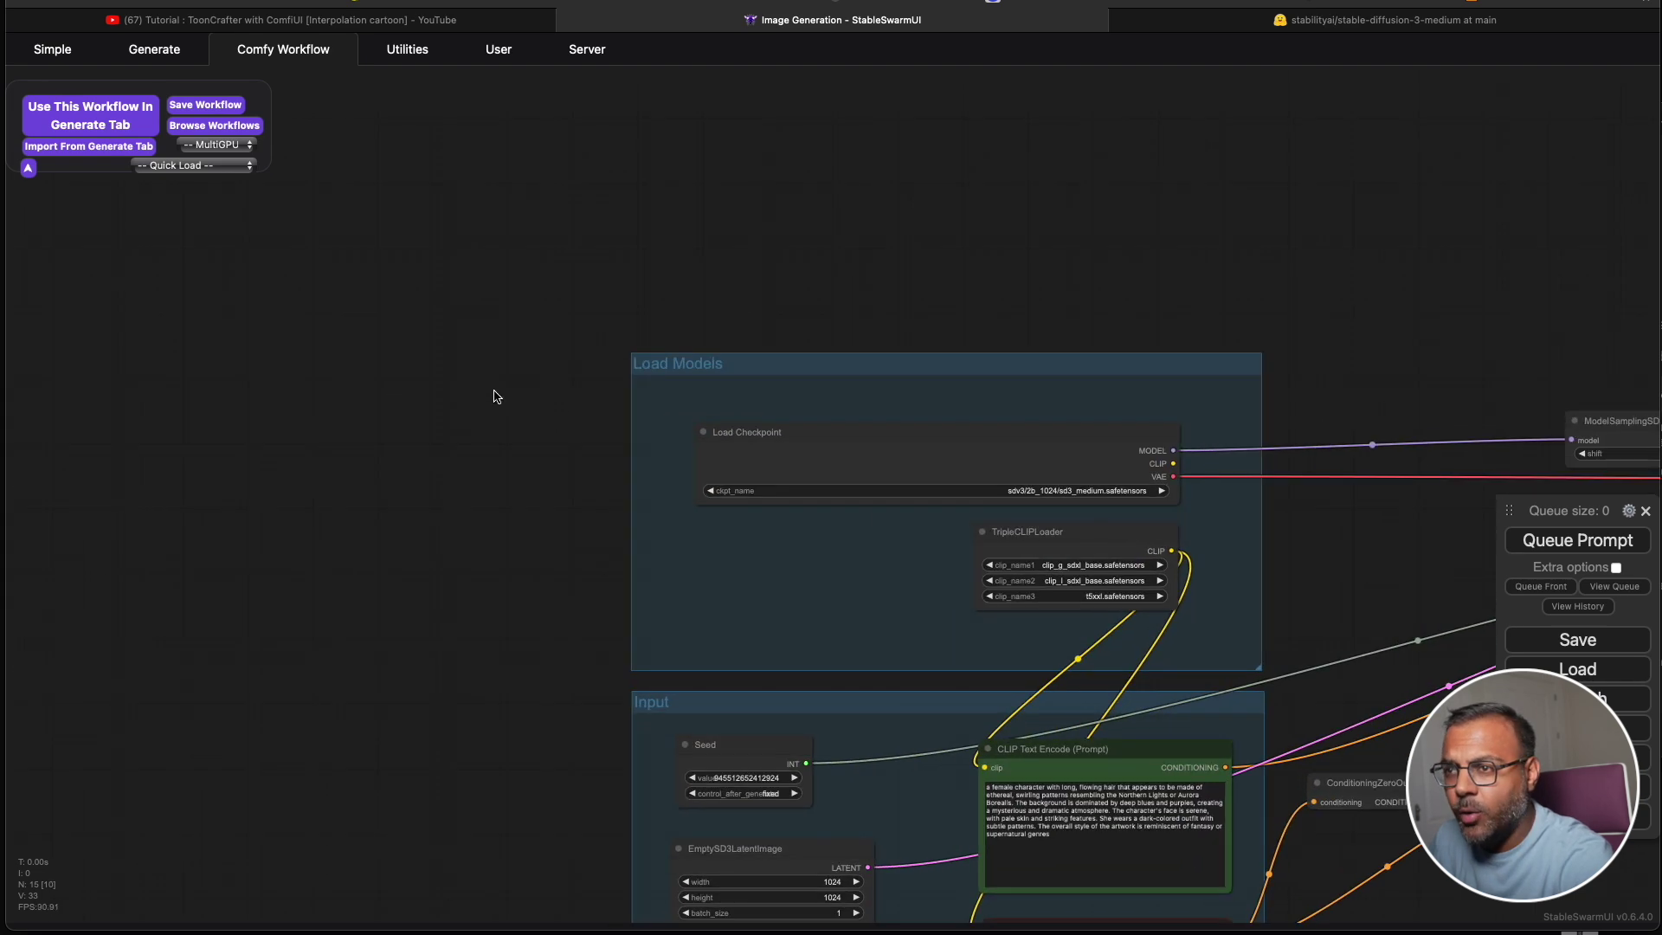
{"action": "scroll", "coordinate": [909, 286], "scroll_direction": "down", "scroll_amount": 1}
{"action": "scroll", "coordinate": [865, 276], "scroll_direction": "up", "scroll_amount": 3}
{"action": "scroll", "coordinate": [950, 319], "scroll_direction": "down", "scroll_amount": 1}
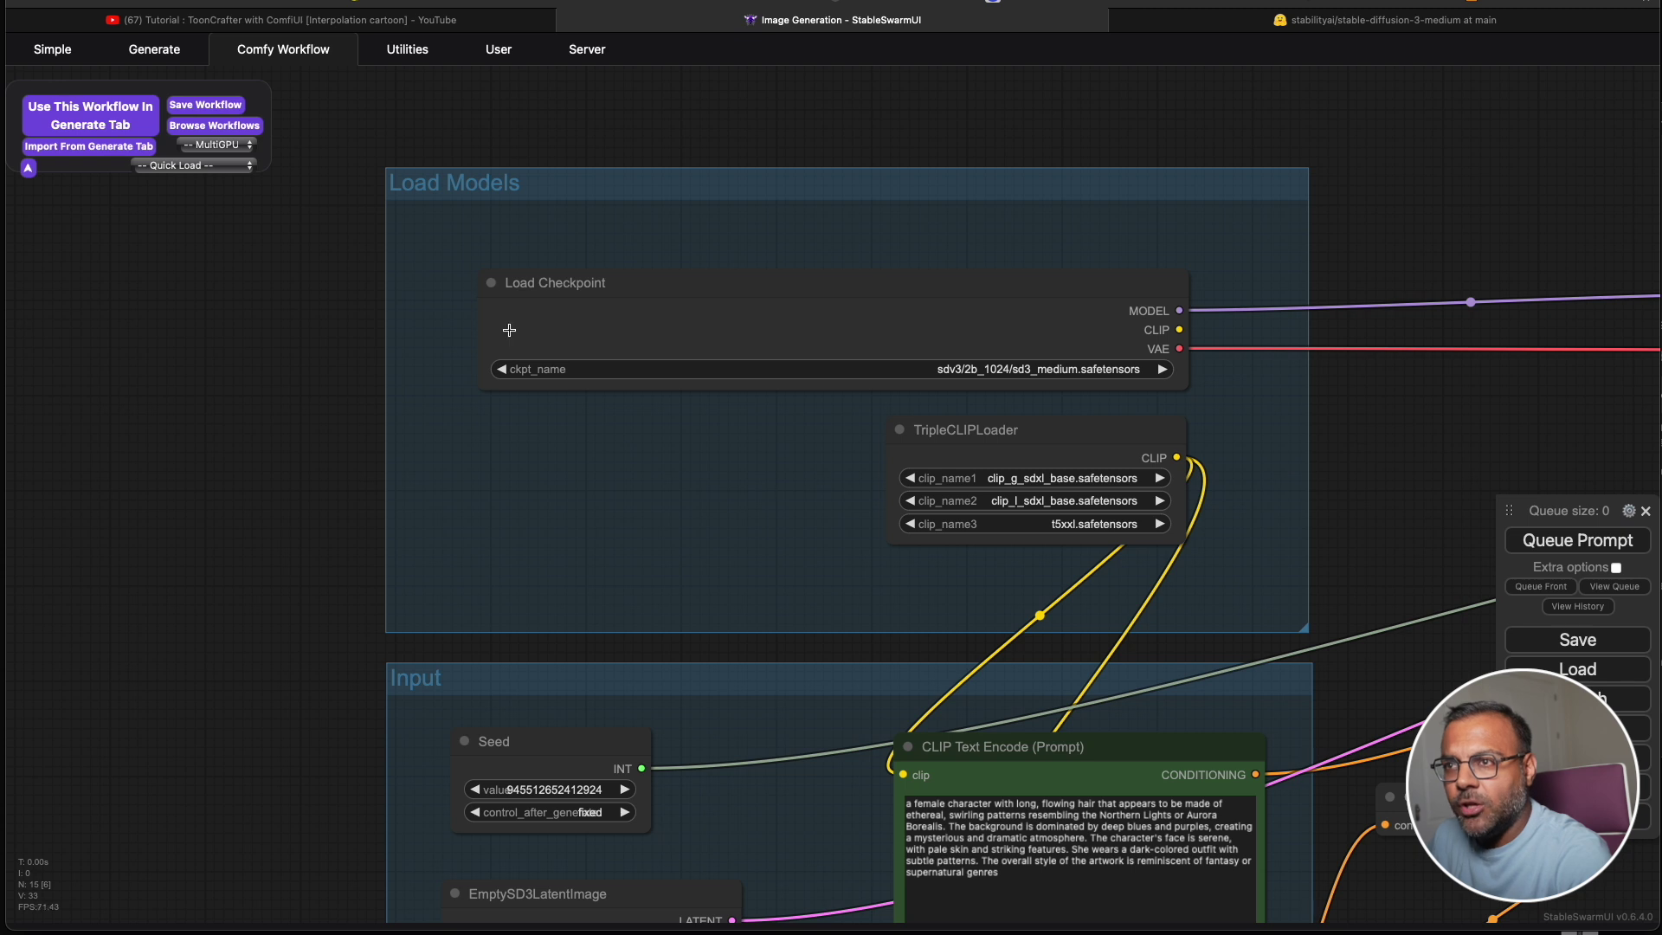
{"action": "left_click", "coordinate": [1095, 370]}
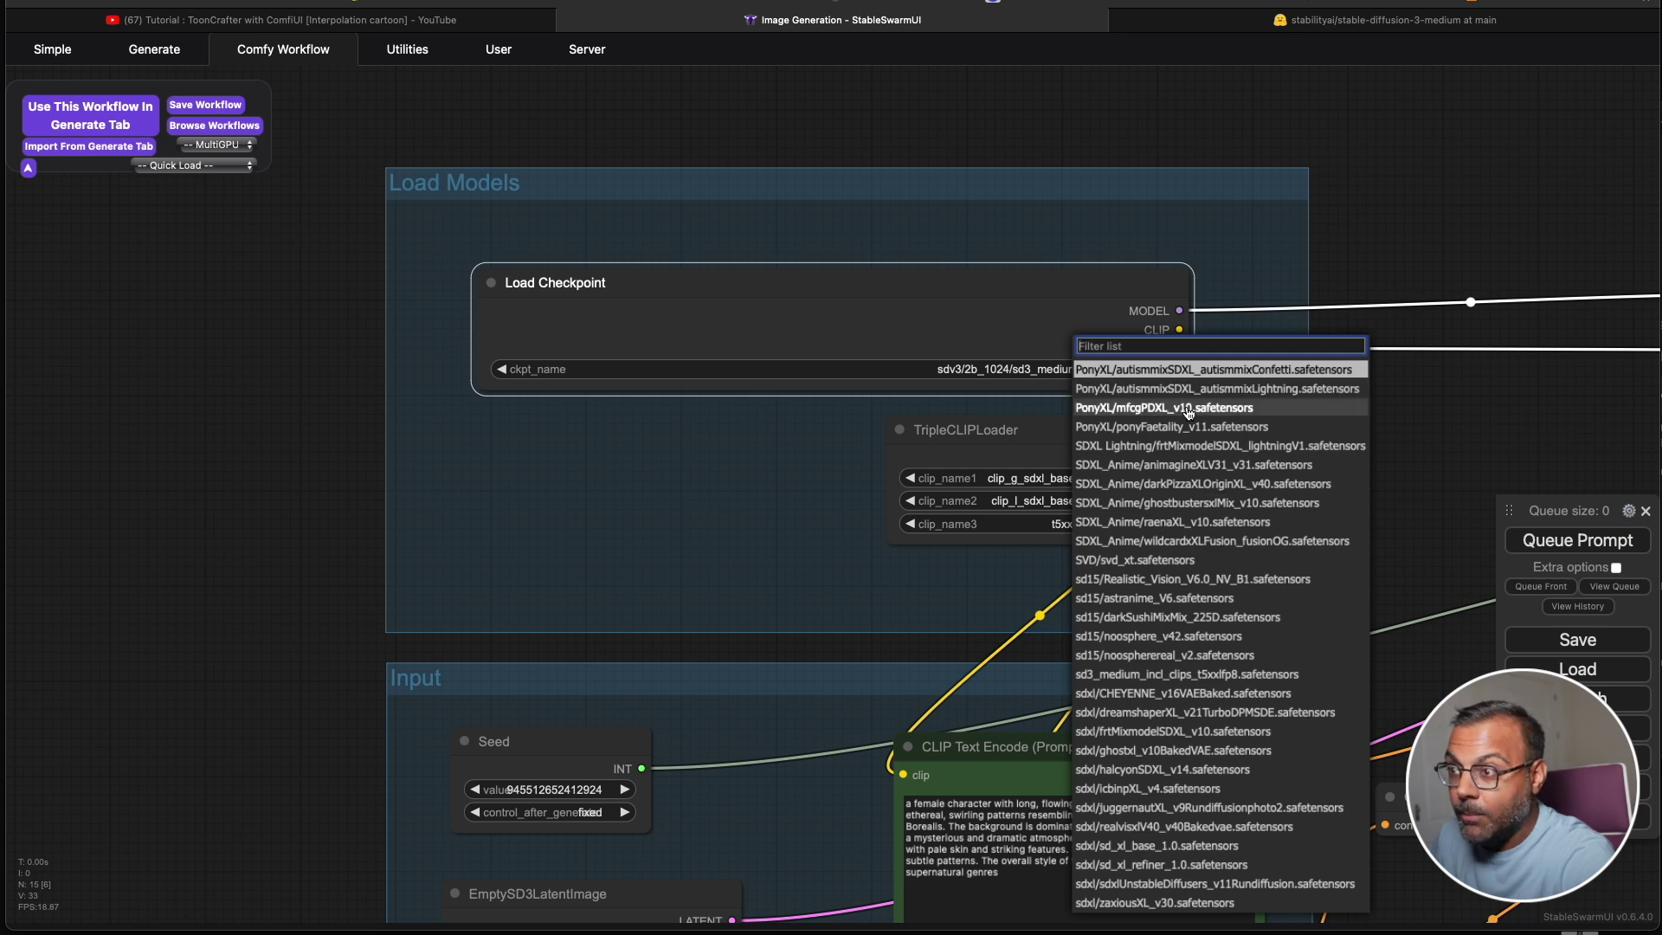
Pick sd3_medium_incl_clips_t5xxlfp8.safetensors and wire its CLIP output into the positive CLIP Text Encode.
{"action": "left_click", "coordinate": [1186, 674]}
{"action": "left_click_drag", "start_coordinate": [1027, 462], "coordinate": [996, 287]}
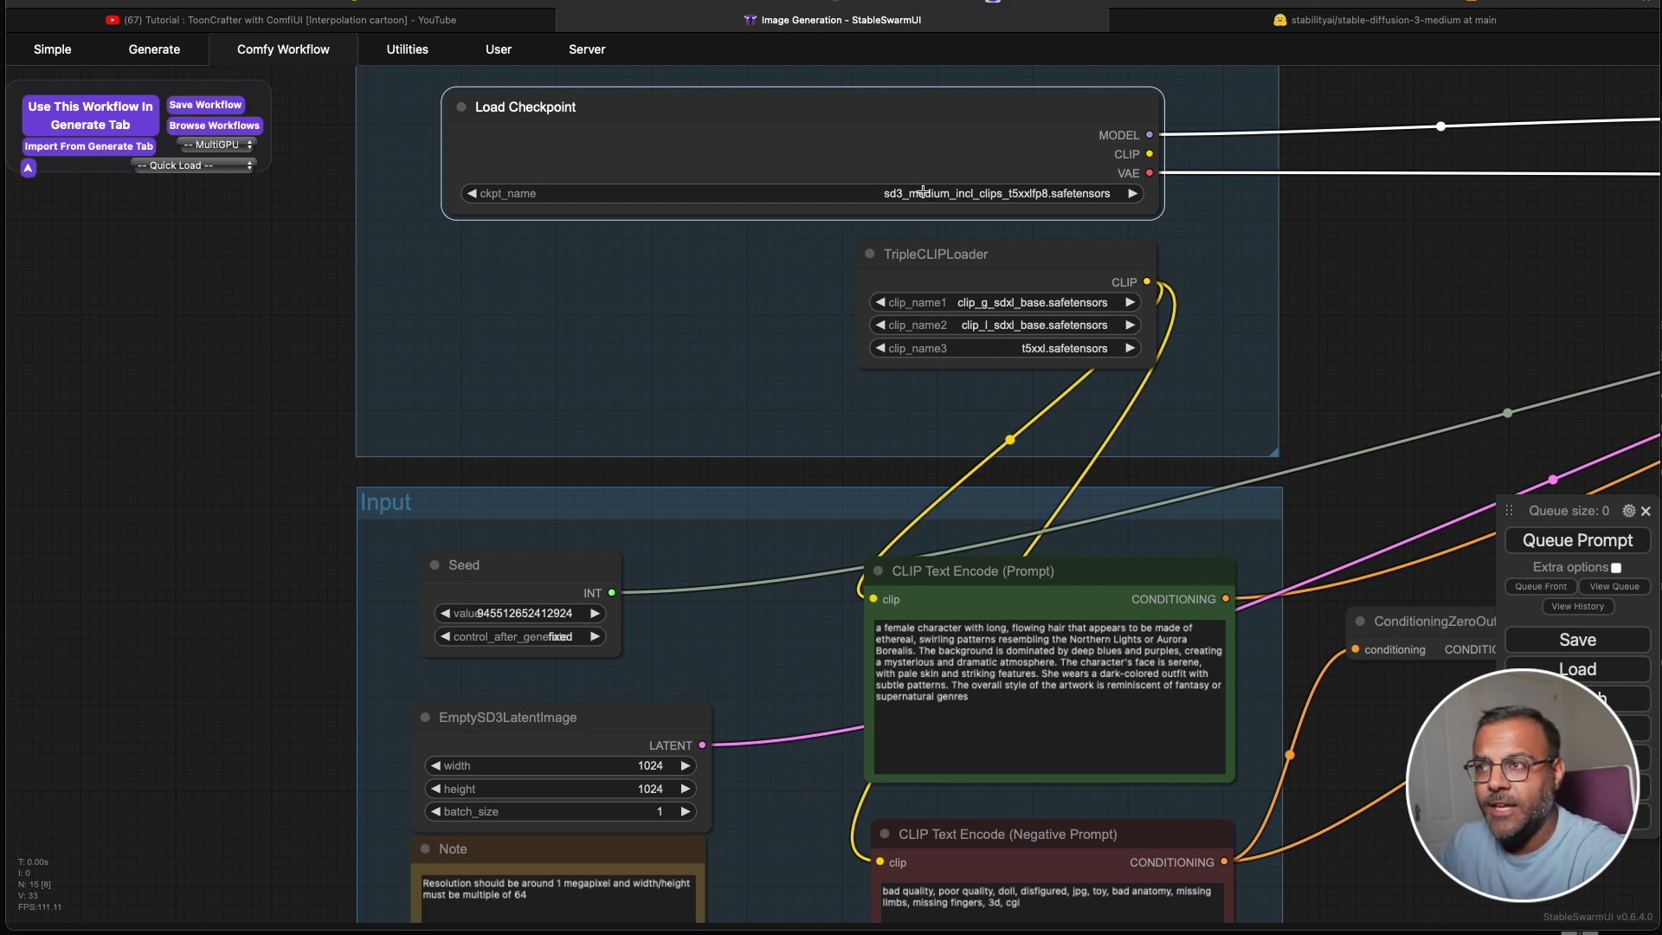
{"action": "left_click_drag", "start_coordinate": [1147, 153], "coordinate": [873, 599]}
{"action": "scroll", "coordinate": [1127, 227], "scroll_direction": "left", "scroll_amount": 1}
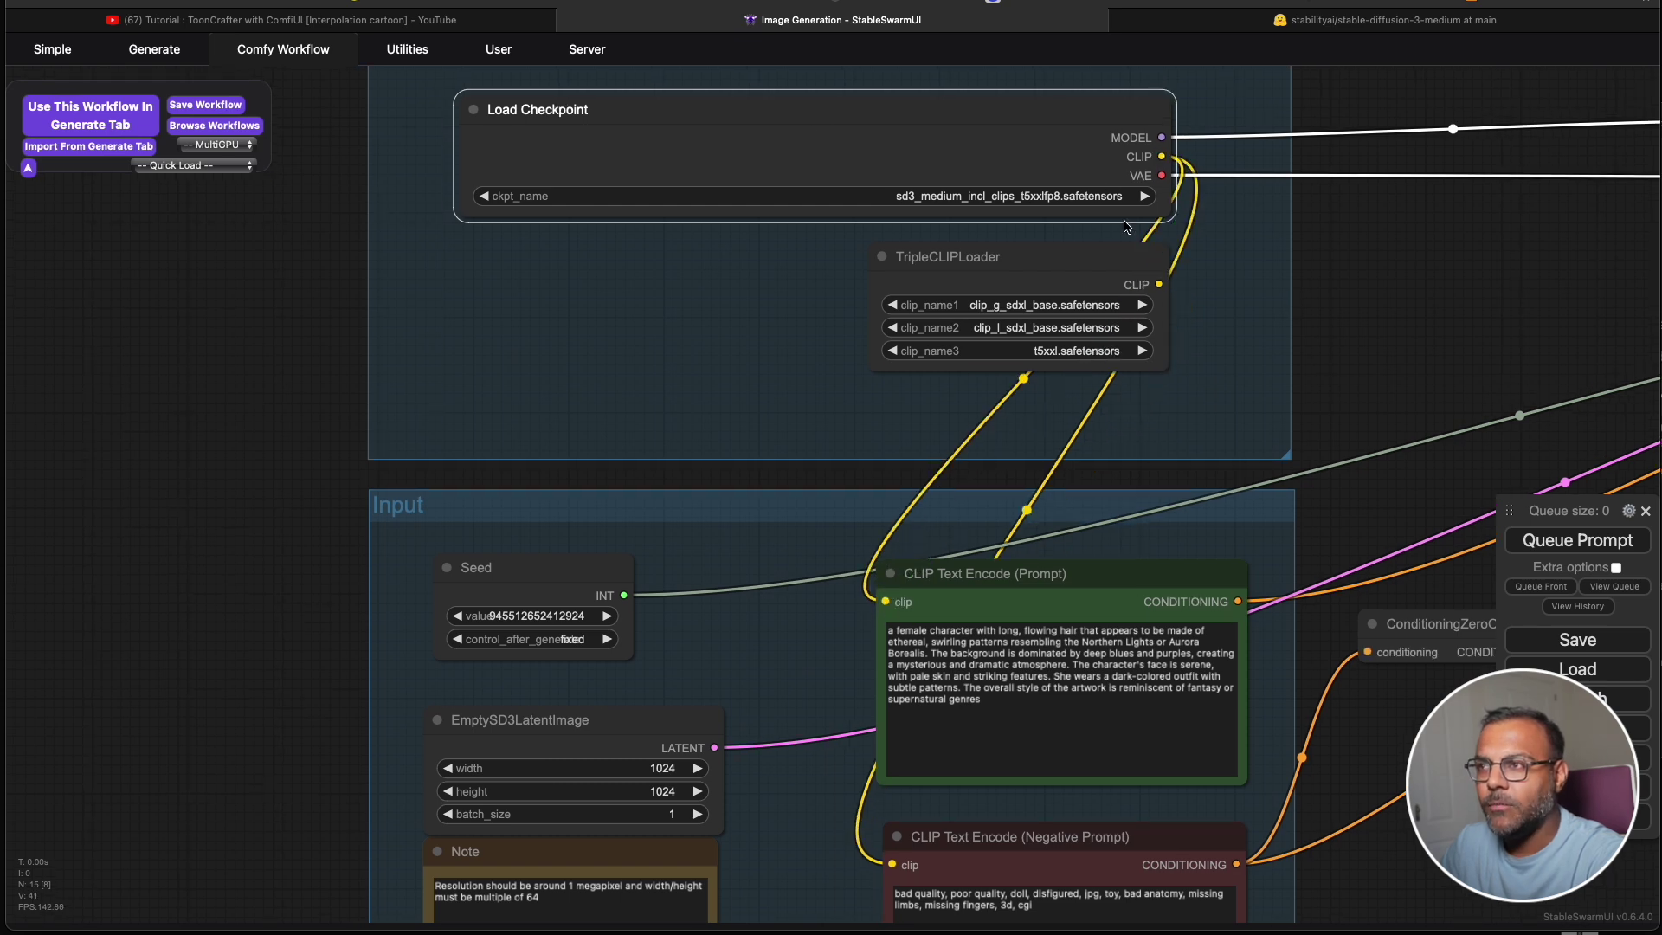
{"action": "scroll", "coordinate": [539, 493], "scroll_direction": "down", "scroll_amount": 5}
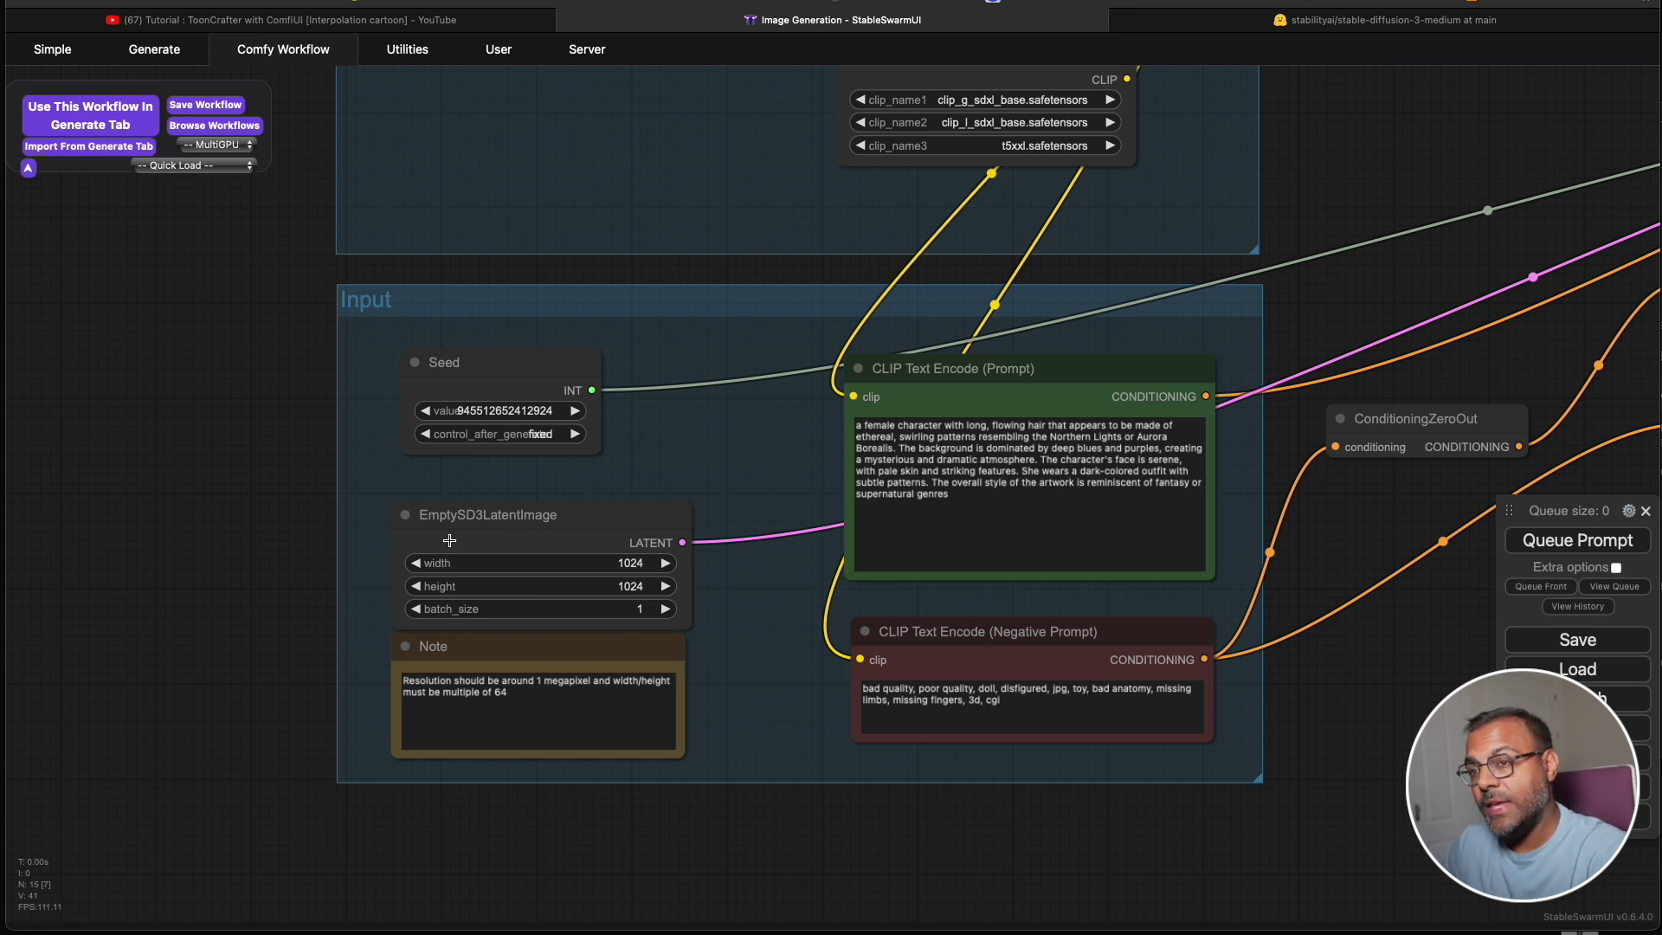
{"action": "scroll", "coordinate": [465, 539], "scroll_direction": "right", "scroll_amount": 8}
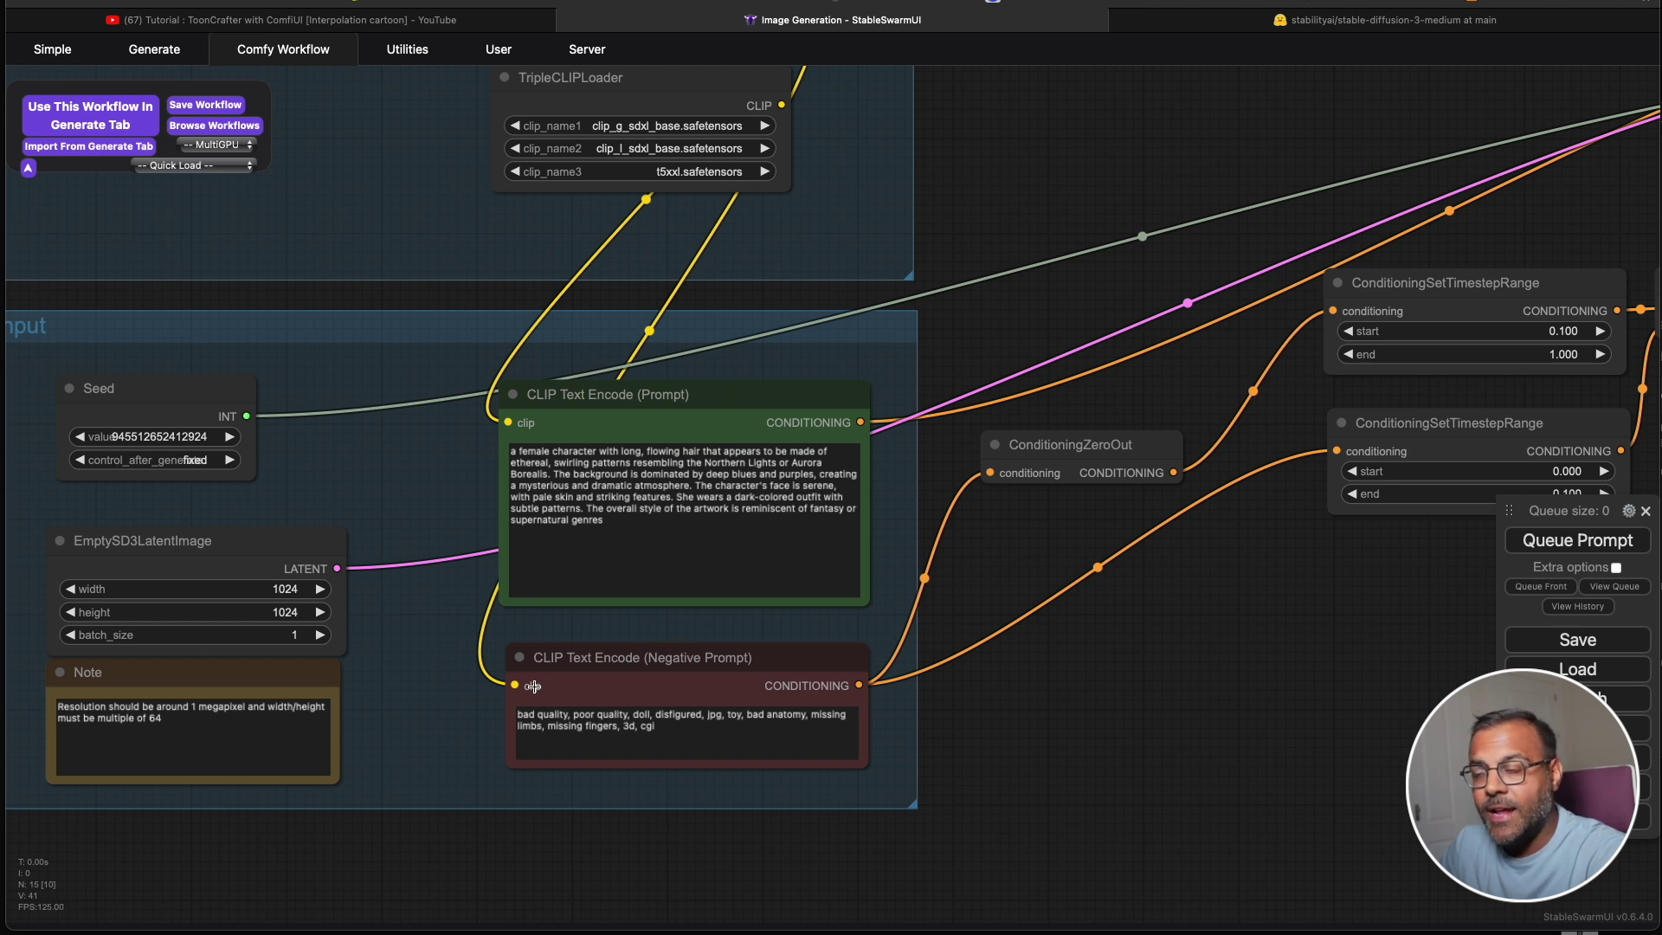
{"action": "scroll", "coordinate": [1031, 646], "scroll_direction": "right", "scroll_amount": 6}
{"action": "scroll", "coordinate": [1031, 647], "scroll_direction": "up", "scroll_amount": 3}
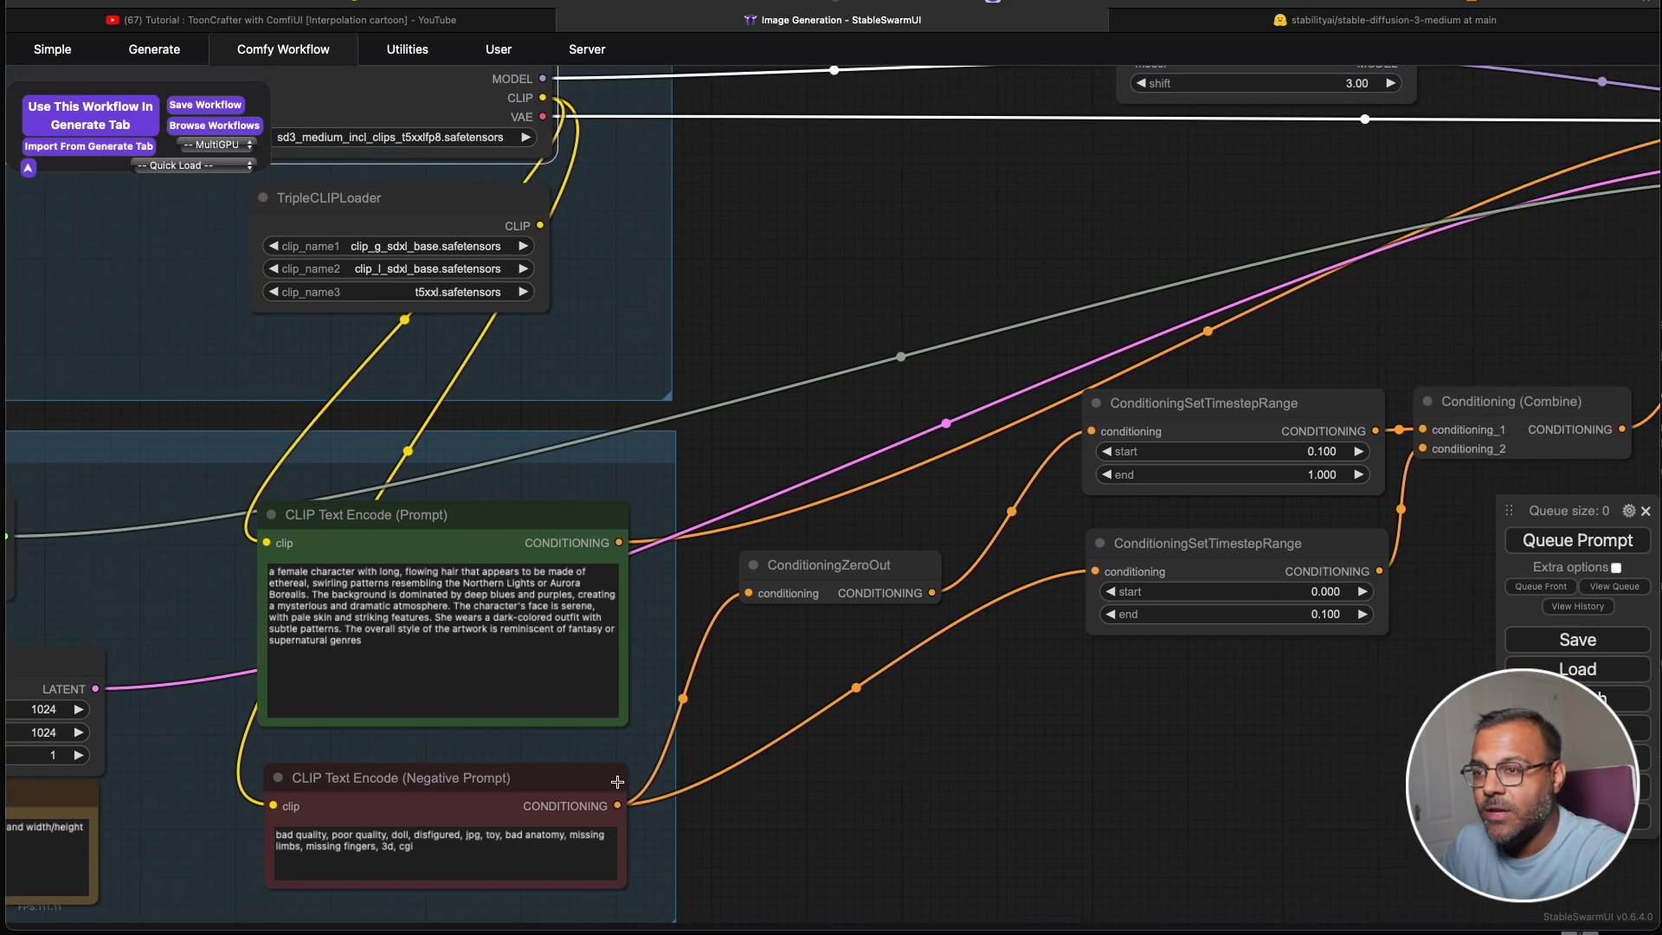
{"action": "scroll", "coordinate": [965, 640], "scroll_direction": "right", "scroll_amount": 6}
{"action": "scroll", "coordinate": [965, 640], "scroll_direction": "down", "scroll_amount": 1}
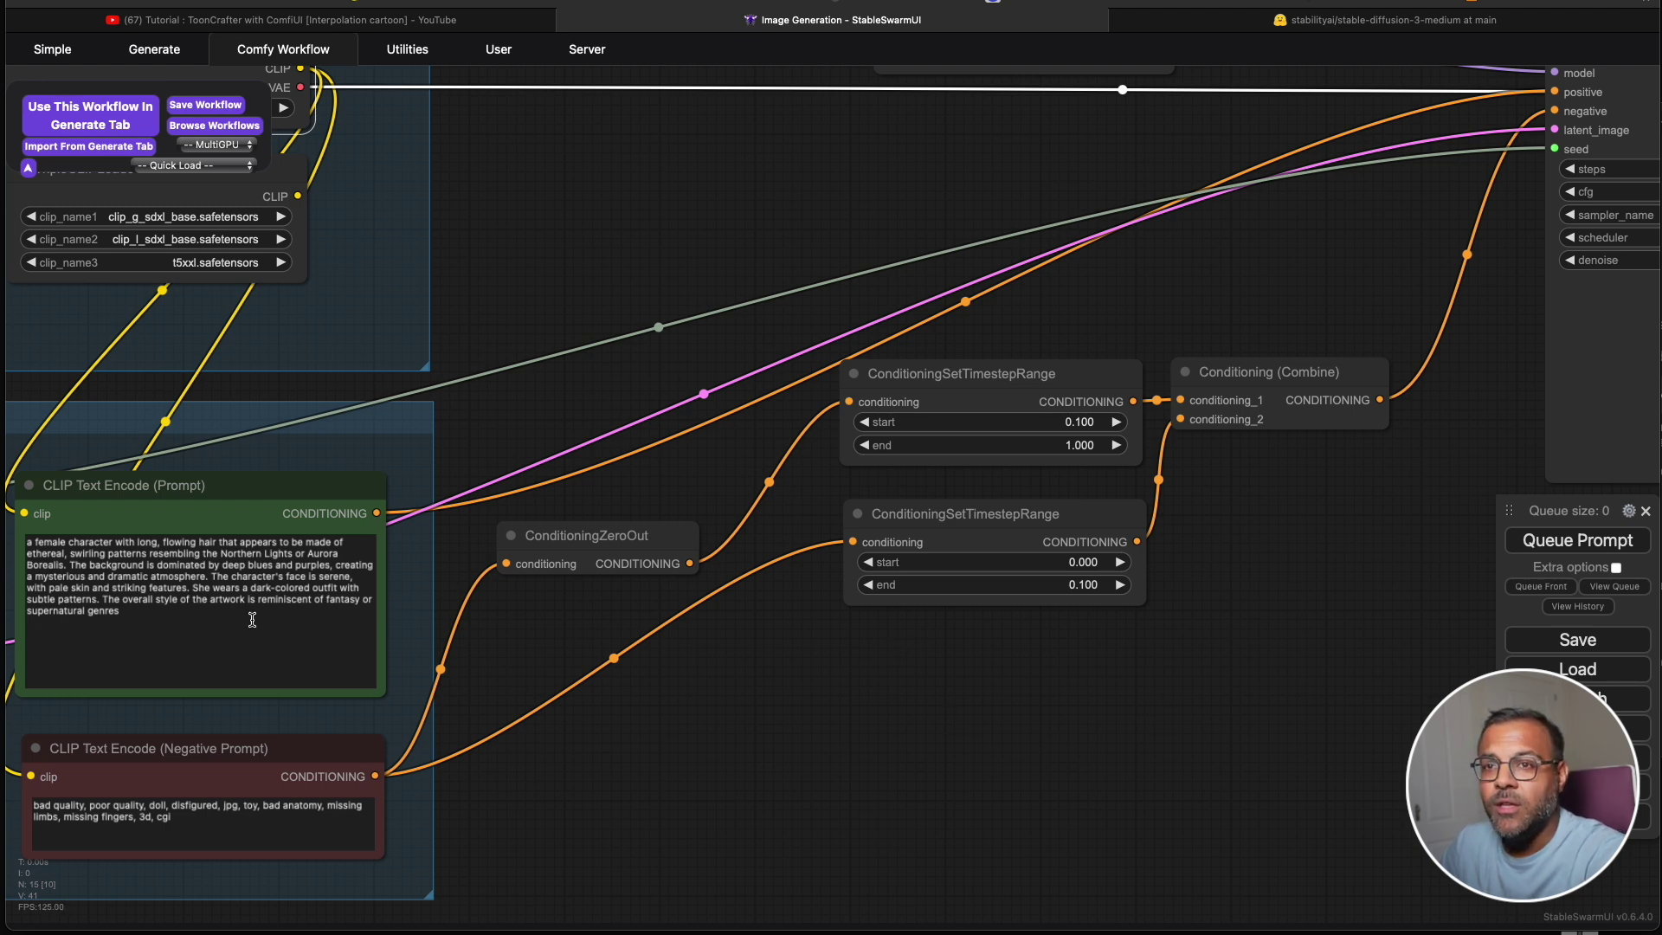
{"action": "scroll", "coordinate": [1453, 345], "scroll_direction": "down", "scroll_amount": 1}
{"action": "scroll", "coordinate": [1450, 352], "scroll_direction": "down", "scroll_amount": 5}
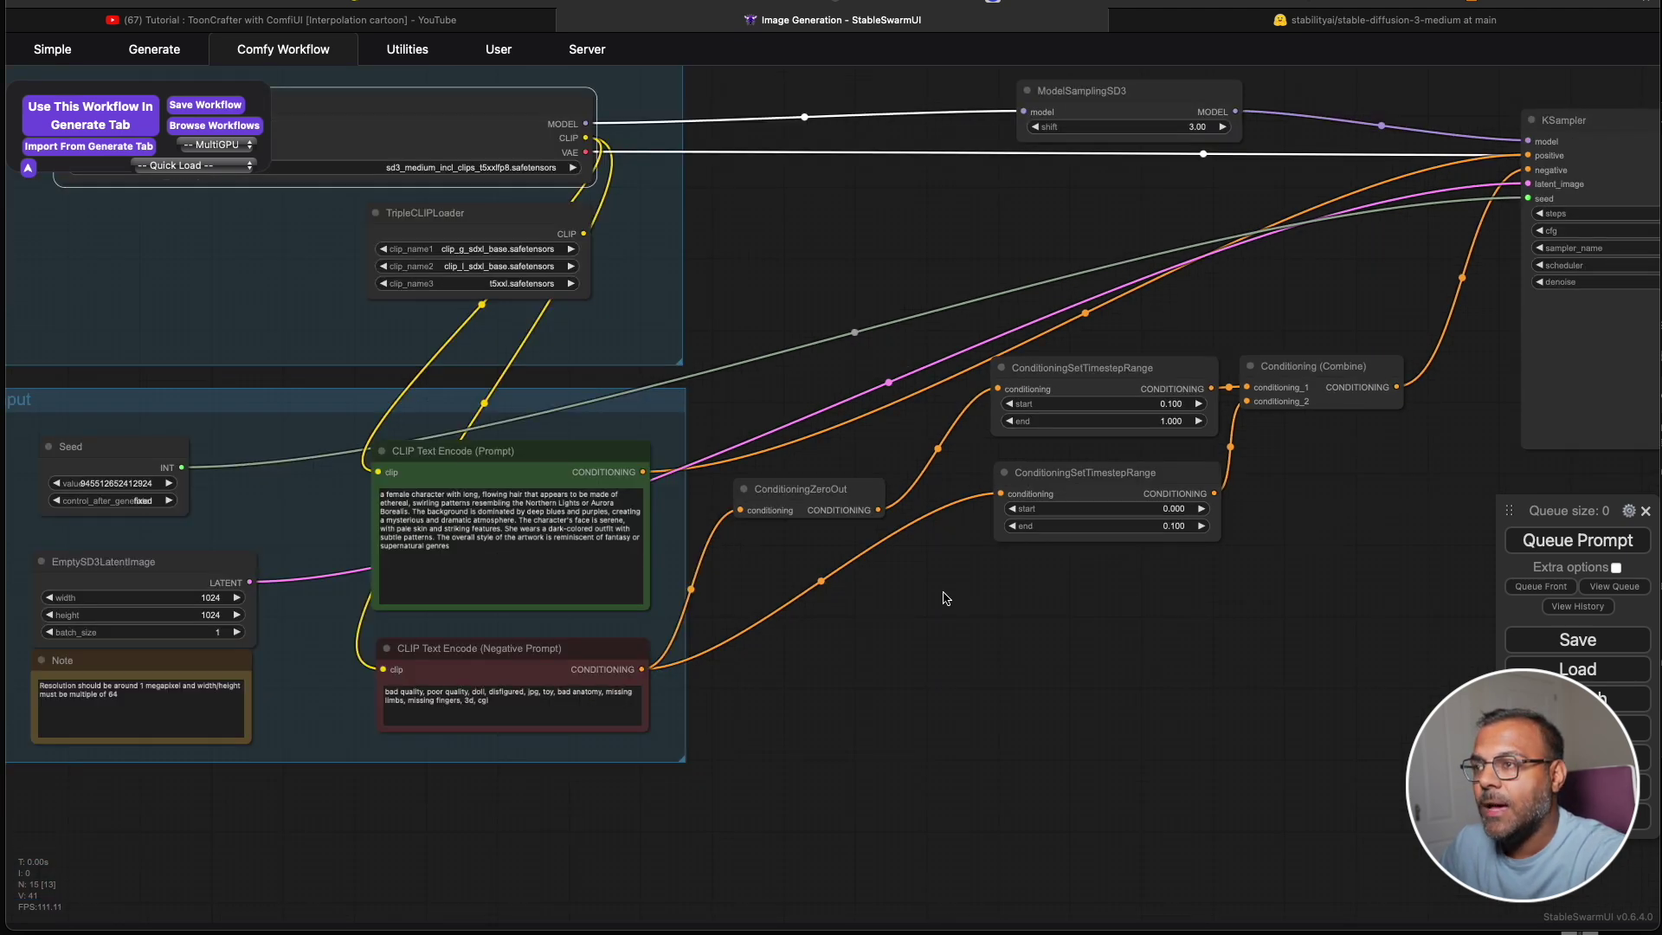
{"action": "scroll", "coordinate": [948, 597], "scroll_direction": "up", "scroll_amount": 6}
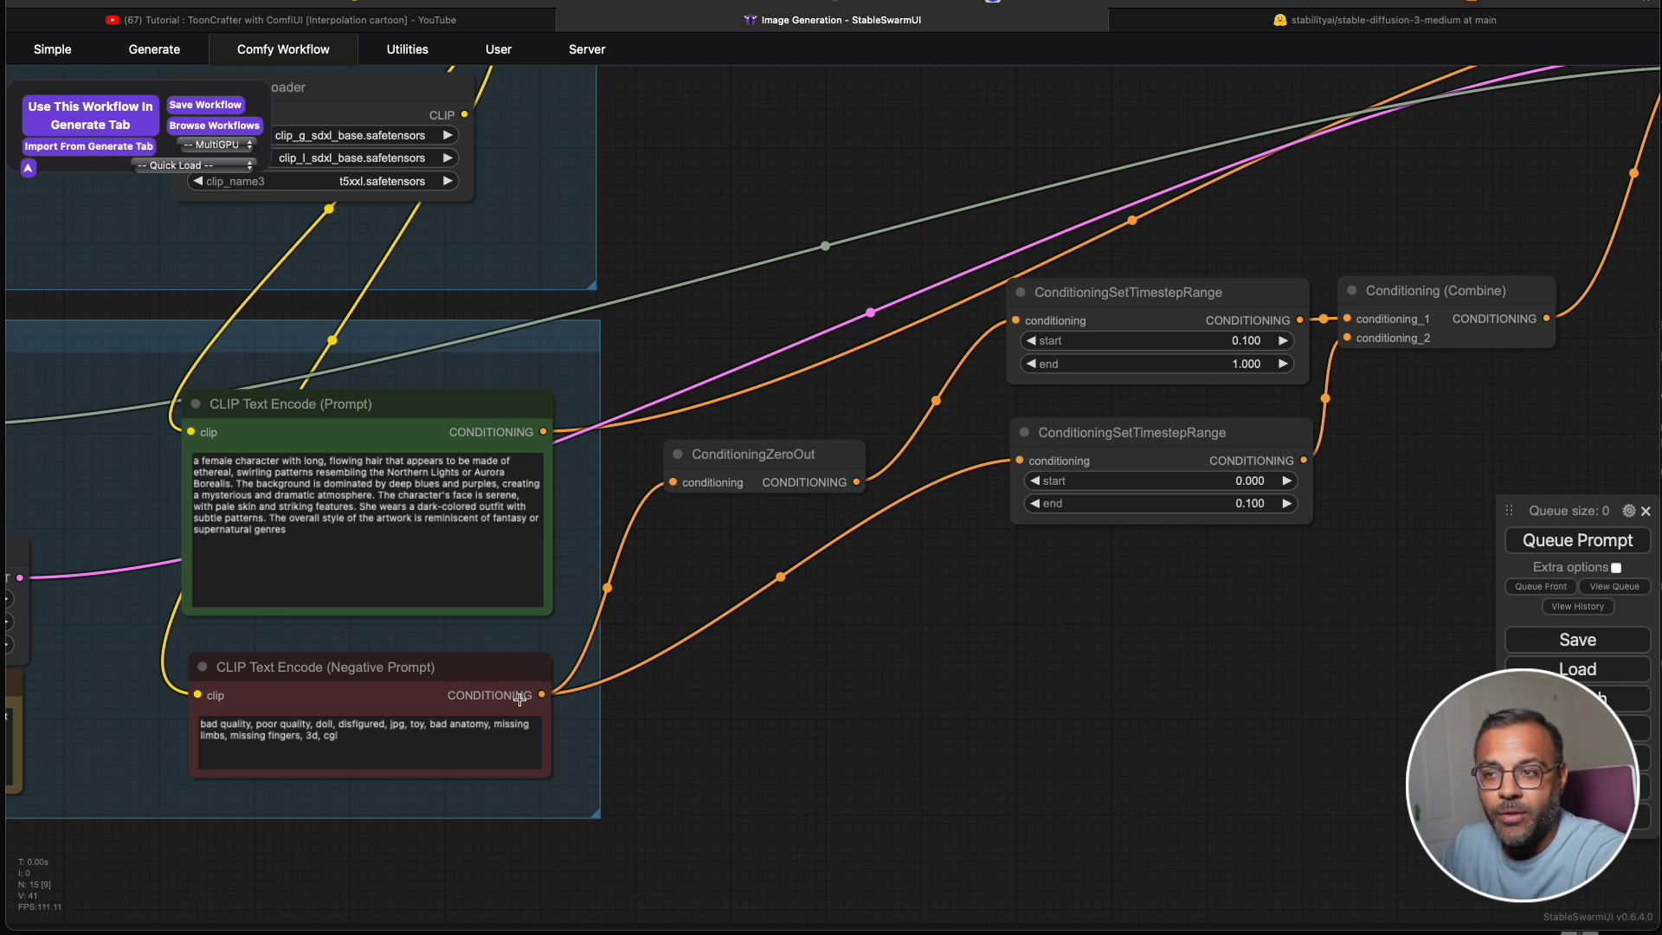
{"action": "scroll", "coordinate": [868, 534], "scroll_direction": "up", "scroll_amount": 2}
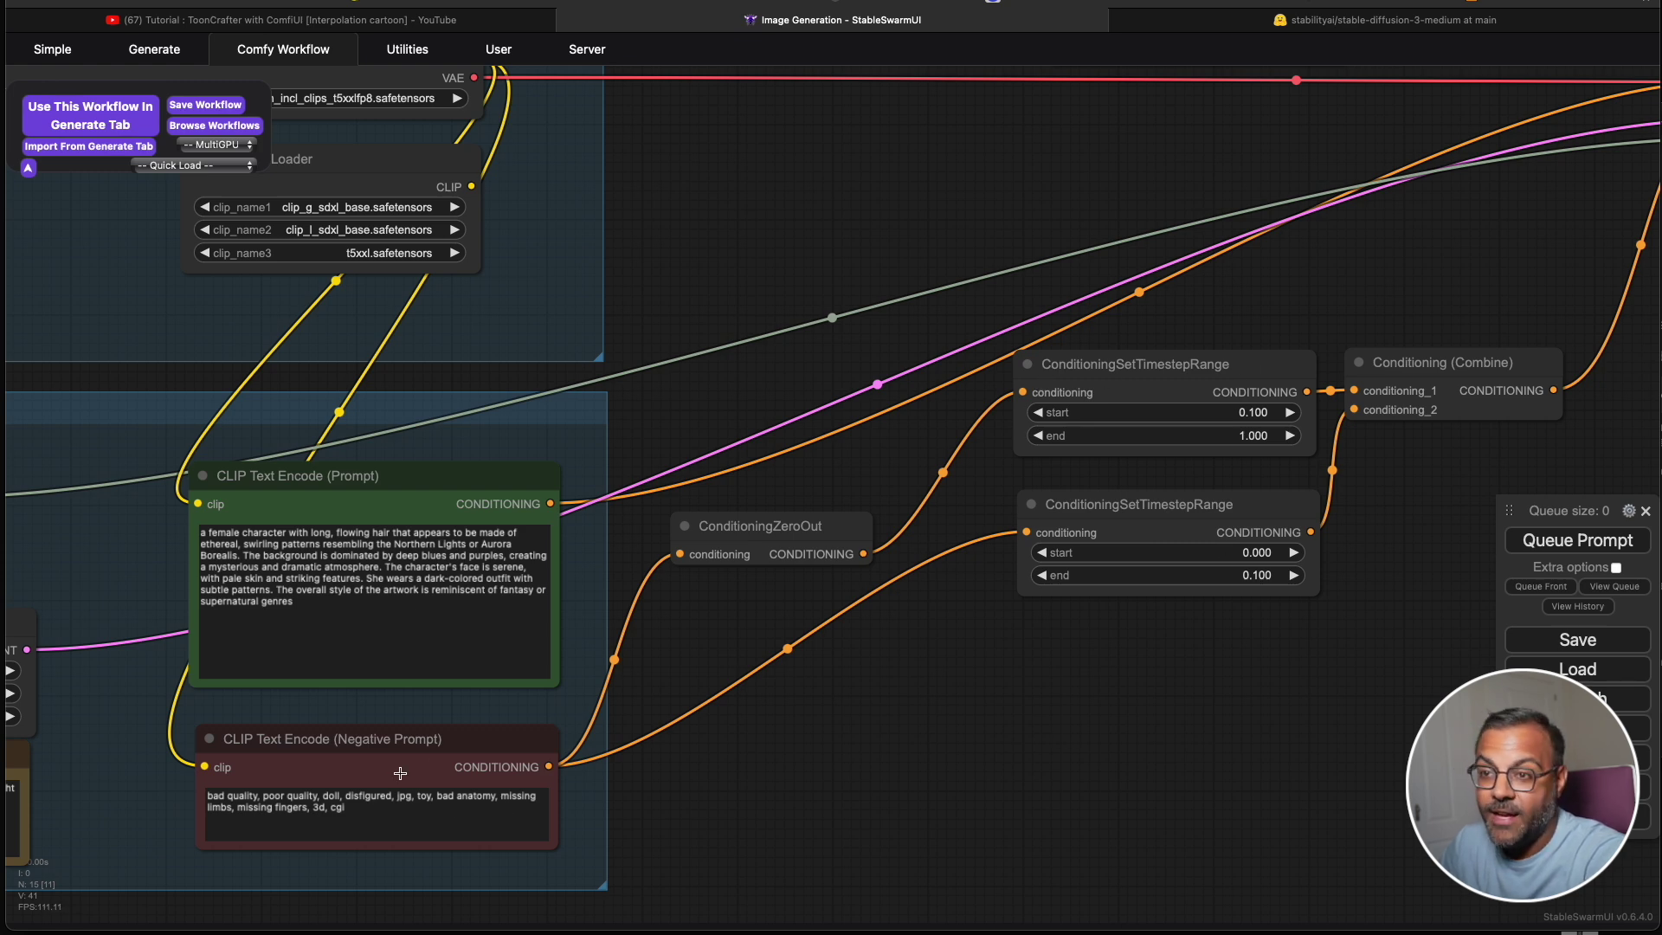
{"action": "left_click_drag", "start_coordinate": [1394, 517], "coordinate": [940, 605]}
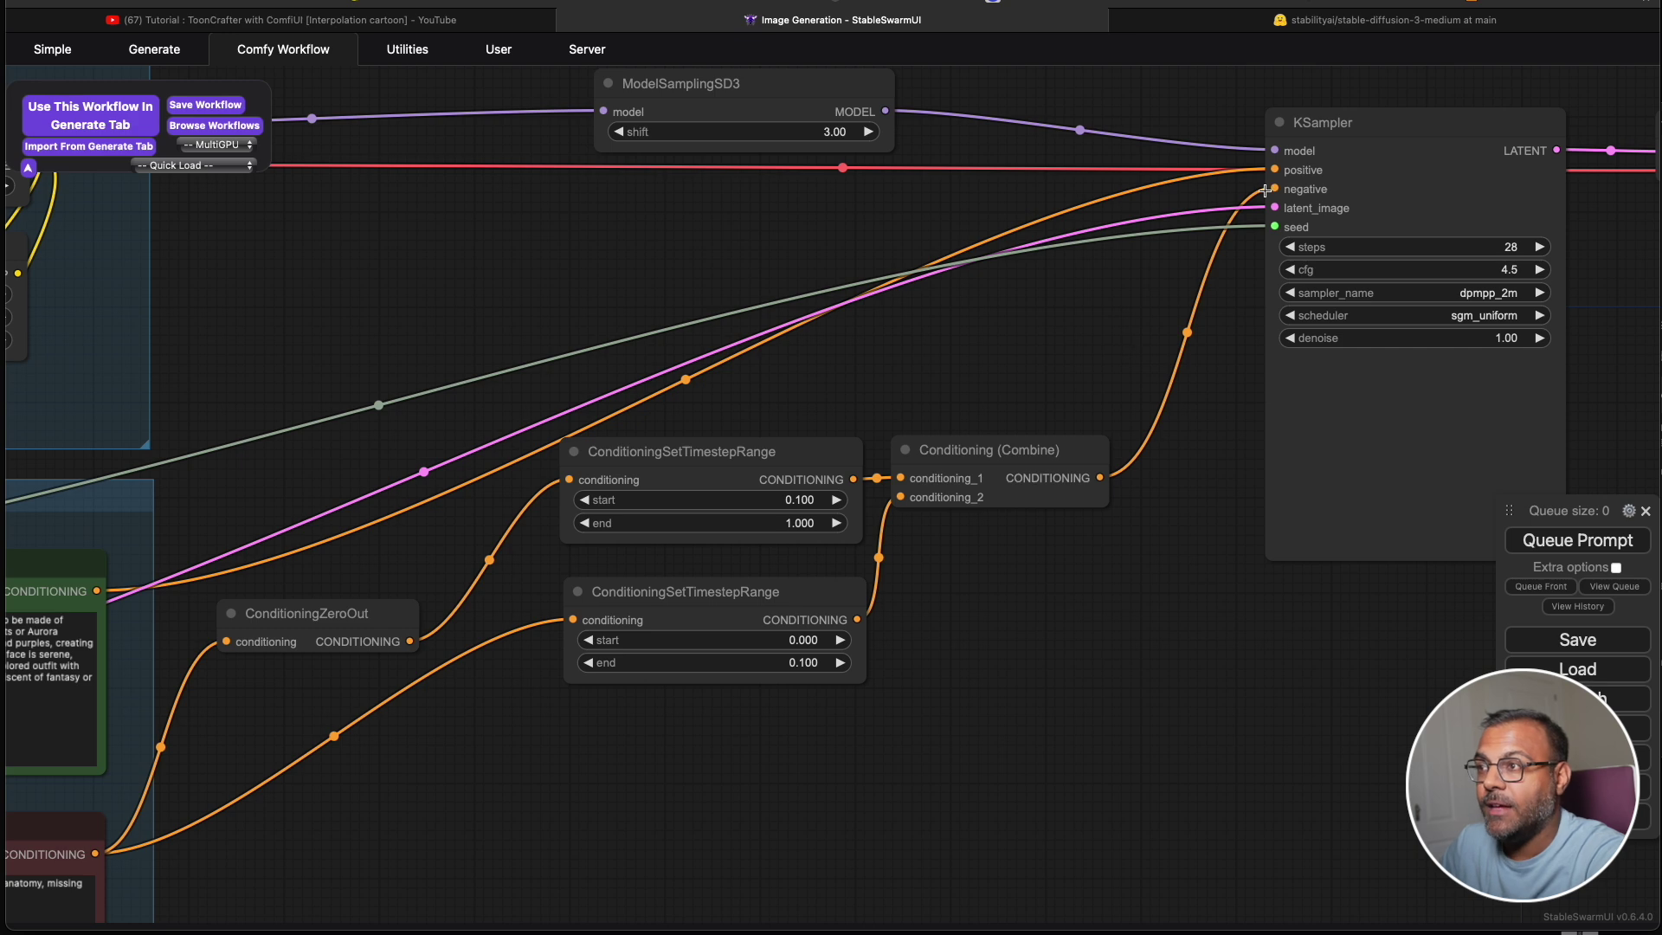
{"action": "left_click_drag", "start_coordinate": [403, 814], "coordinate": [586, 809]}
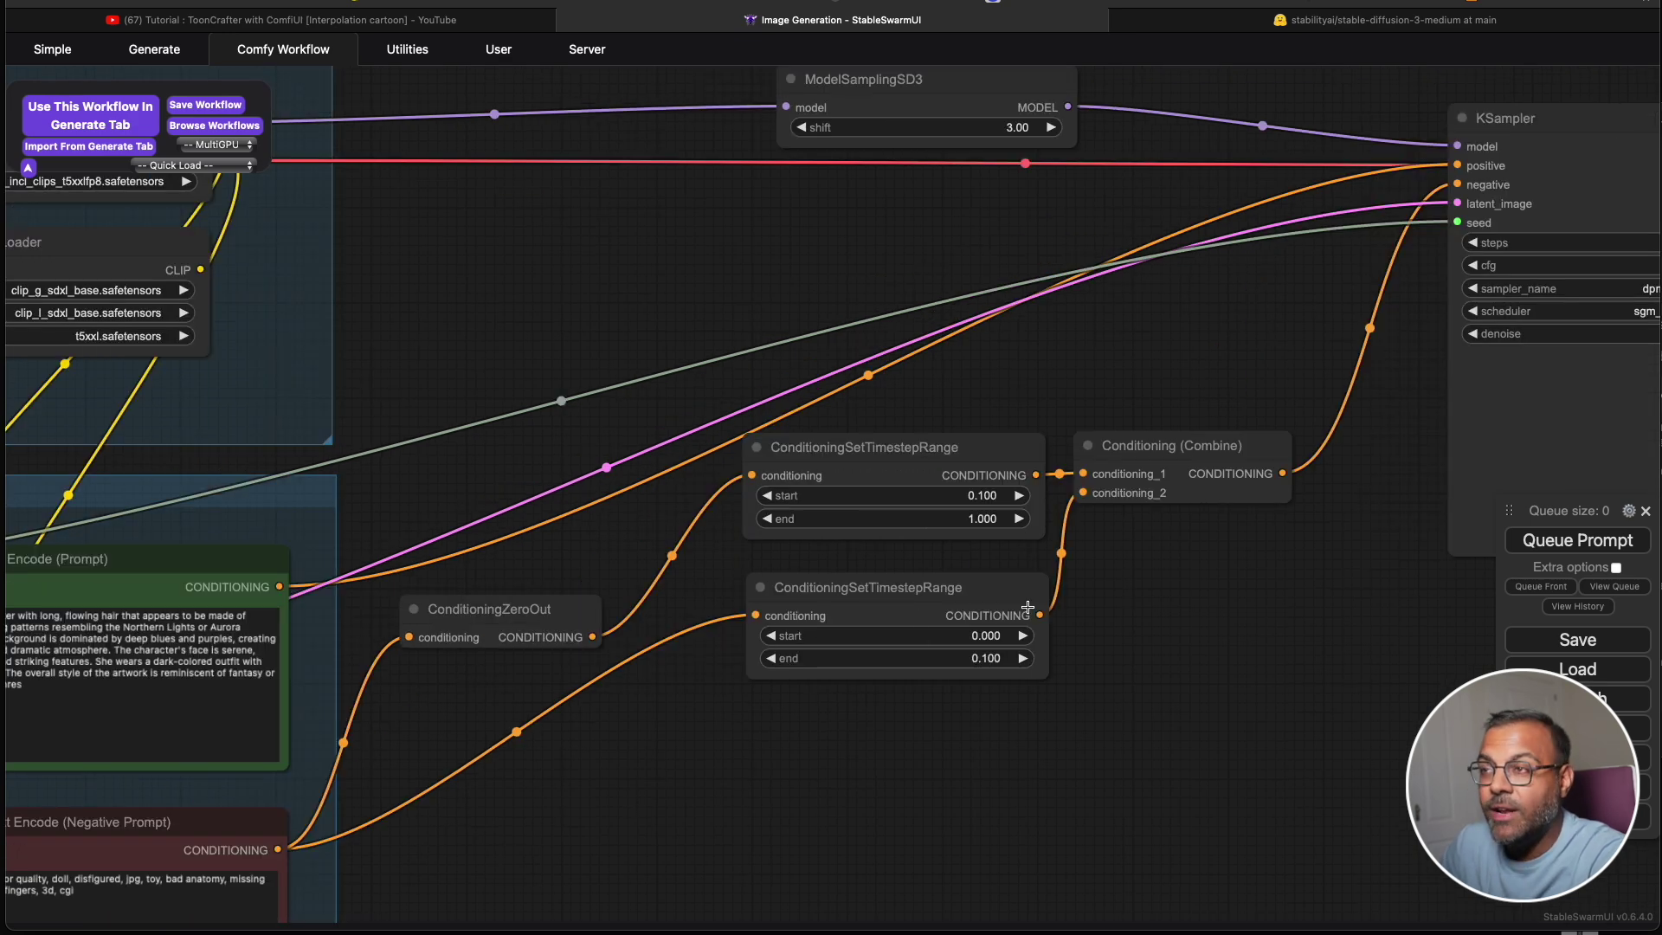
{"action": "left_click_drag", "start_coordinate": [1112, 389], "coordinate": [1111, 427]}
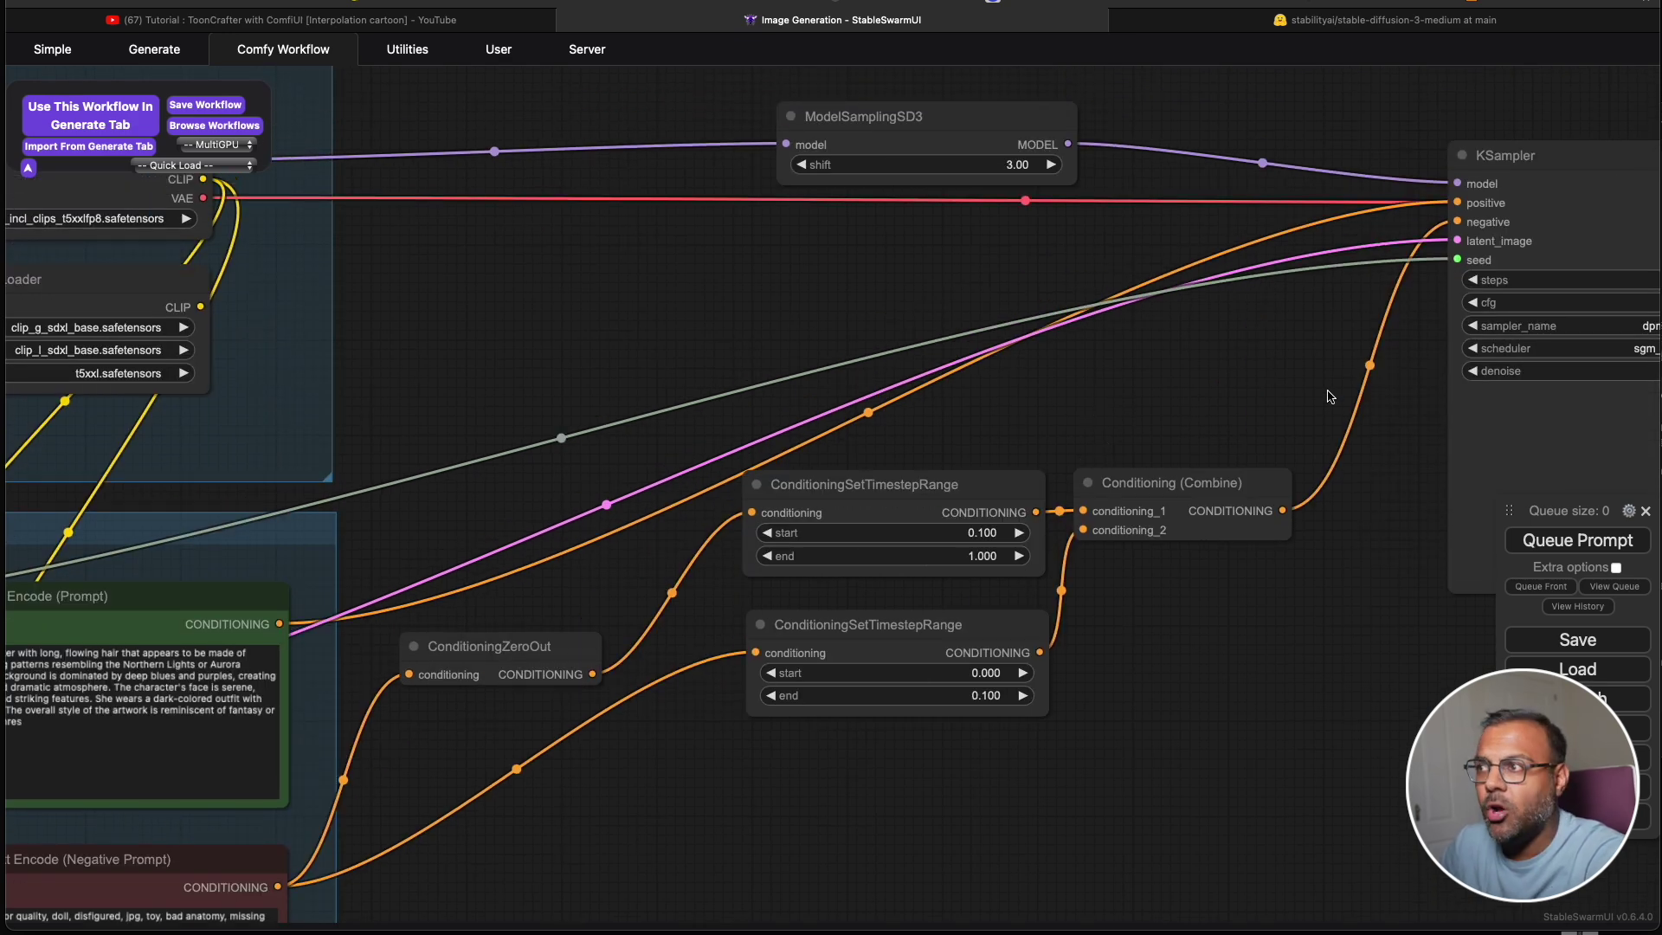
{"action": "left_click_drag", "start_coordinate": [1330, 396], "coordinate": [631, 528]}
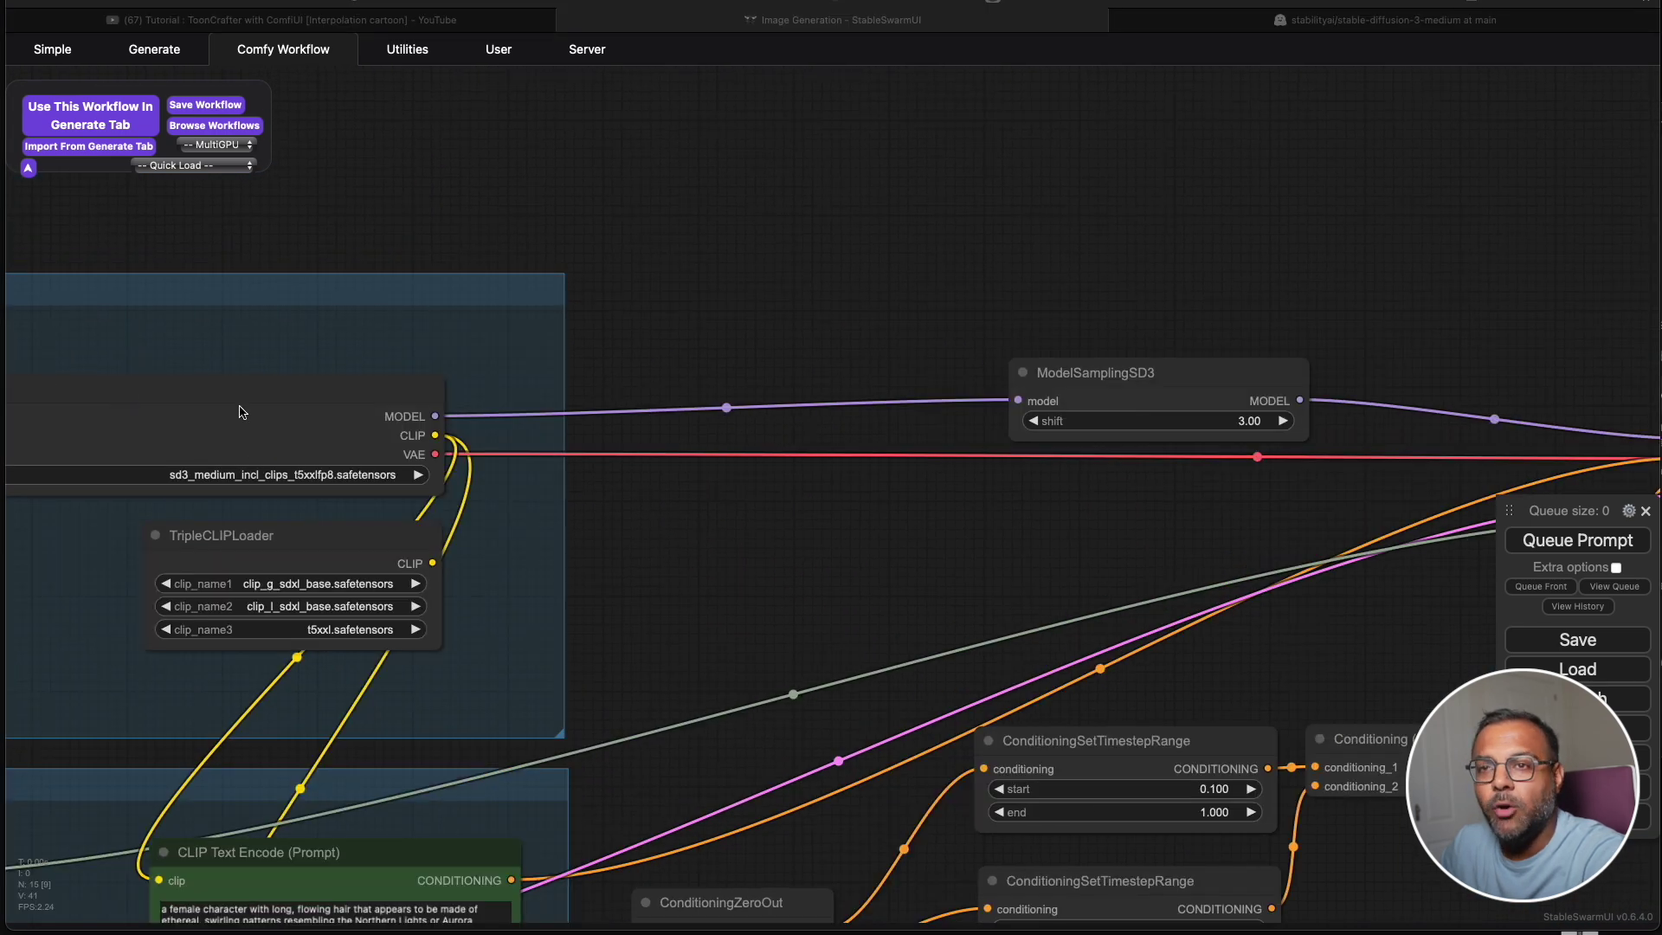
{"action": "left_click_drag", "start_coordinate": [982, 397], "coordinate": [694, 217]}
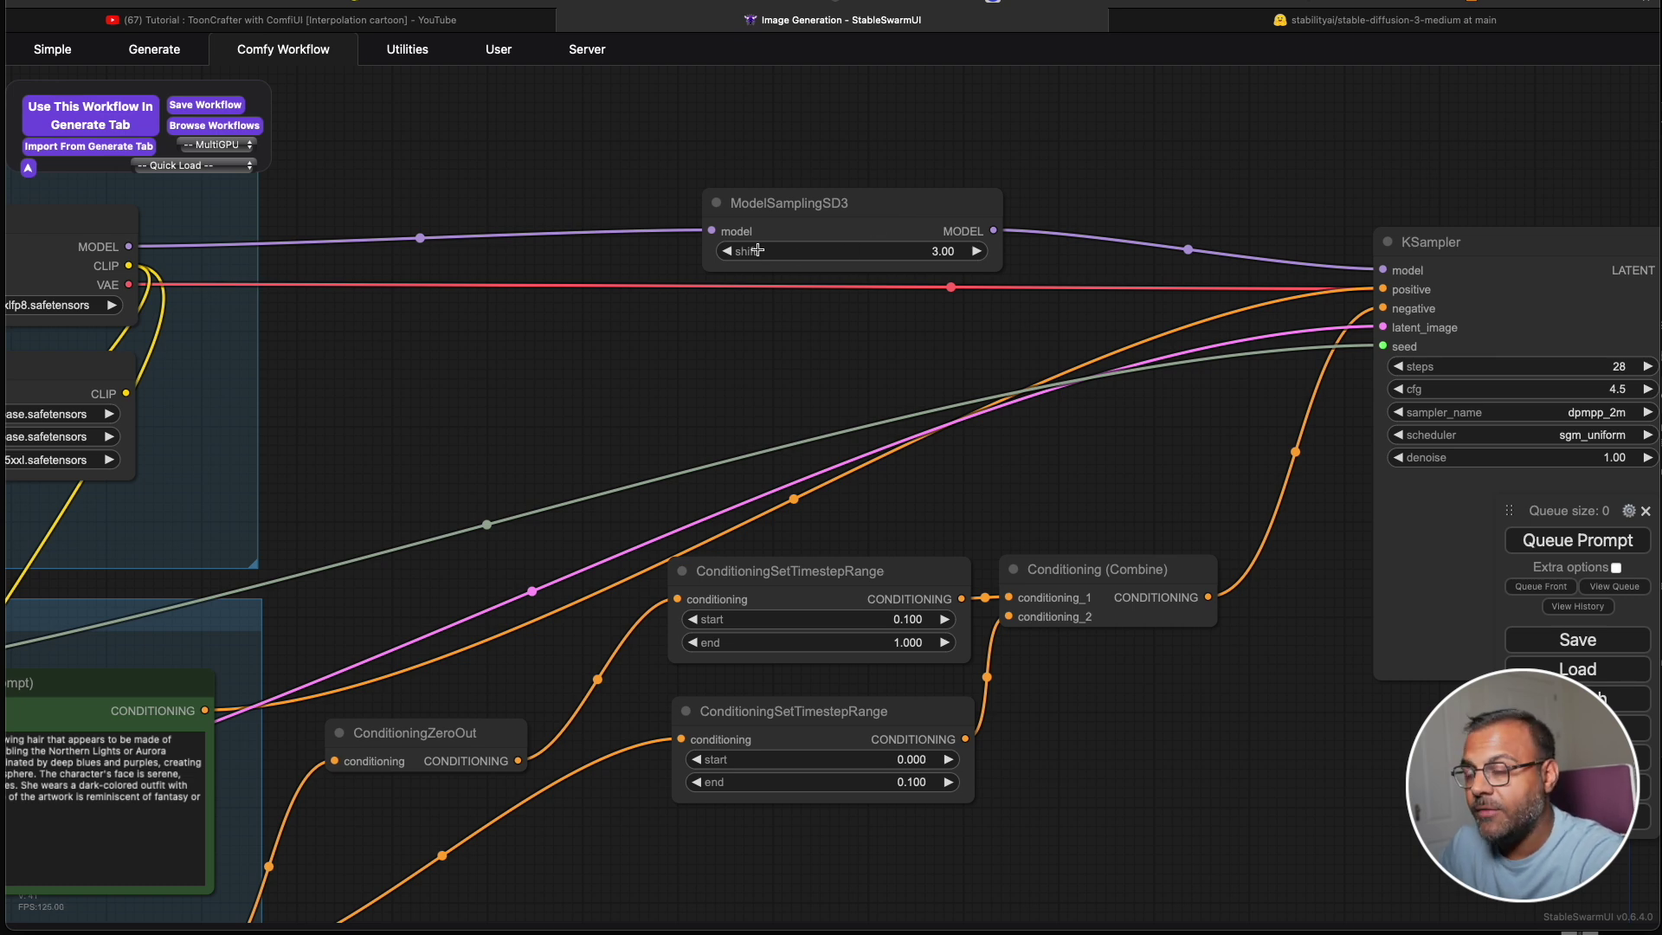
{"action": "left_click_drag", "start_coordinate": [979, 228], "coordinate": [563, 342]}
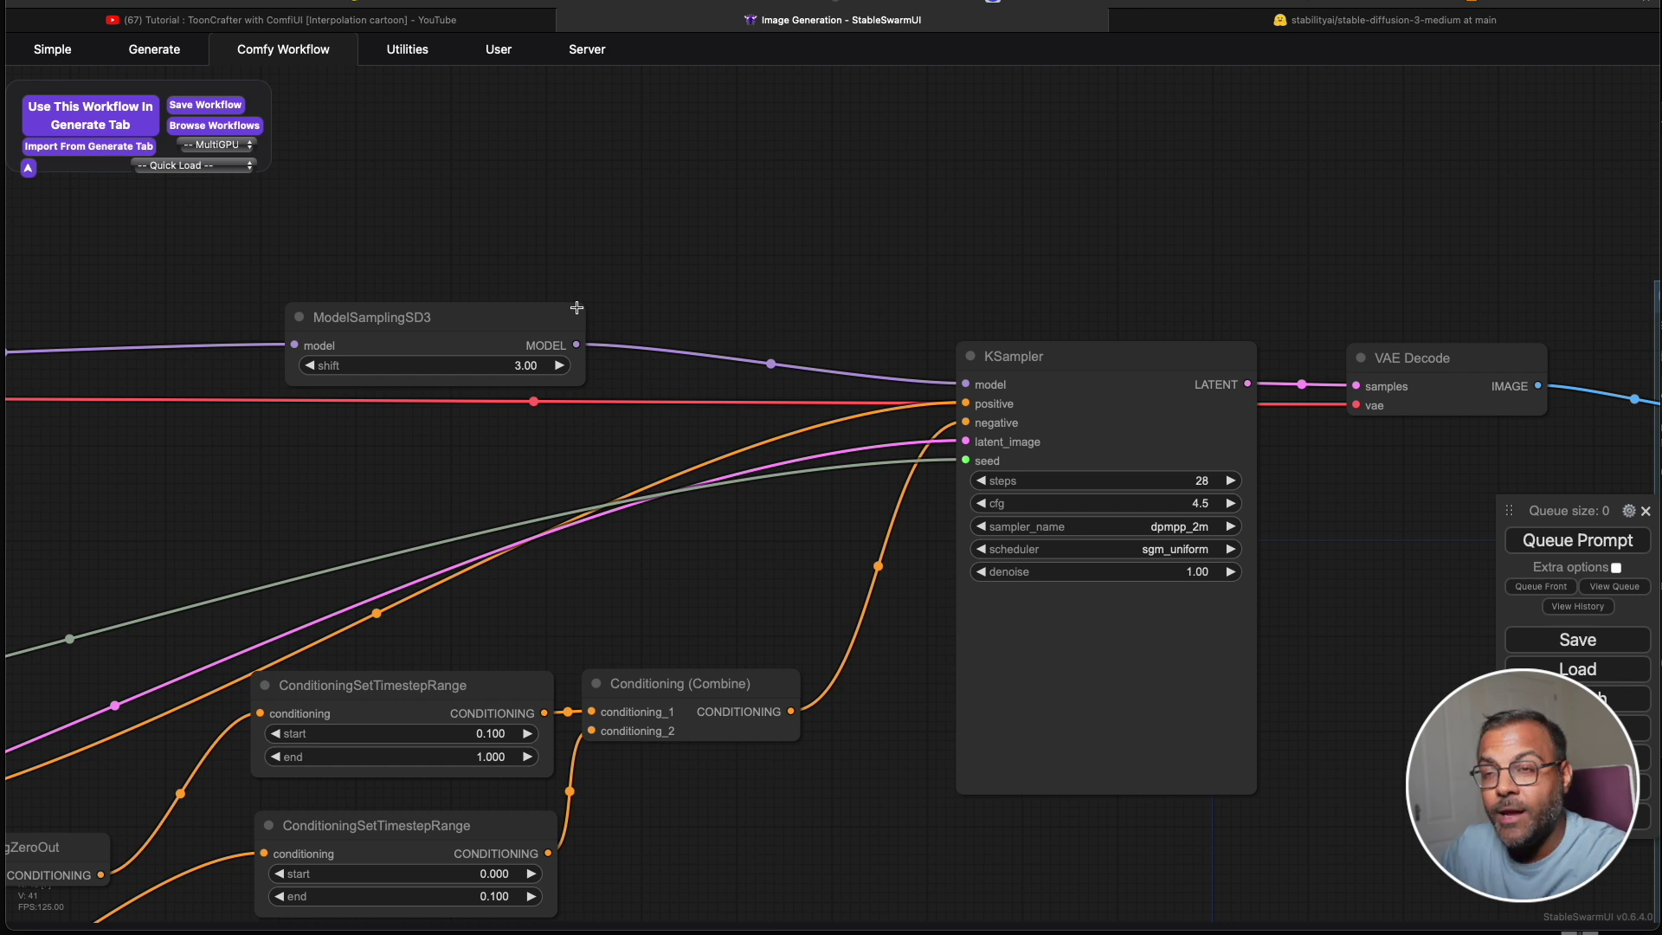
{"action": "scroll", "coordinate": [690, 285], "scroll_direction": "right", "scroll_amount": 3}
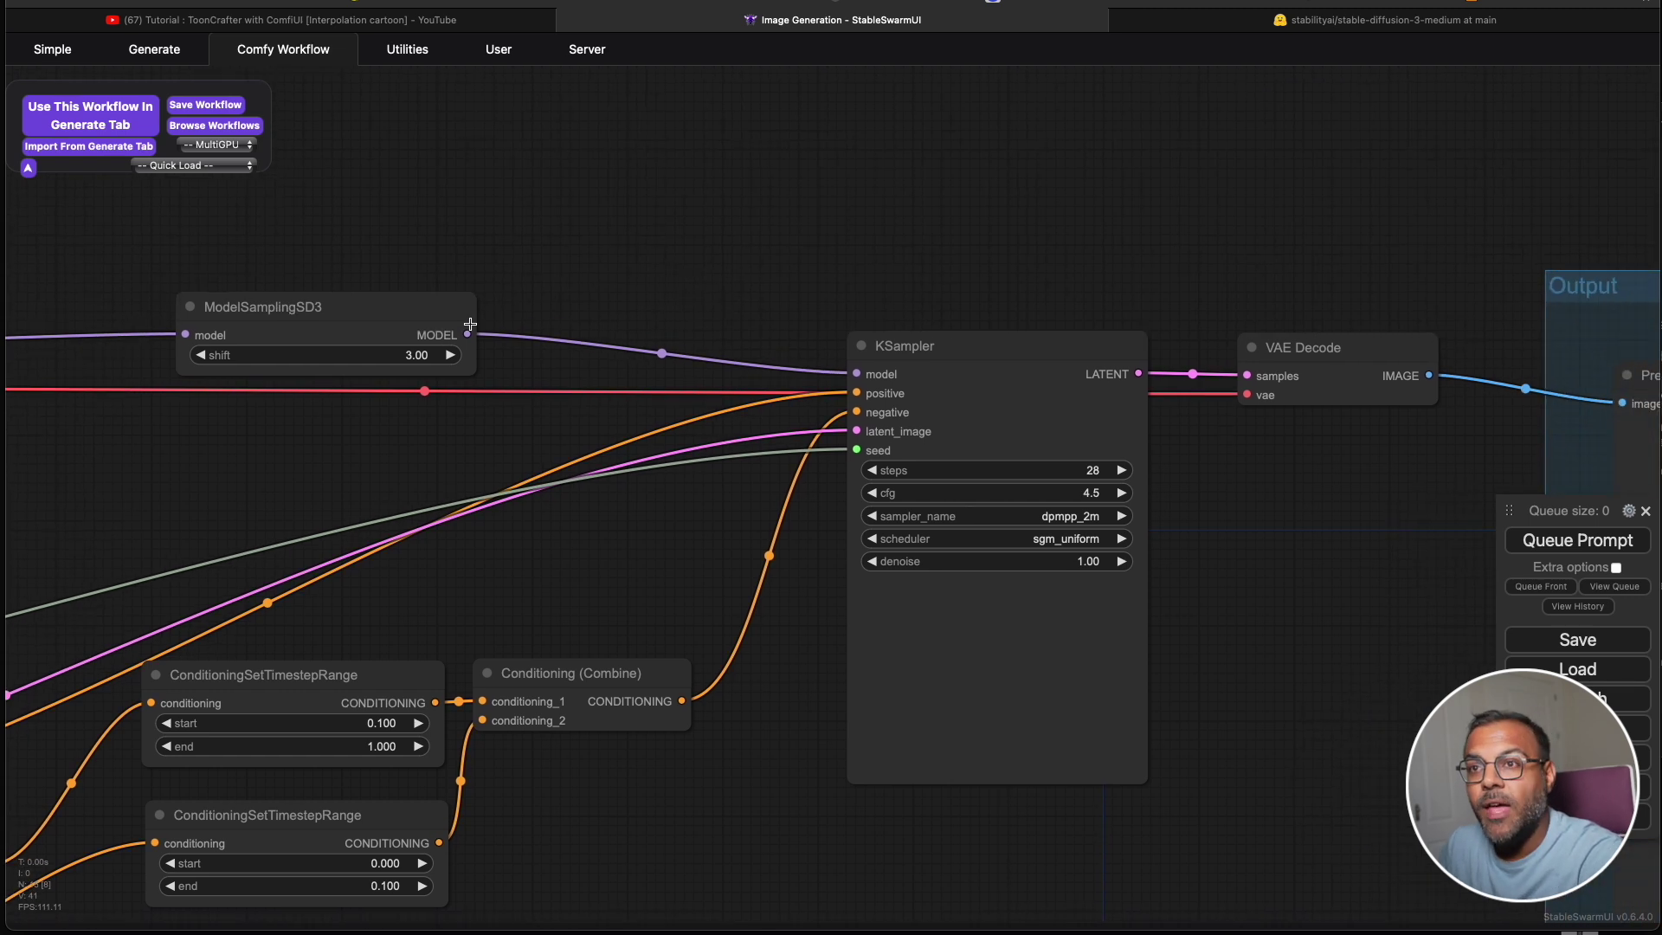
{"action": "scroll", "coordinate": [1399, 631], "scroll_direction": "right", "scroll_amount": 10}
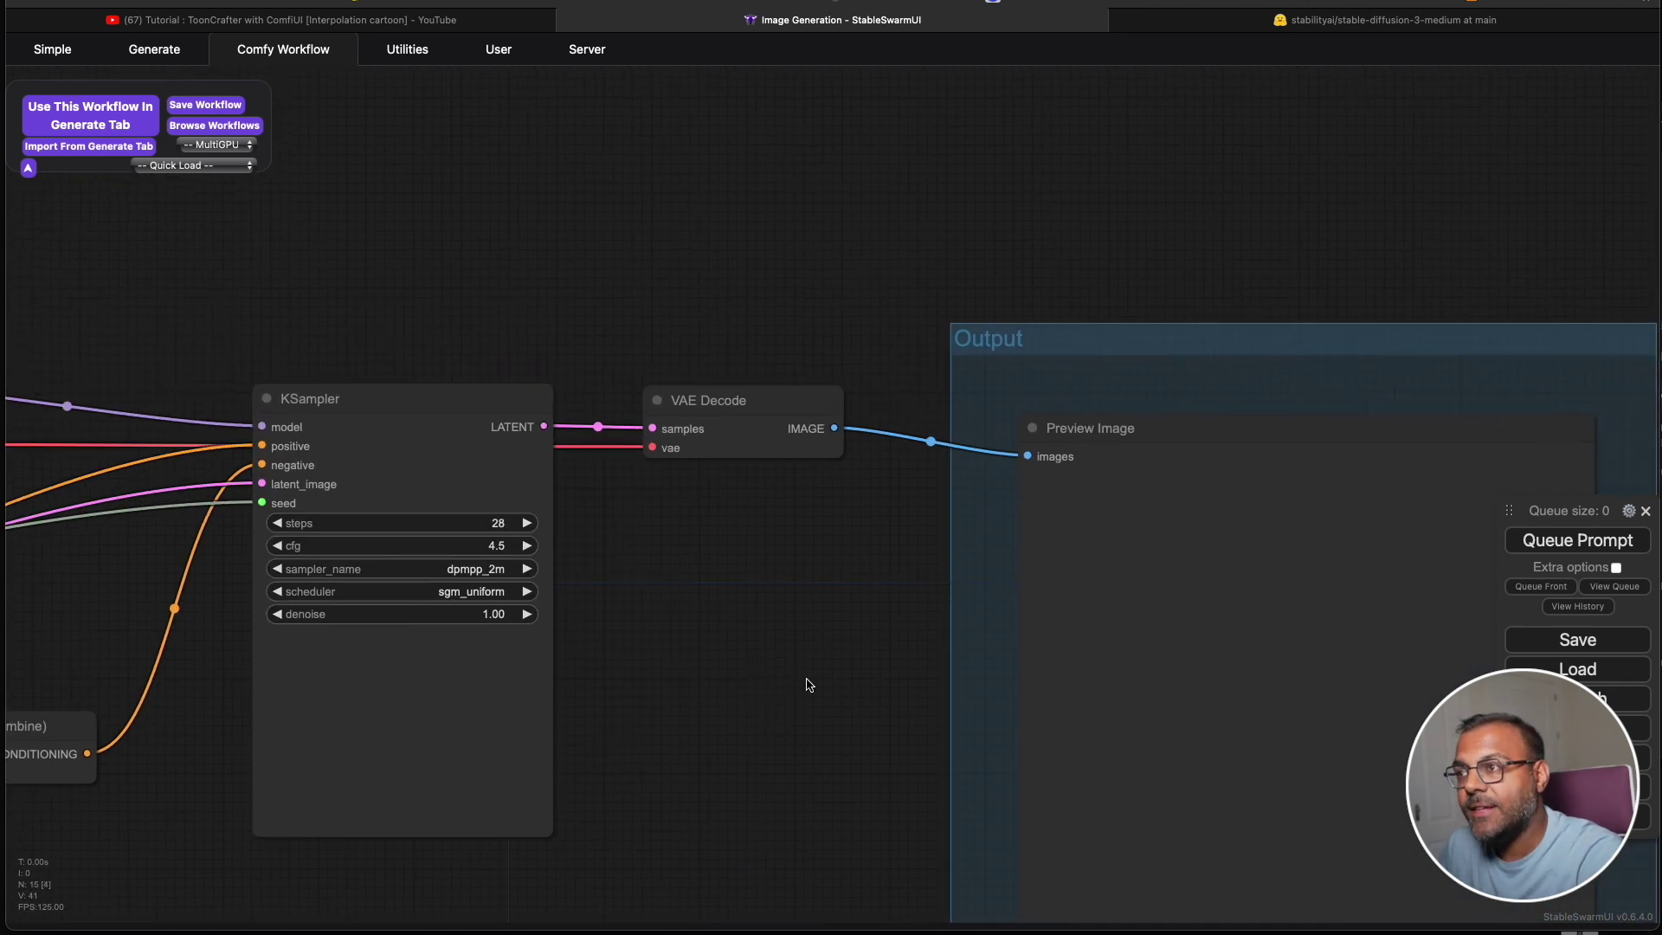
{"action": "scroll", "coordinate": [554, 437], "scroll_direction": "right", "scroll_amount": 8}
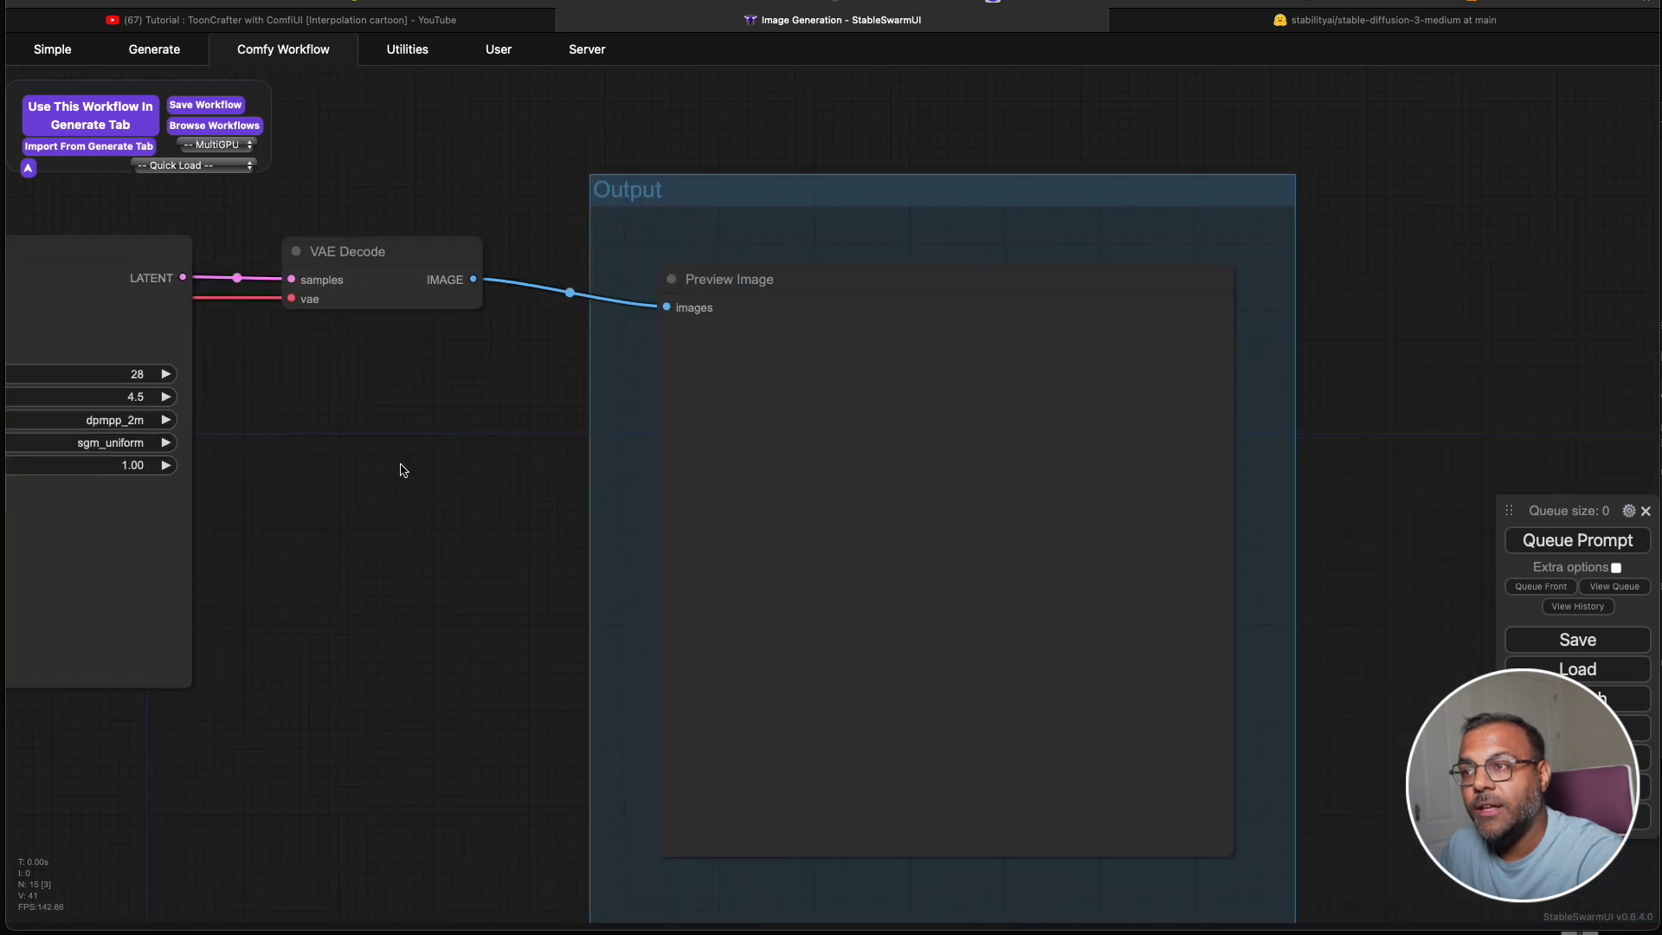
{"action": "scroll", "coordinate": [542, 695], "scroll_direction": "down", "scroll_amount": 3}
{"action": "scroll", "coordinate": [541, 694], "scroll_direction": "left", "scroll_amount": 10}
{"action": "scroll", "coordinate": [542, 695], "scroll_direction": "down", "scroll_amount": 4}
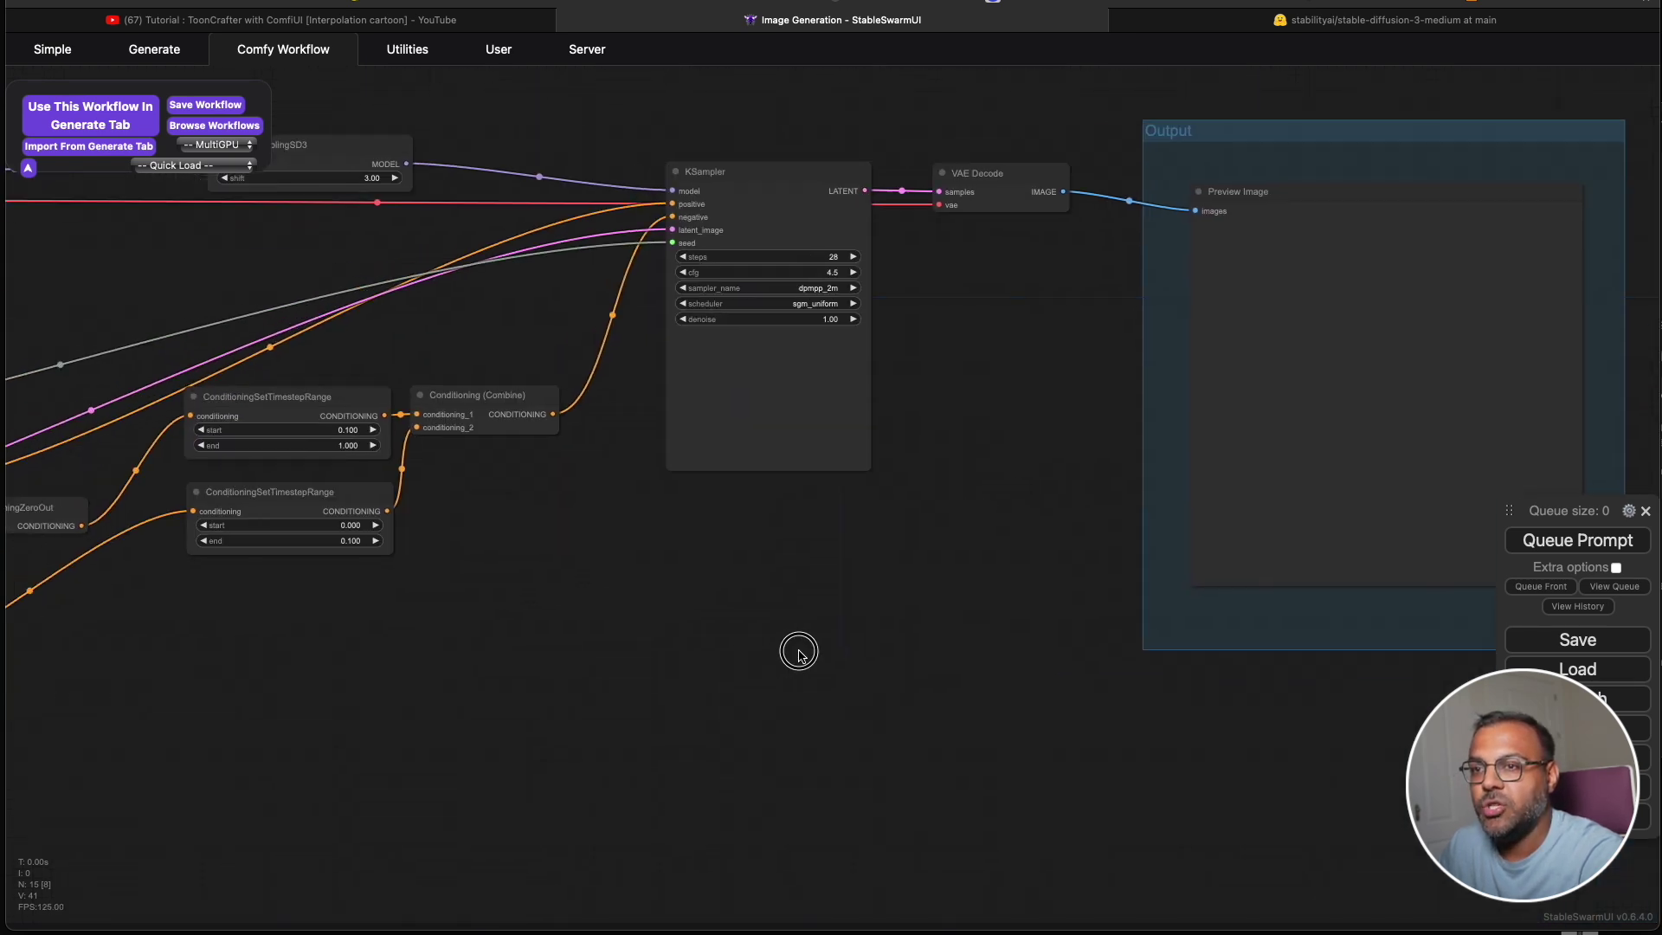
Queue the SD3 workflow and pan to the Preview Image showing the 1024x1024 blue-haired woman.
{"action": "left_click", "coordinate": [1599, 540]}
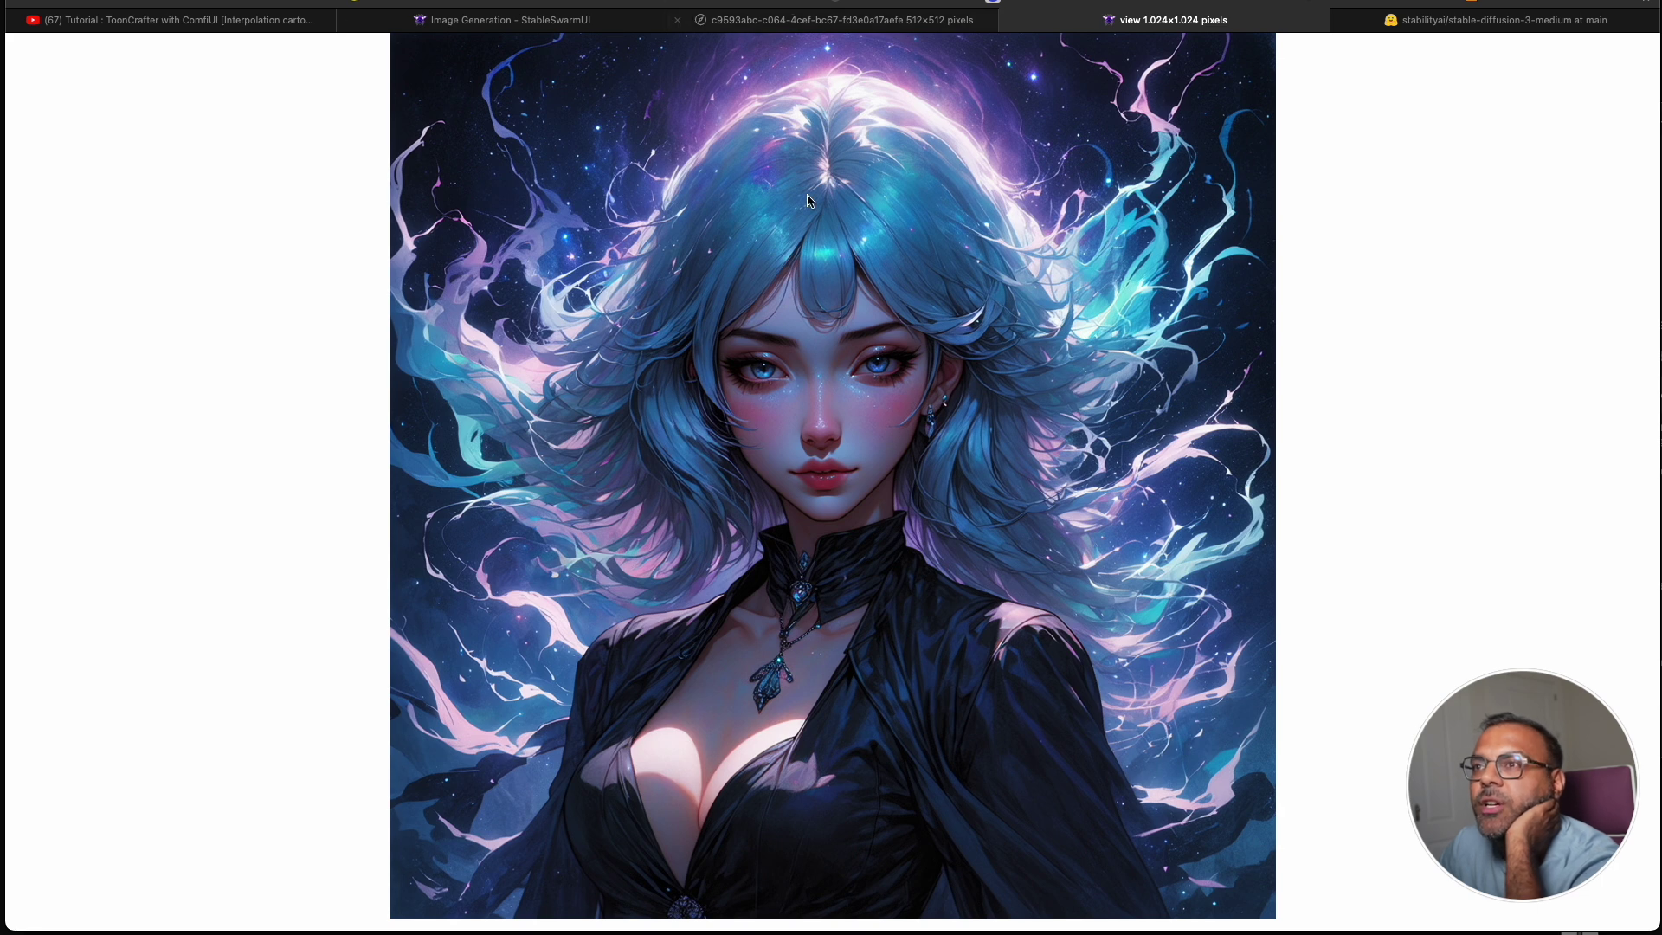
{"action": "left_click", "coordinate": [792, 26]}
{"action": "left_click", "coordinate": [556, 16]}
{"action": "scroll", "coordinate": [1160, 319], "scroll_direction": "down", "scroll_amount": 5}
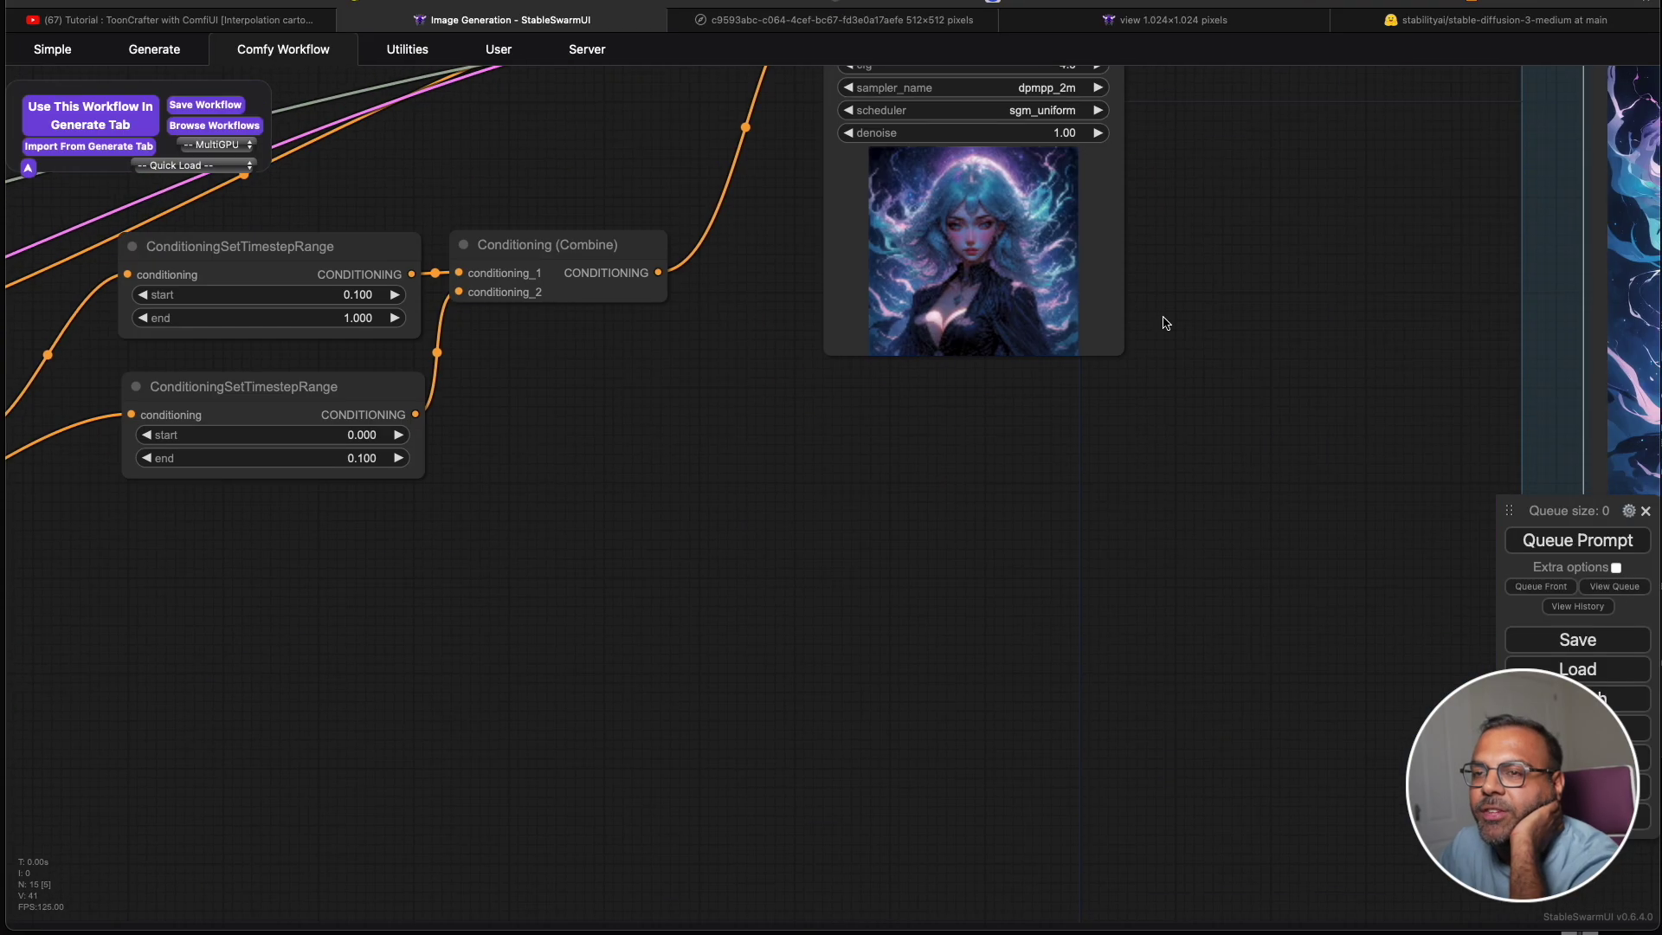
{"action": "scroll", "coordinate": [1102, 671], "scroll_direction": "up", "scroll_amount": 3}
{"action": "scroll", "coordinate": [802, 624], "scroll_direction": "up", "scroll_amount": 3}
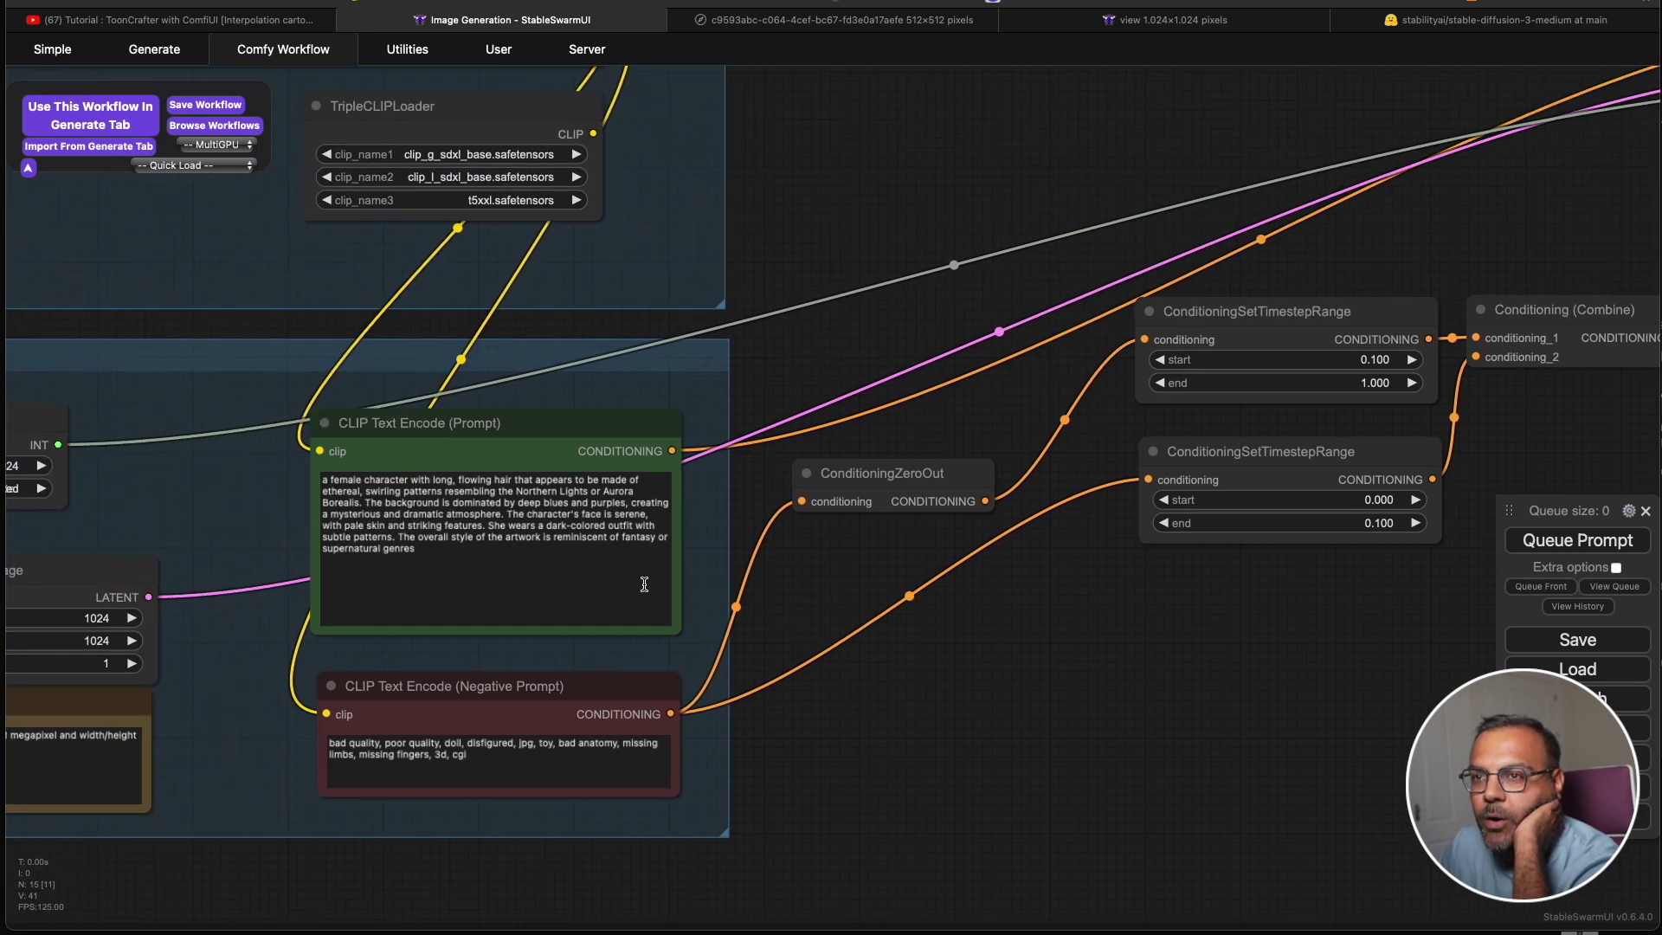
{"action": "scroll", "coordinate": [590, 572], "scroll_direction": "up", "scroll_amount": 2}
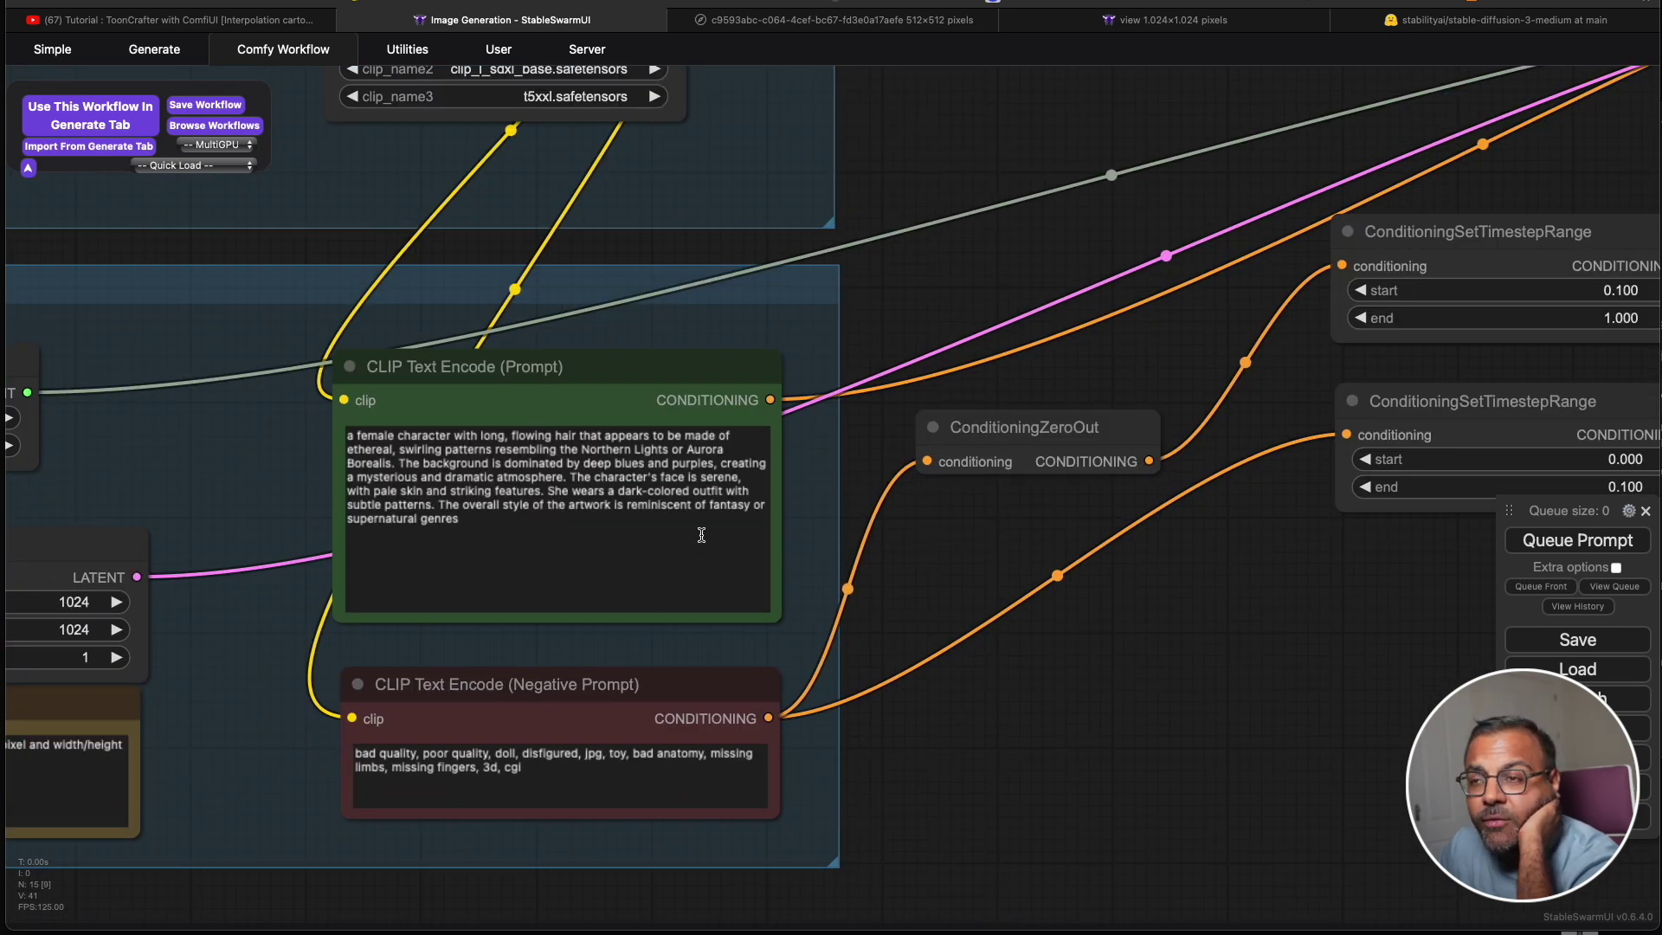
{"action": "scroll", "coordinate": [1039, 714], "scroll_direction": "down", "scroll_amount": 3}
{"action": "left_click_drag", "start_coordinate": [1086, 723], "coordinate": [219, 612]}
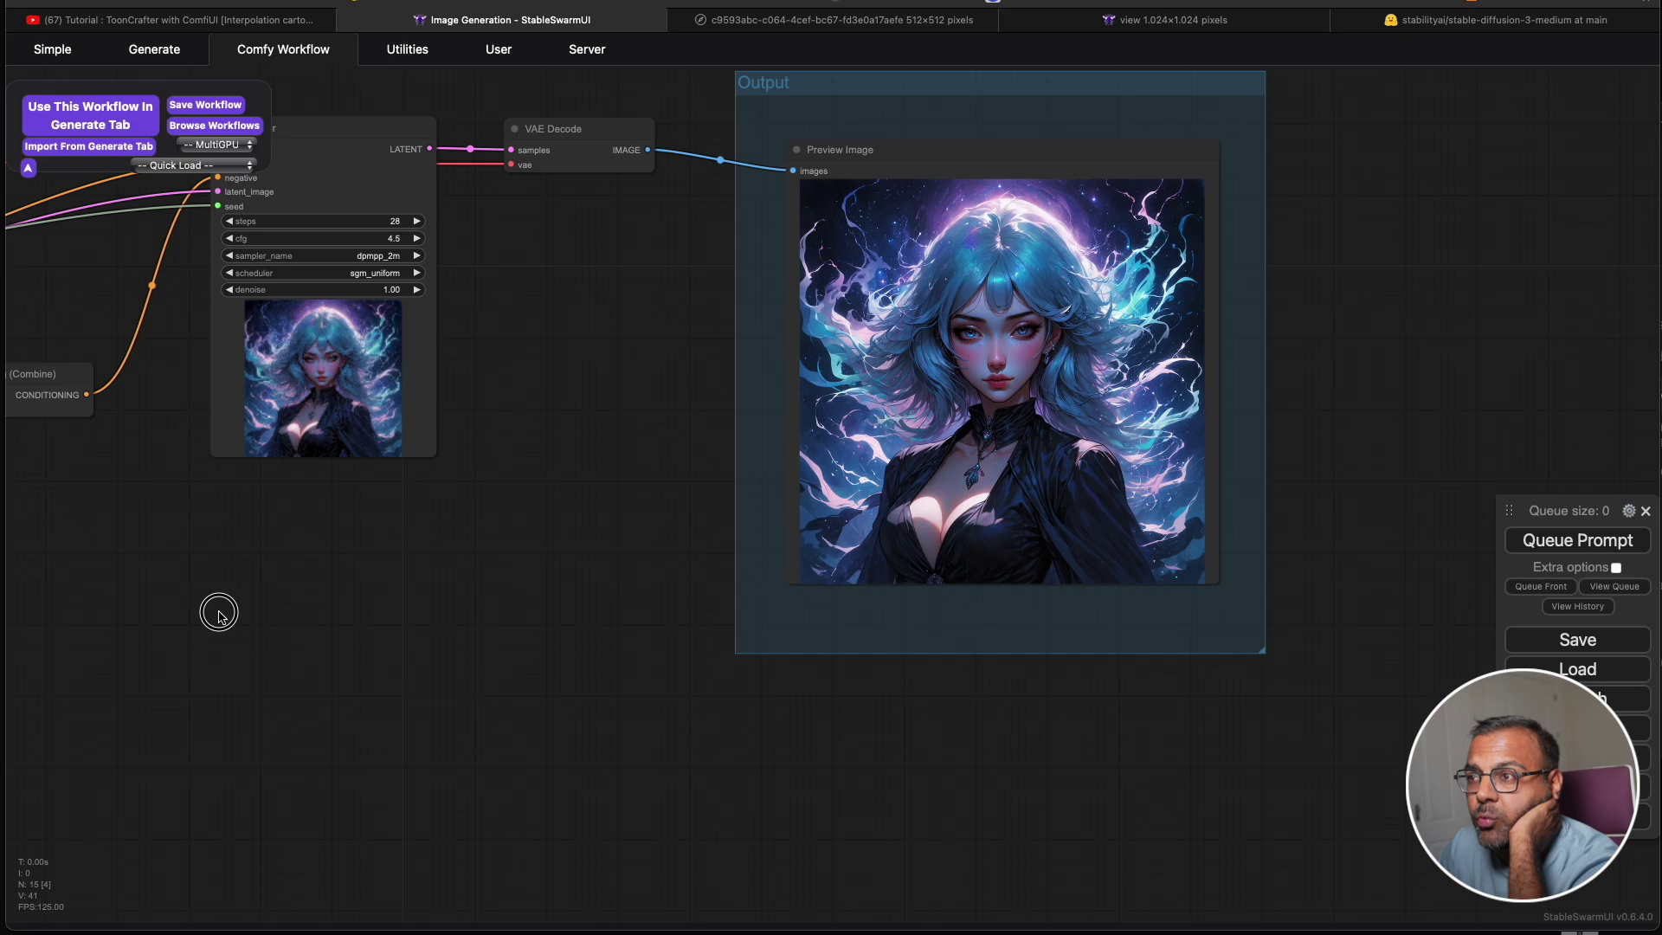